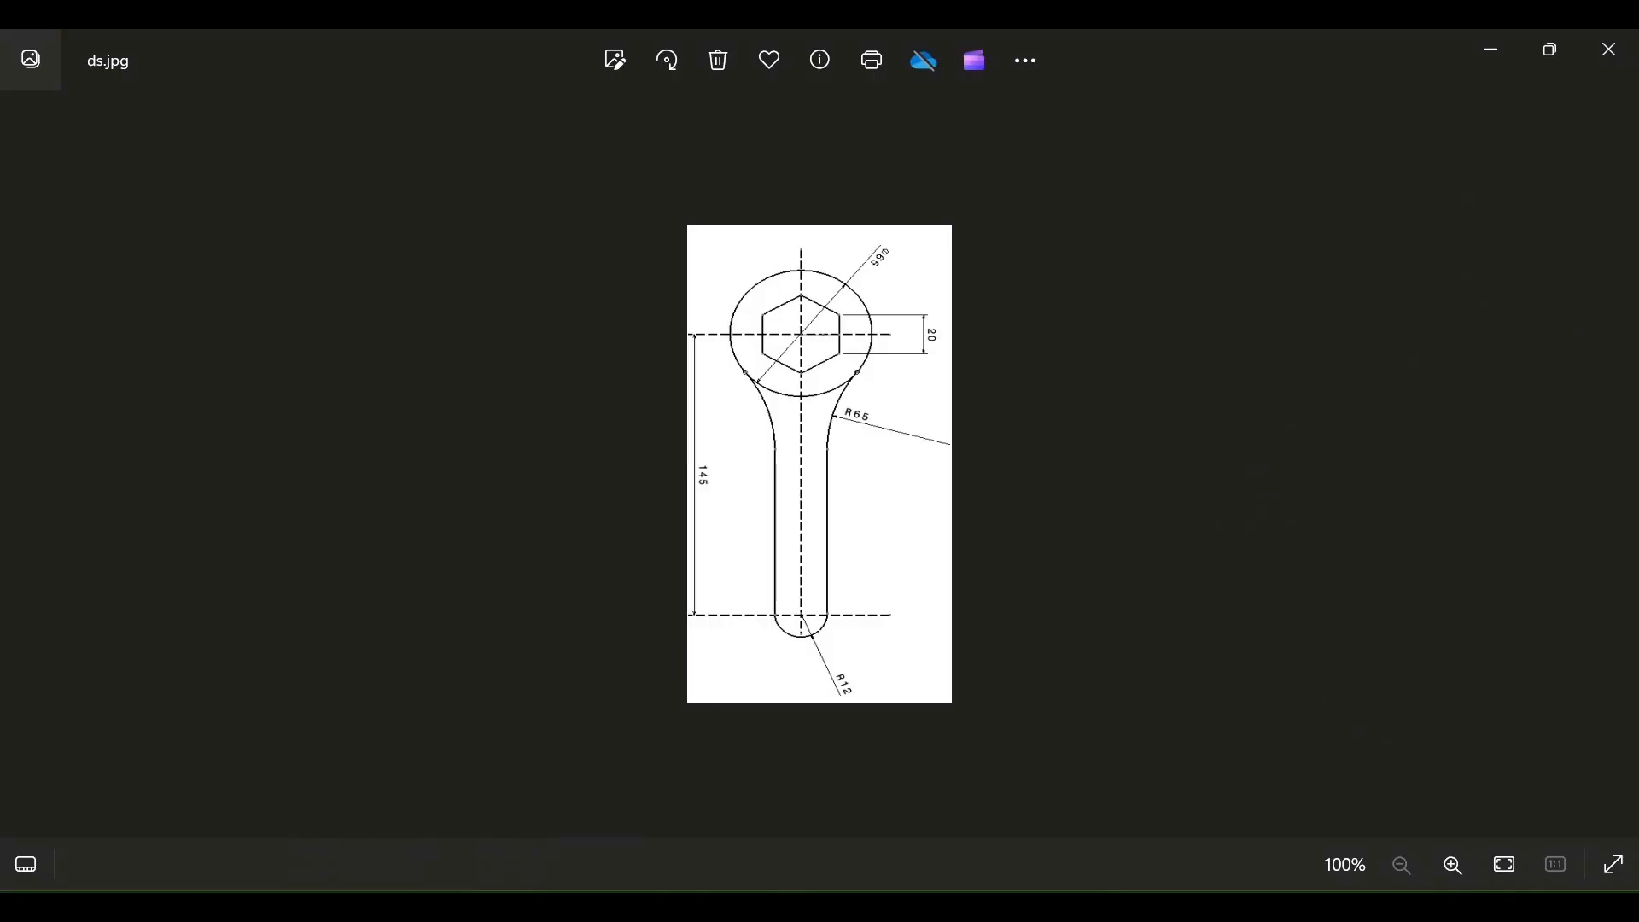
Step: Zoom ds.jpg to 146% in Photos, then return to DesignModeler and select XYPlane
scroll(827, 437, up, 2)
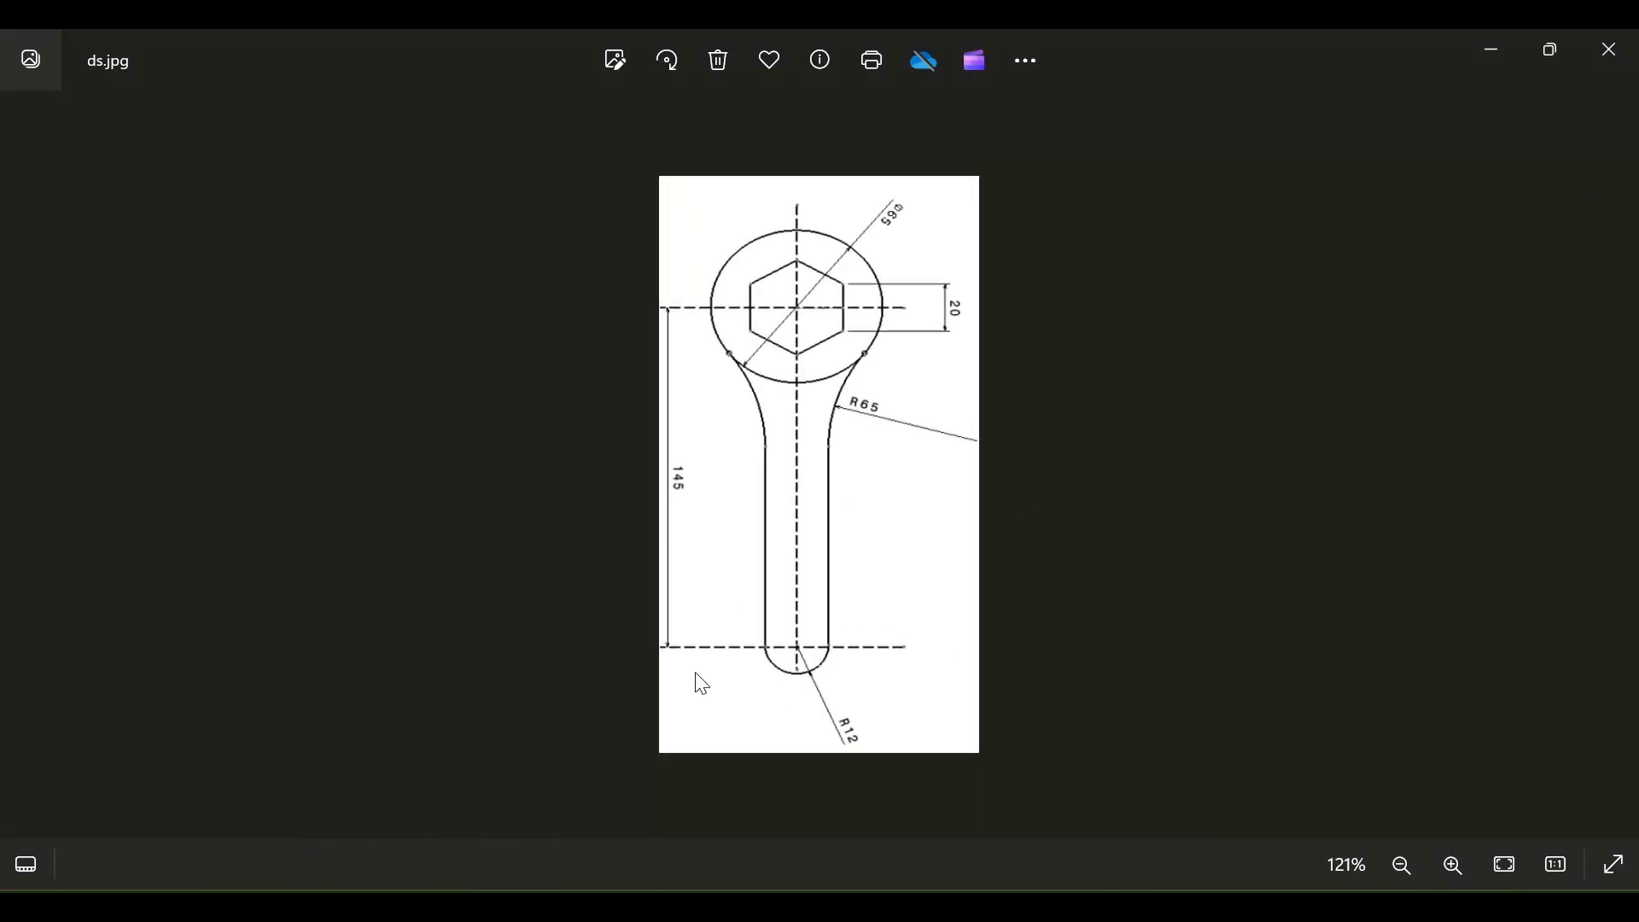
scroll(825, 500, up, 2)
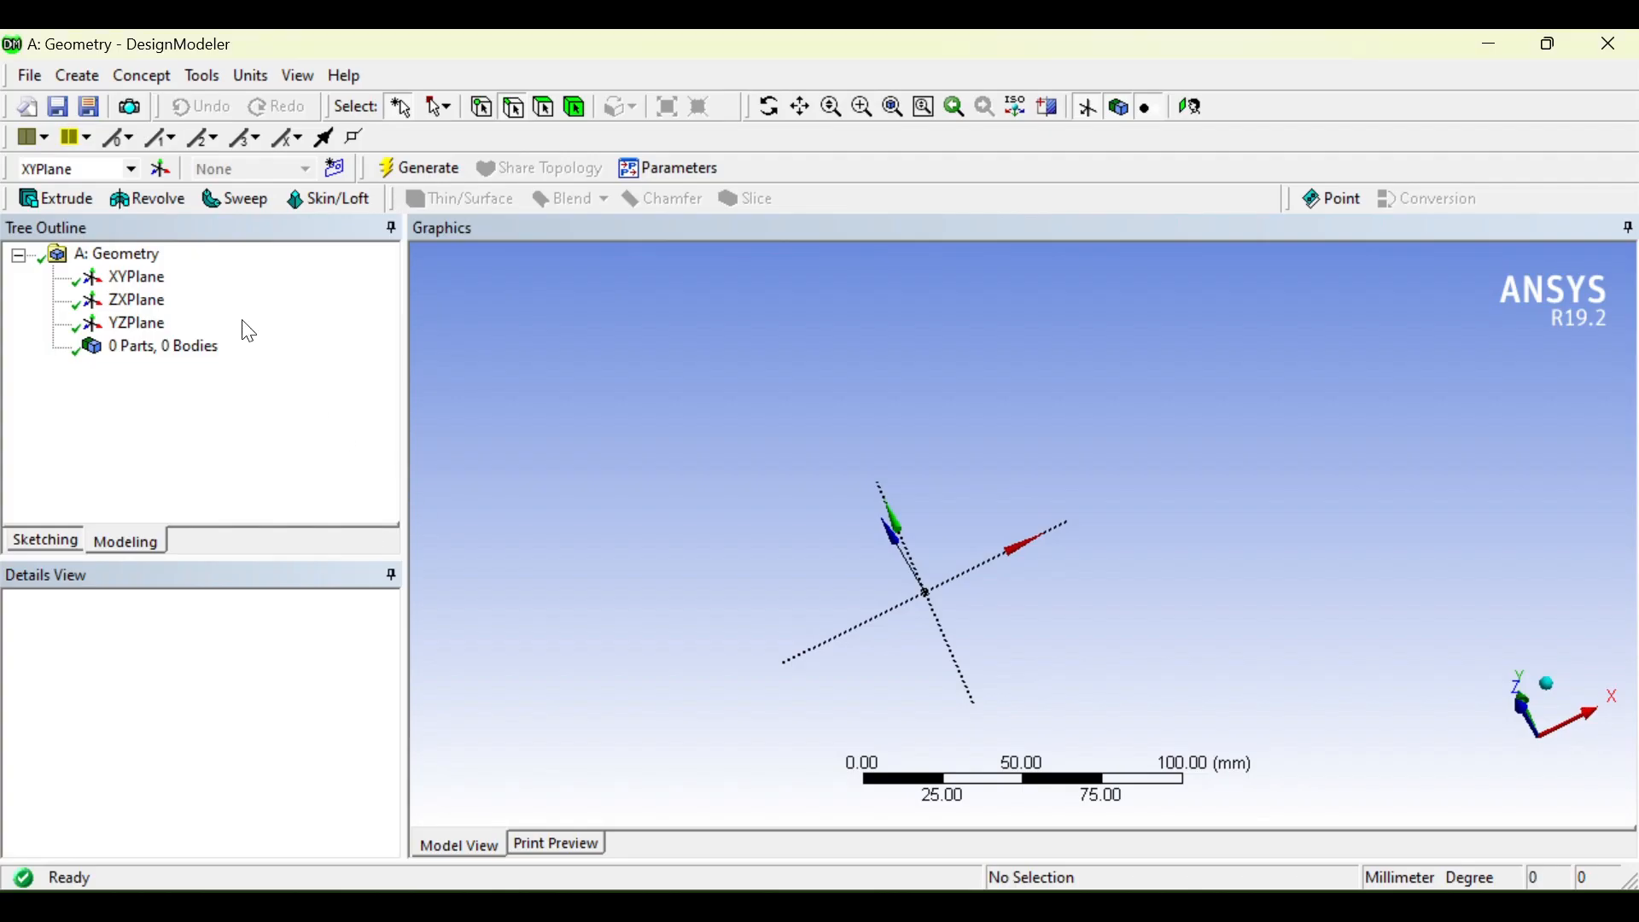
click(130, 279)
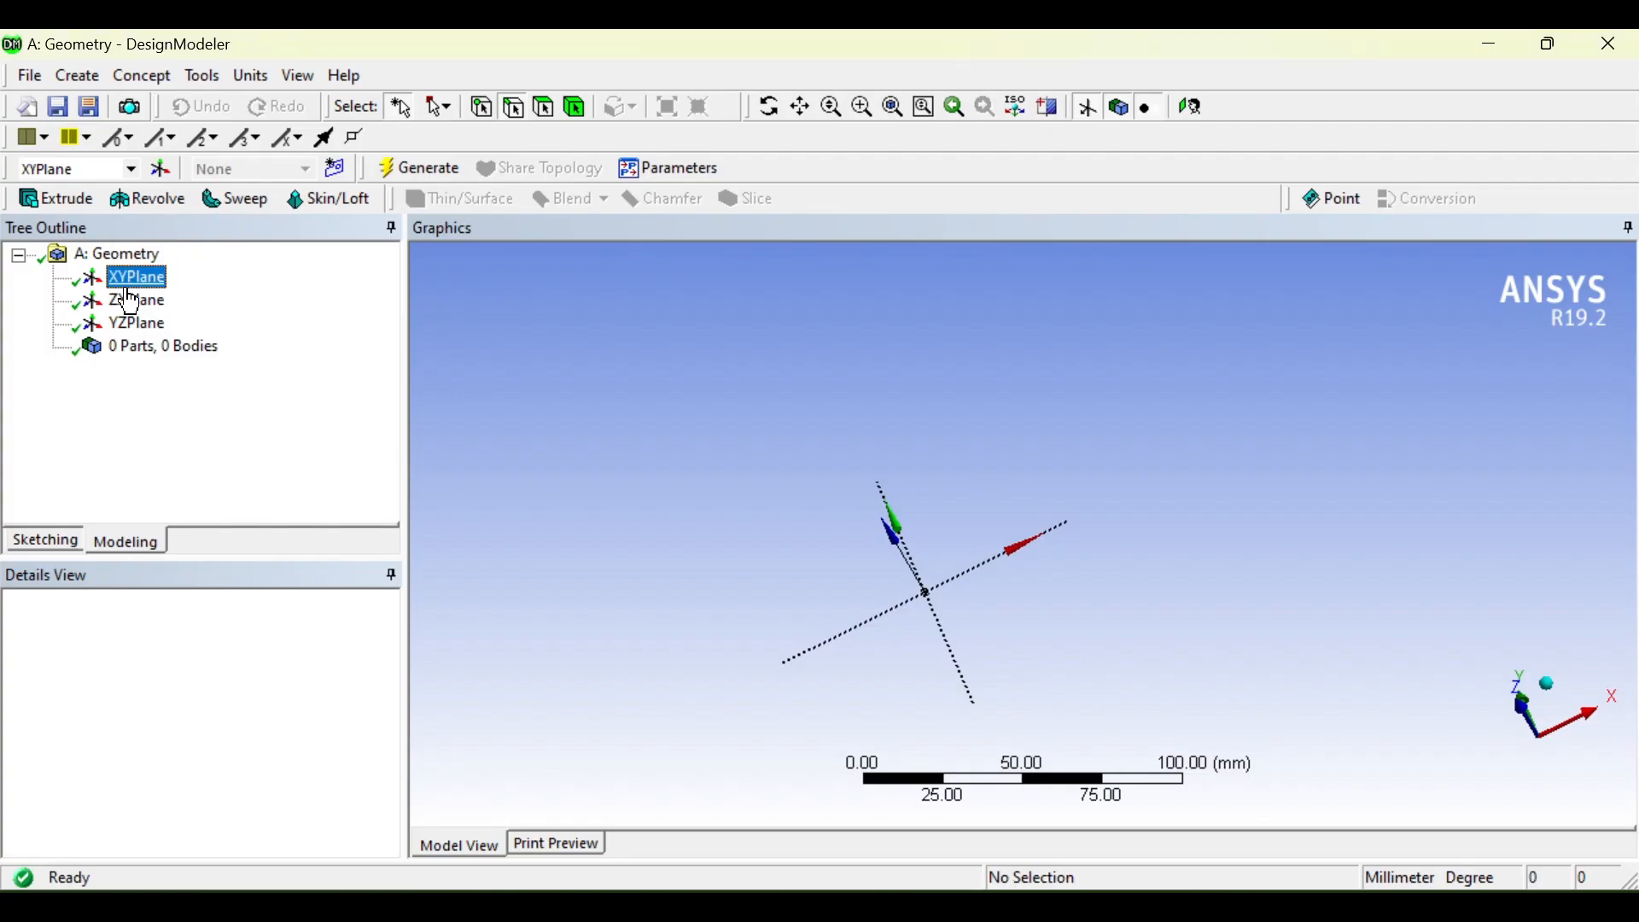
Step: View the XYPlane face-on and pick the Circle tool from the Sketching Draw toolbox
click(1207, 107)
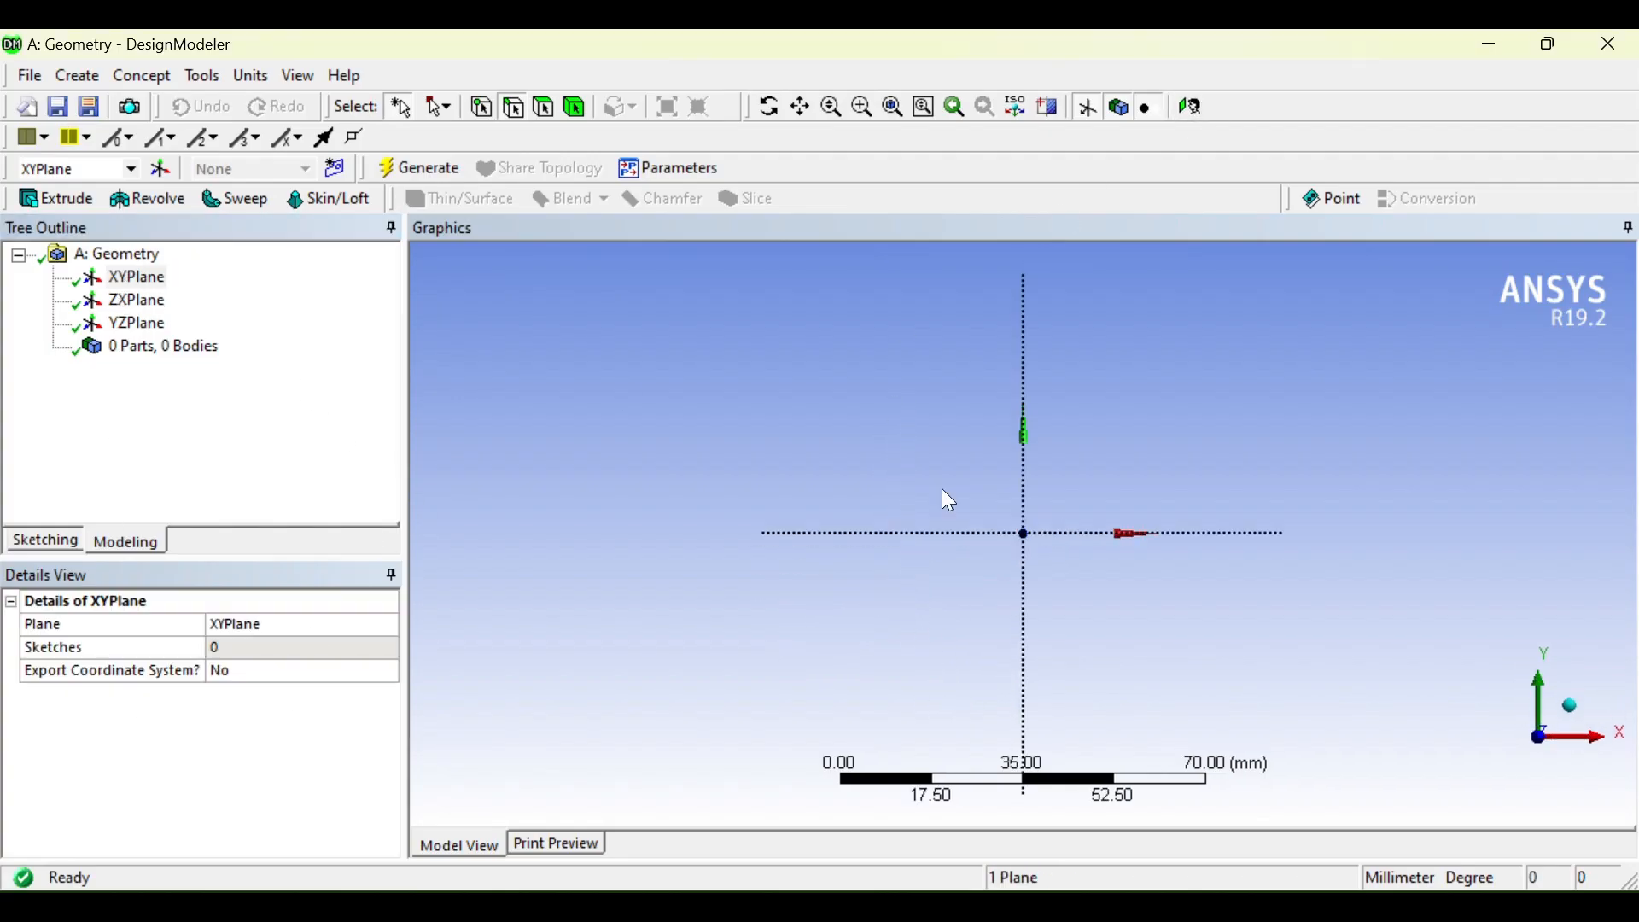
click(44, 541)
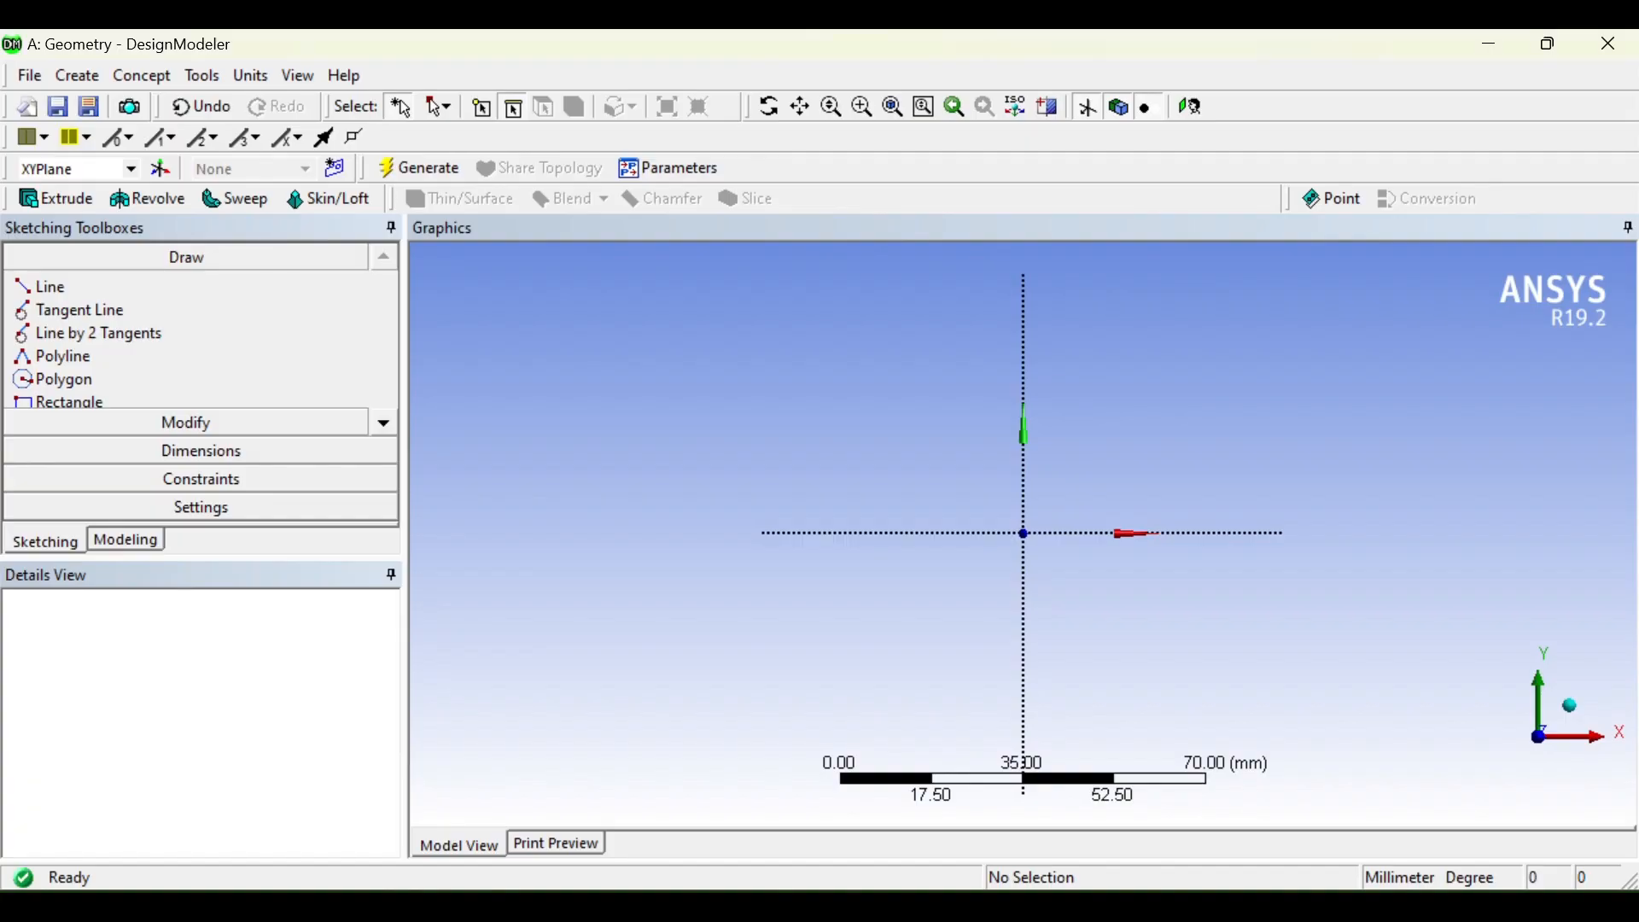
click(383, 425)
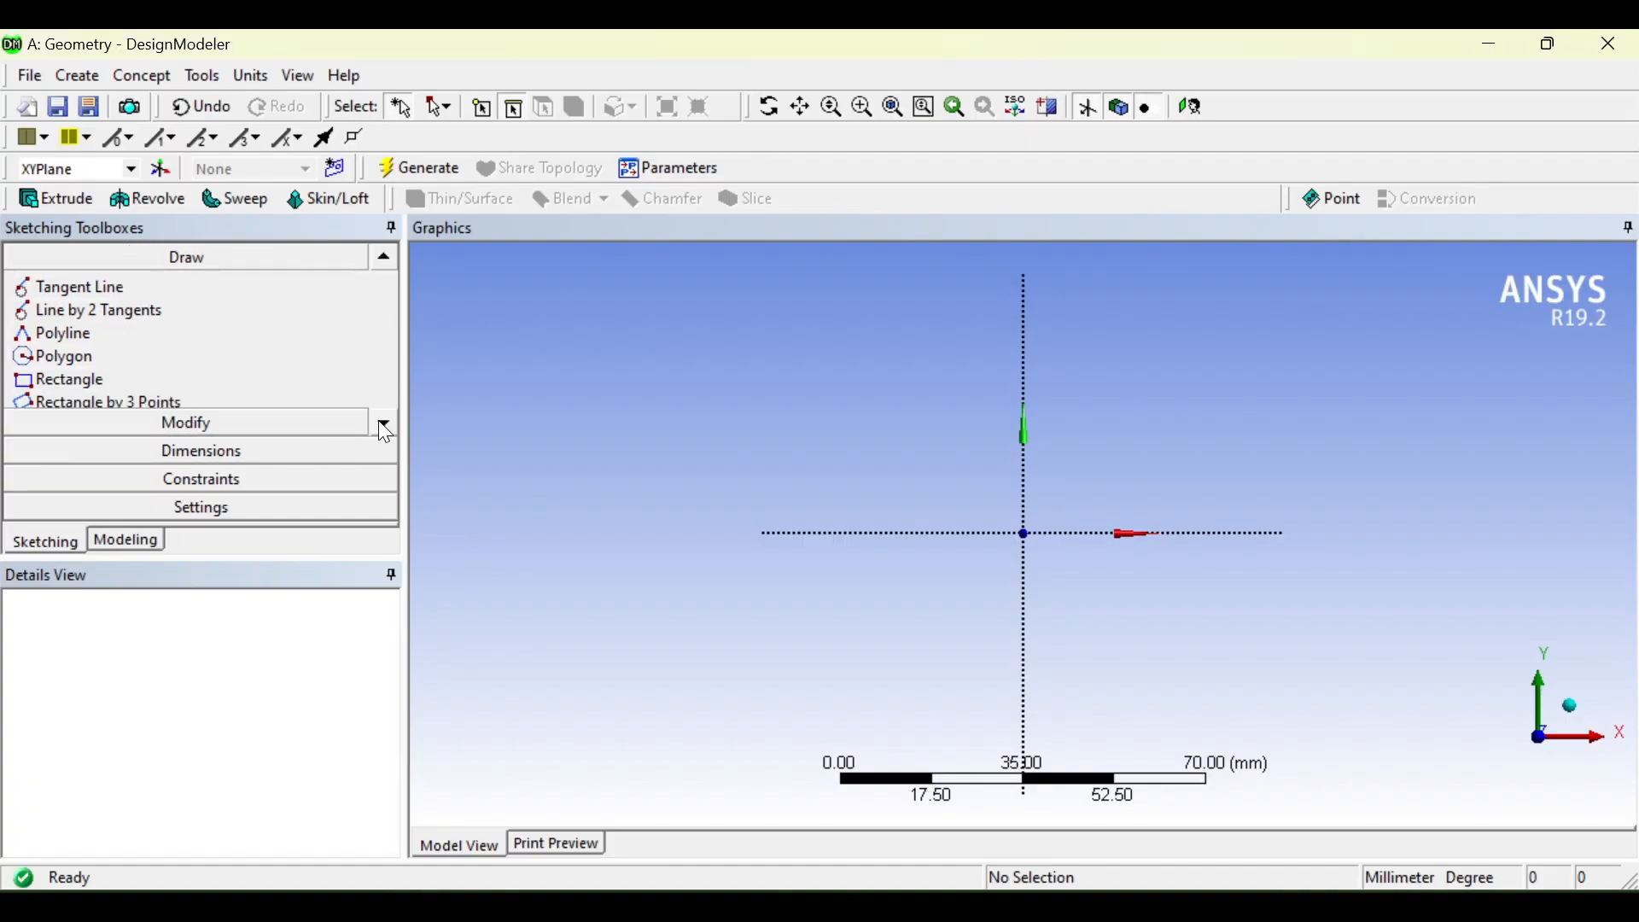
click(383, 424)
click(383, 424)
click(384, 424)
click(383, 424)
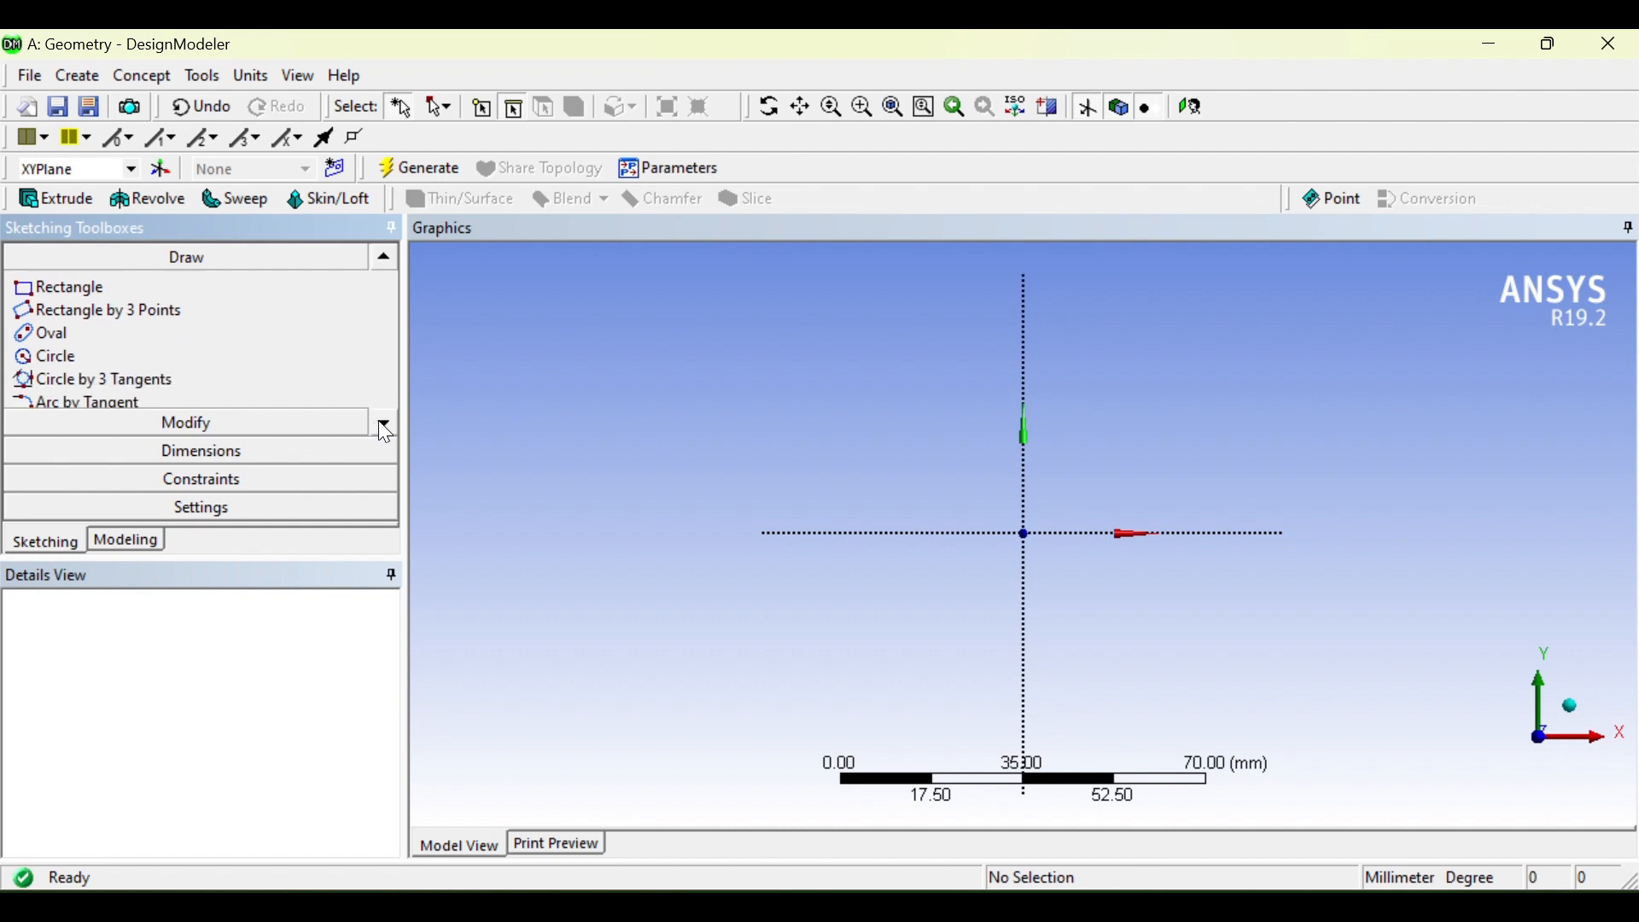
click(50, 358)
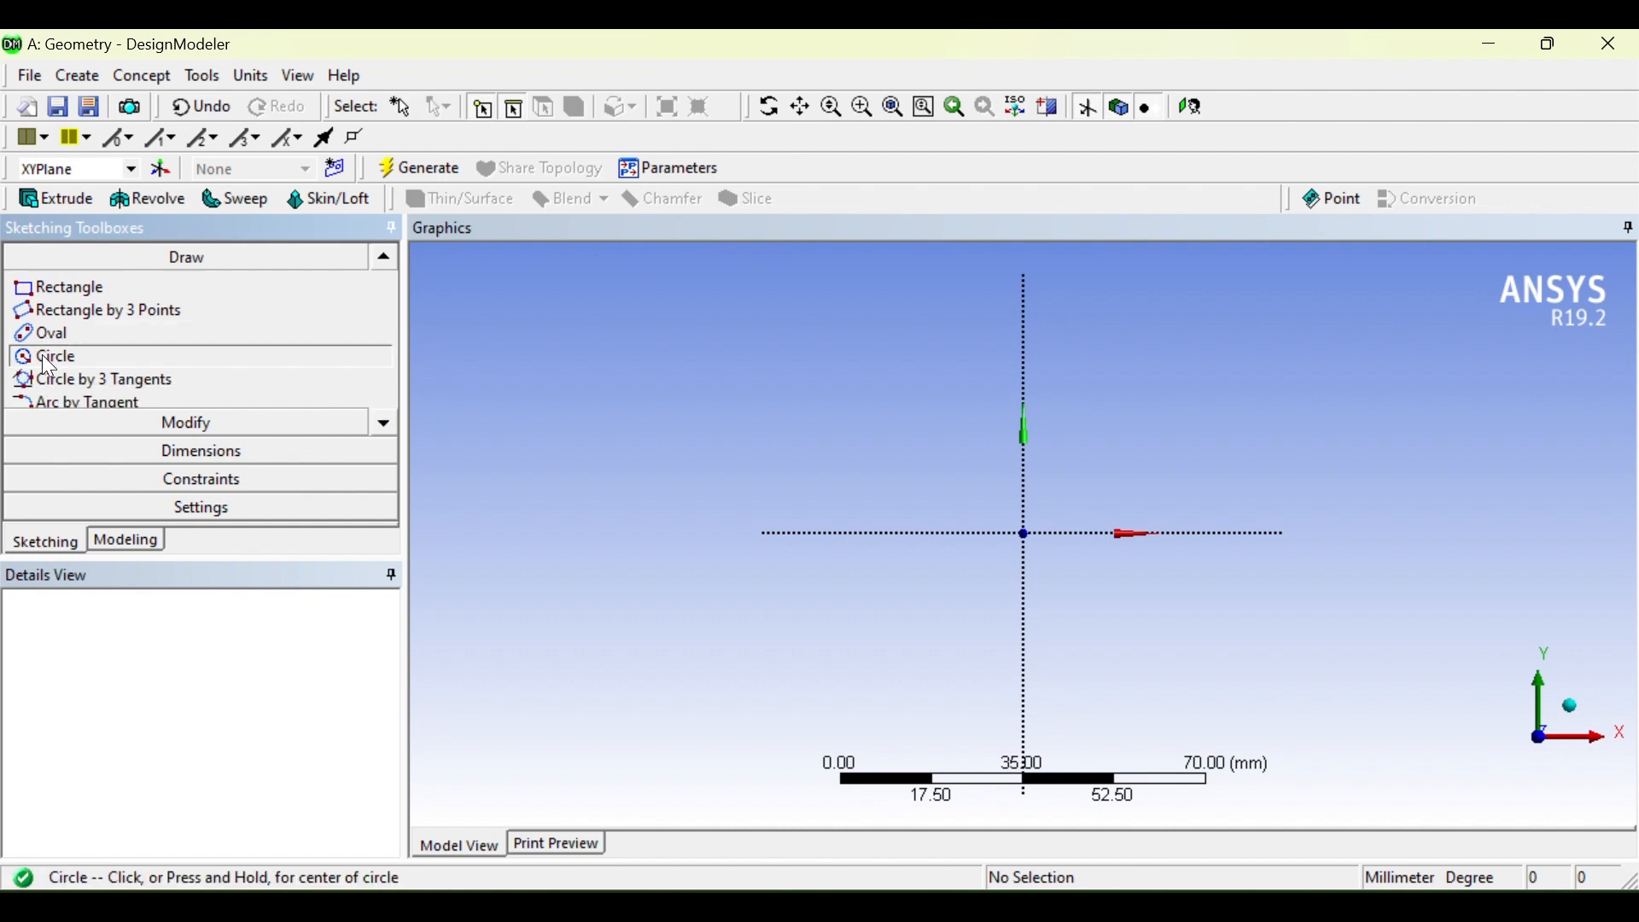
Step: Draw a circle centred on the origin and place its diameter dimension D8 upper-left
click(1025, 533)
click(1136, 420)
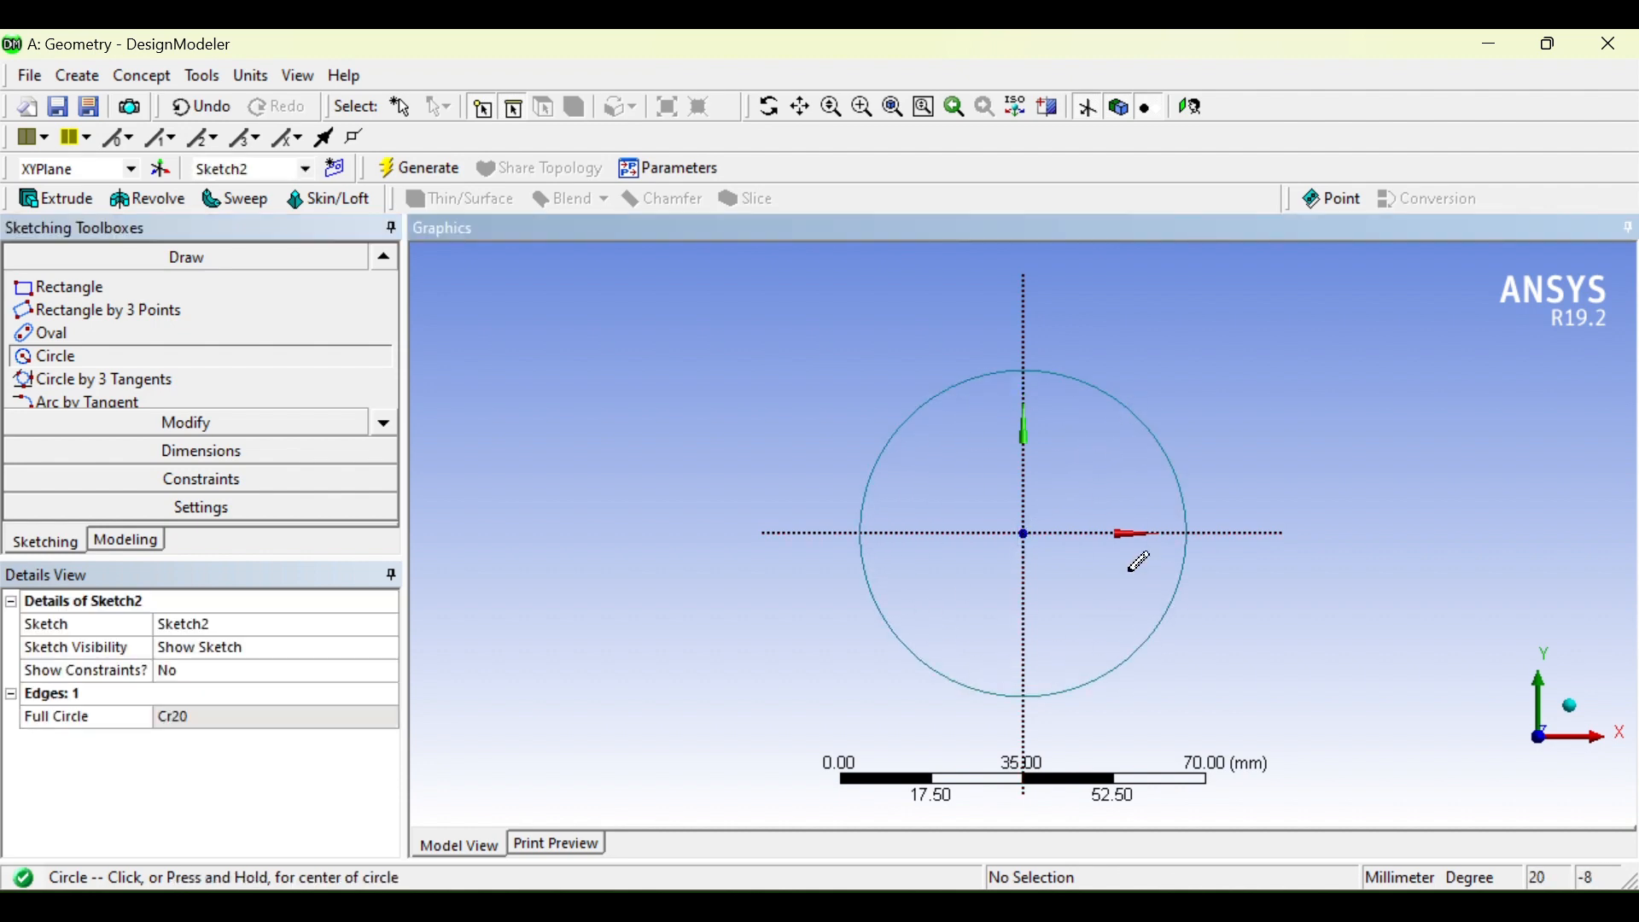
click(202, 455)
click(951, 395)
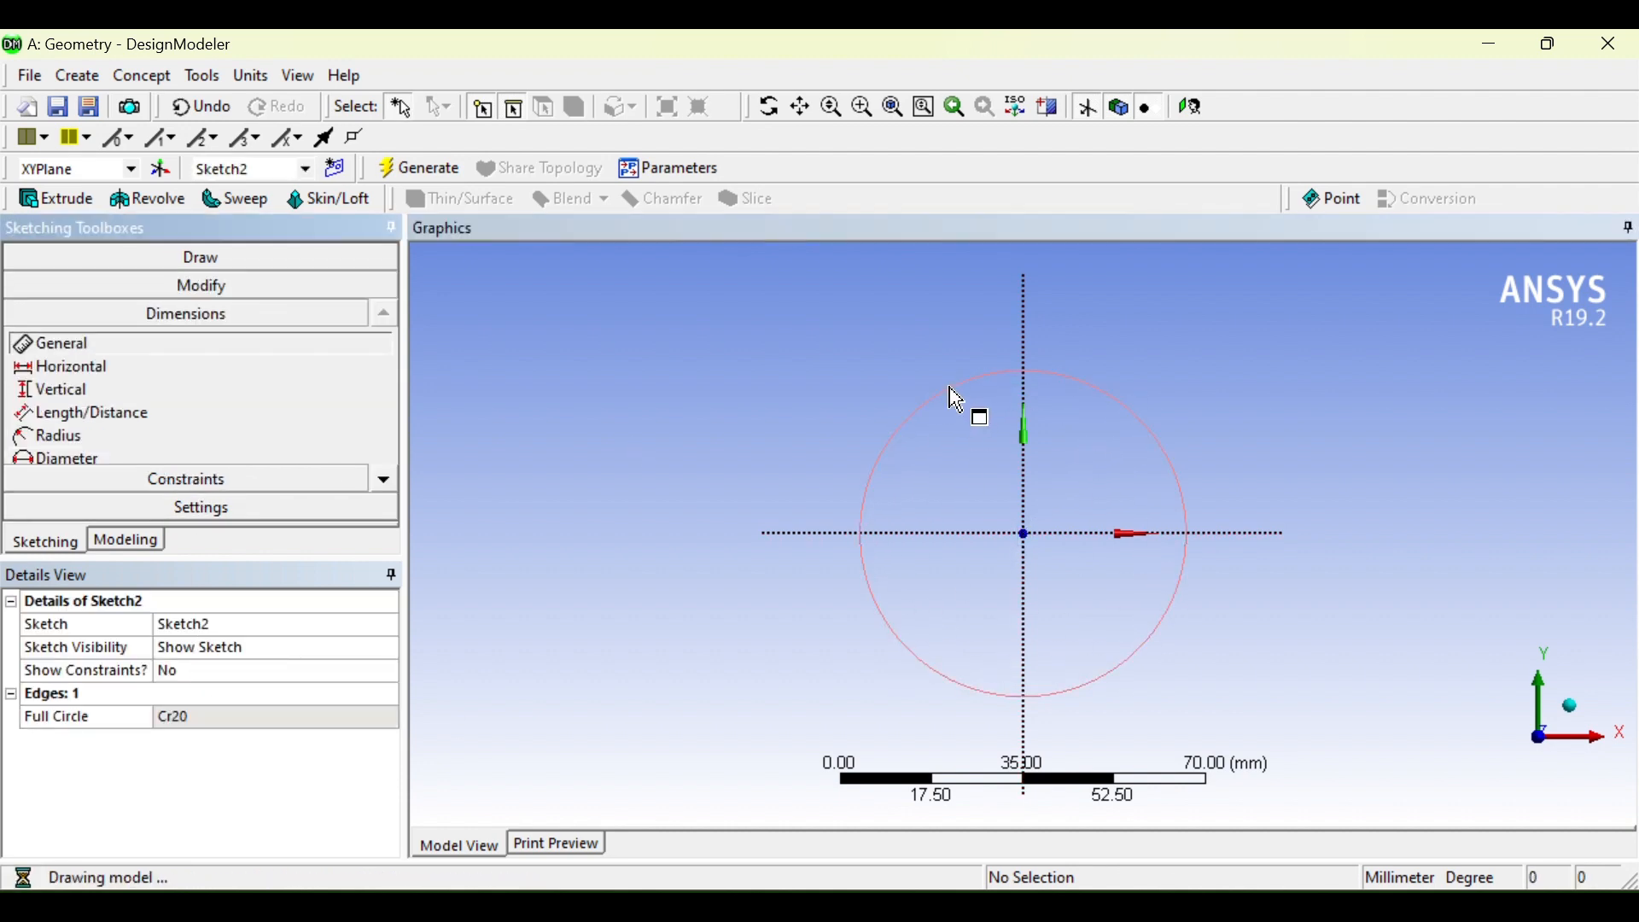
click(560, 274)
Step: Set diameter D8 to 65 mm and bring the reference drawing back up
click(203, 718)
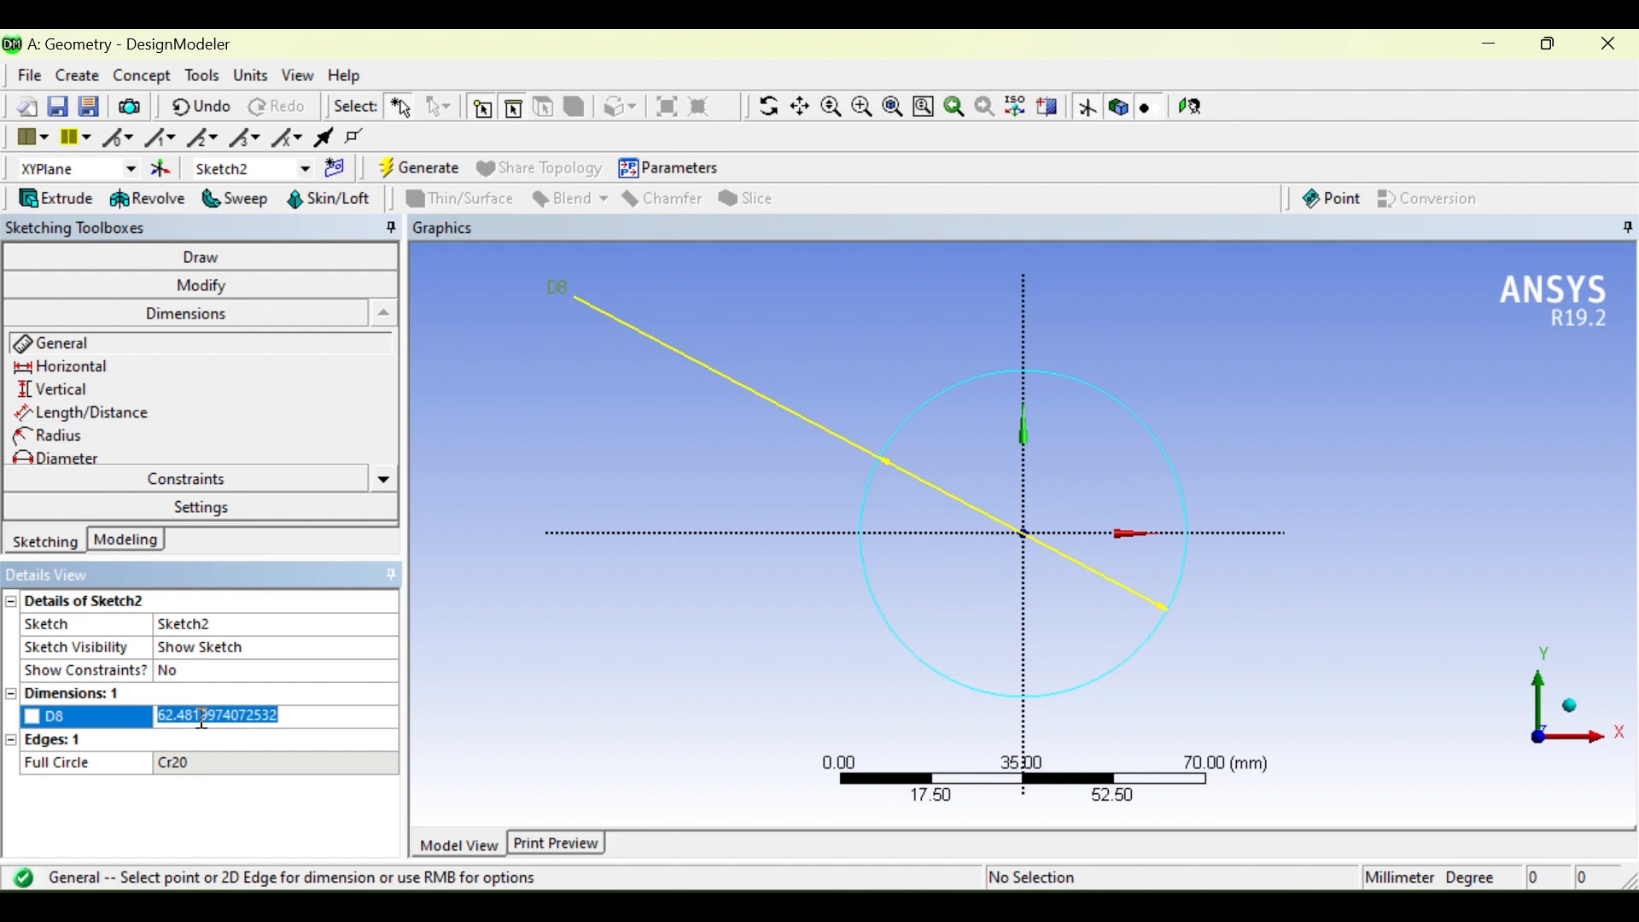
text(5)
key(Return)
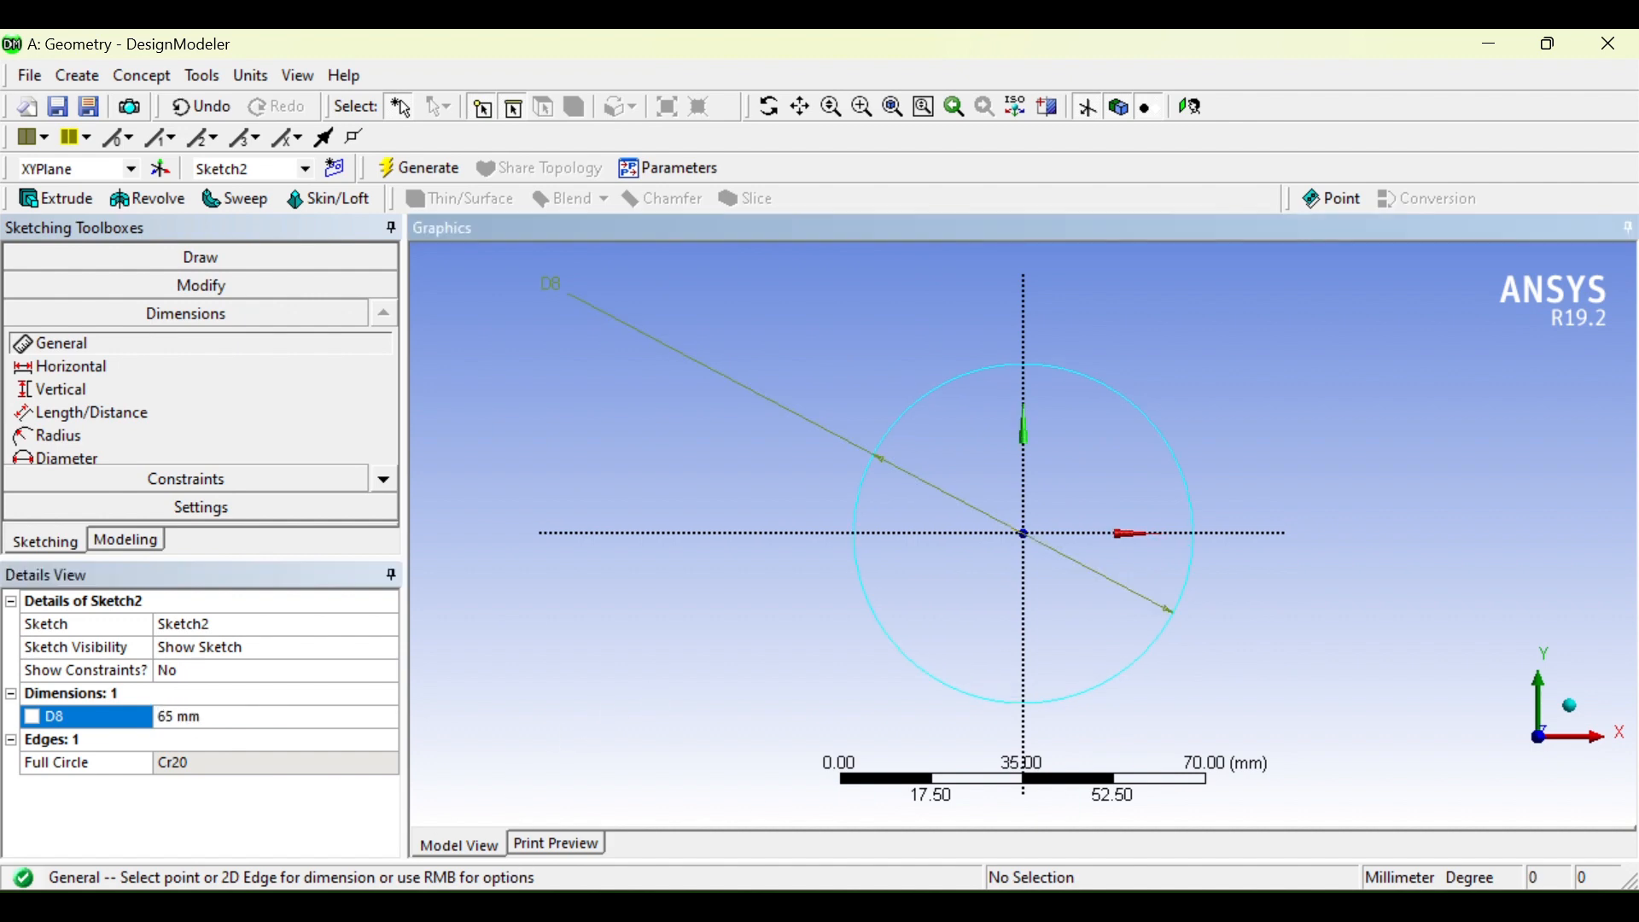
click(987, 907)
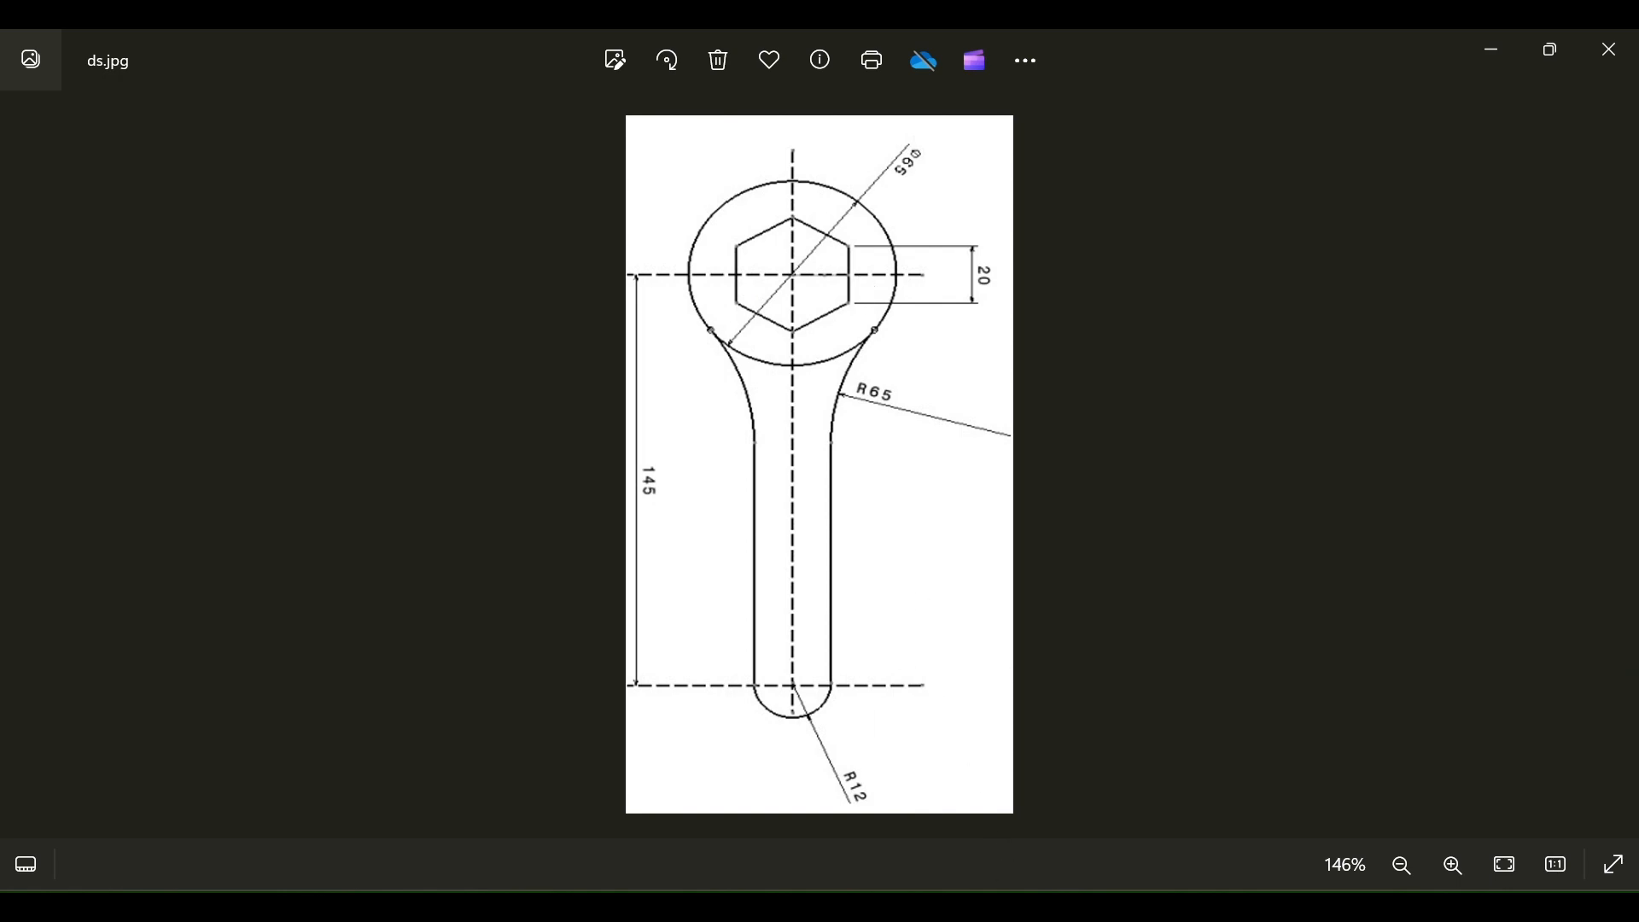
Step: Draw a six-sided polygon centred on the circle centre, sized from a top vertex
key(alt+Tab)
click(258, 264)
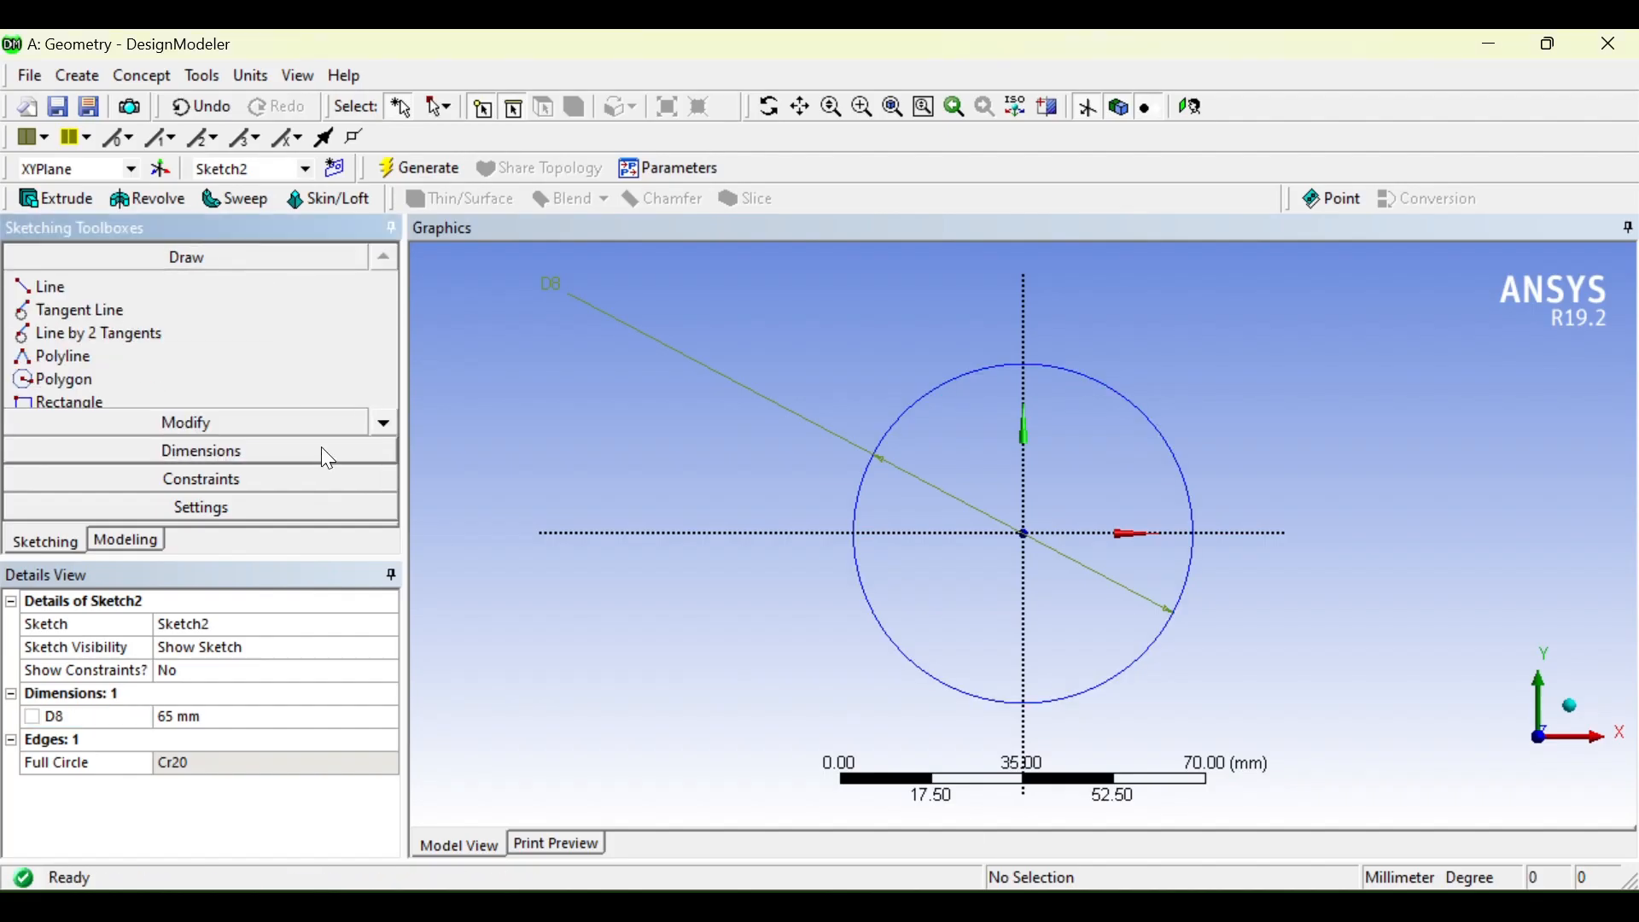
click(392, 416)
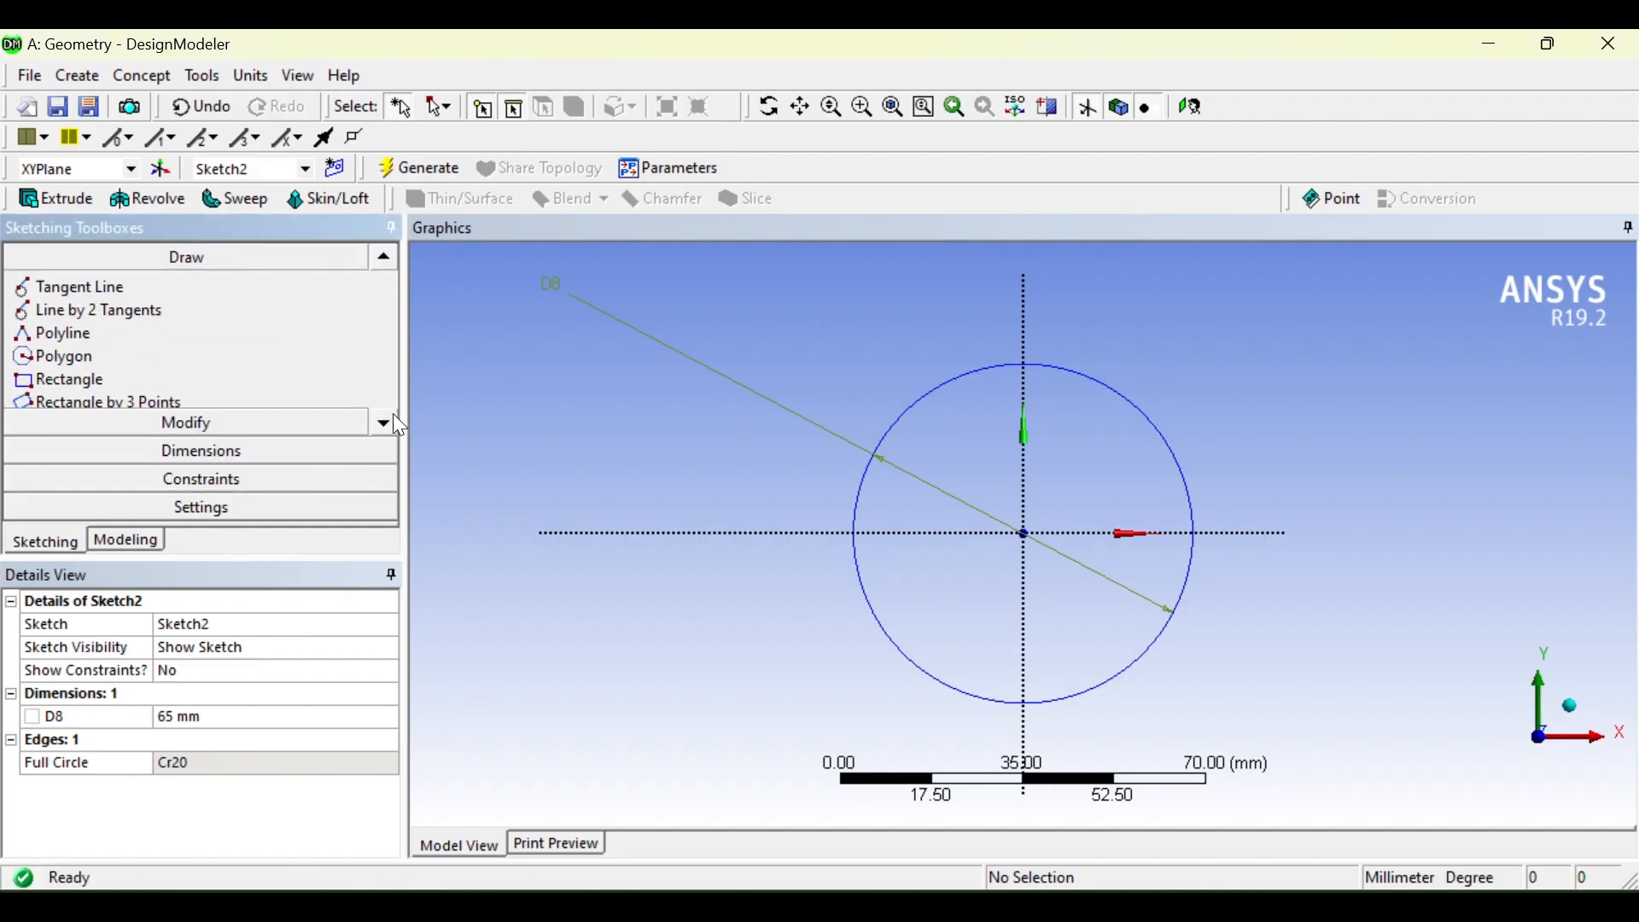
click(132, 359)
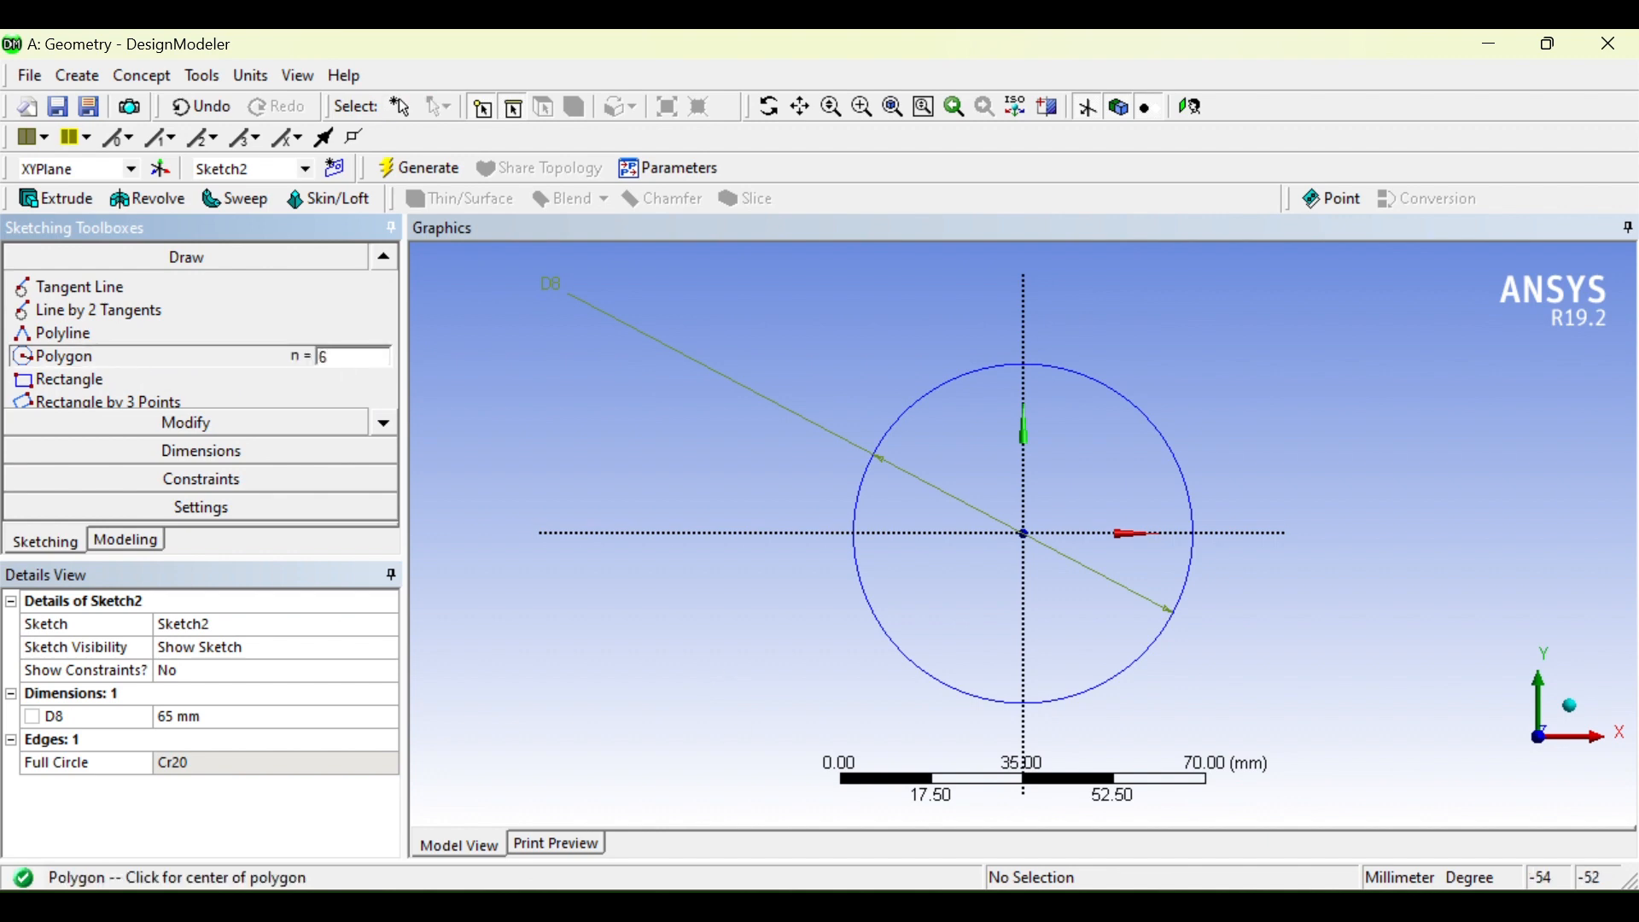
key(alt+Tab)
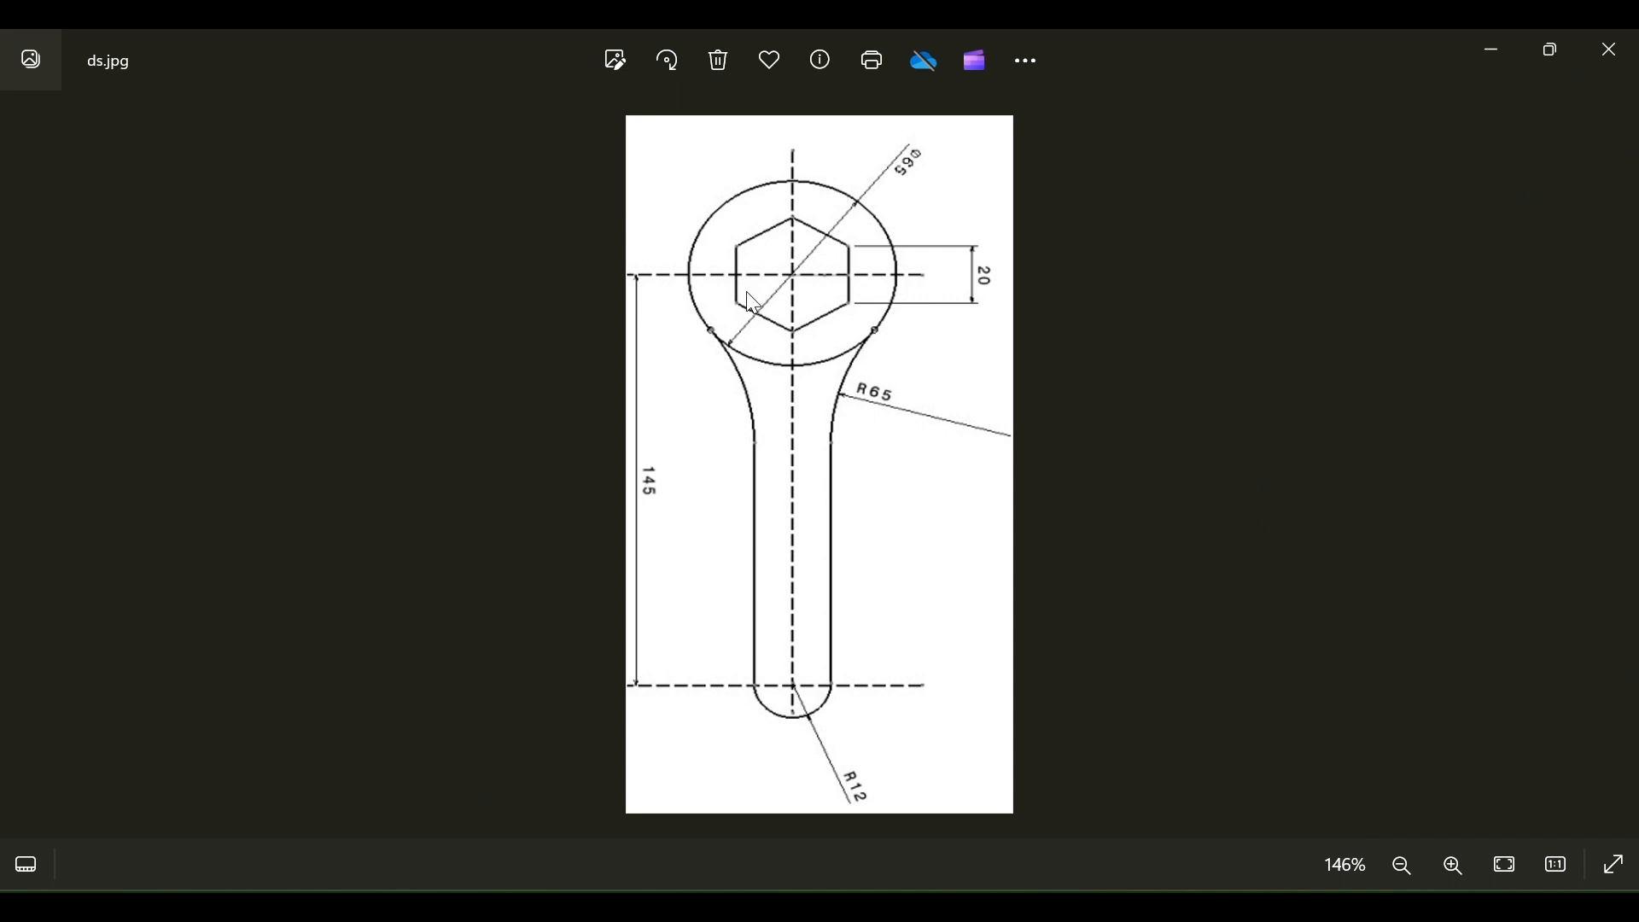
key(alt+Tab)
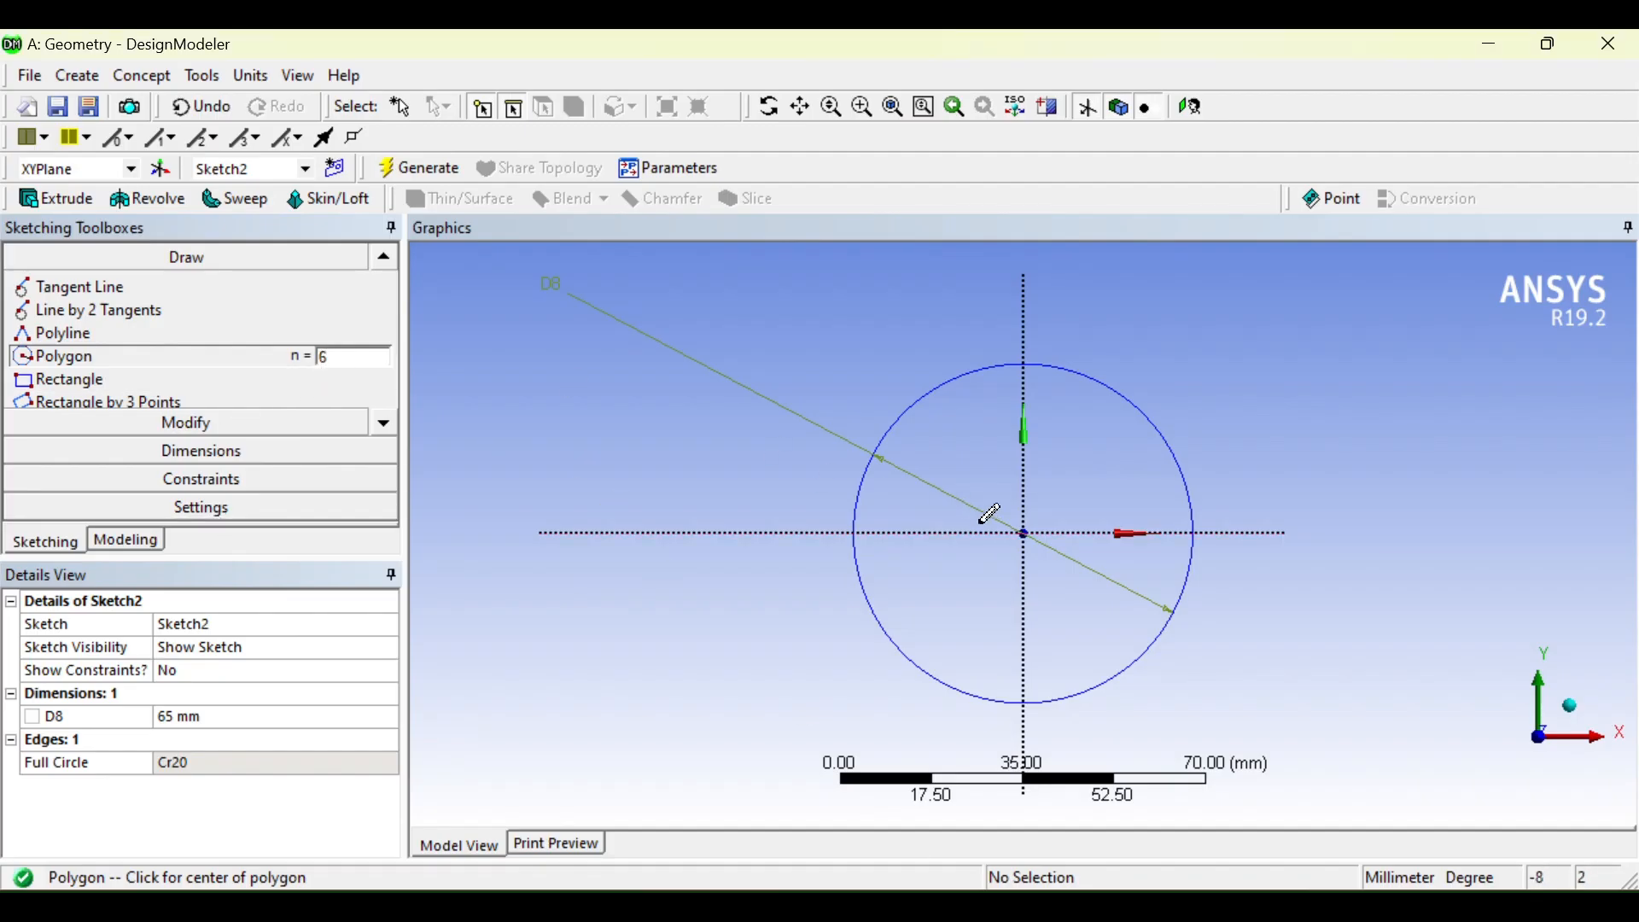
click(1025, 533)
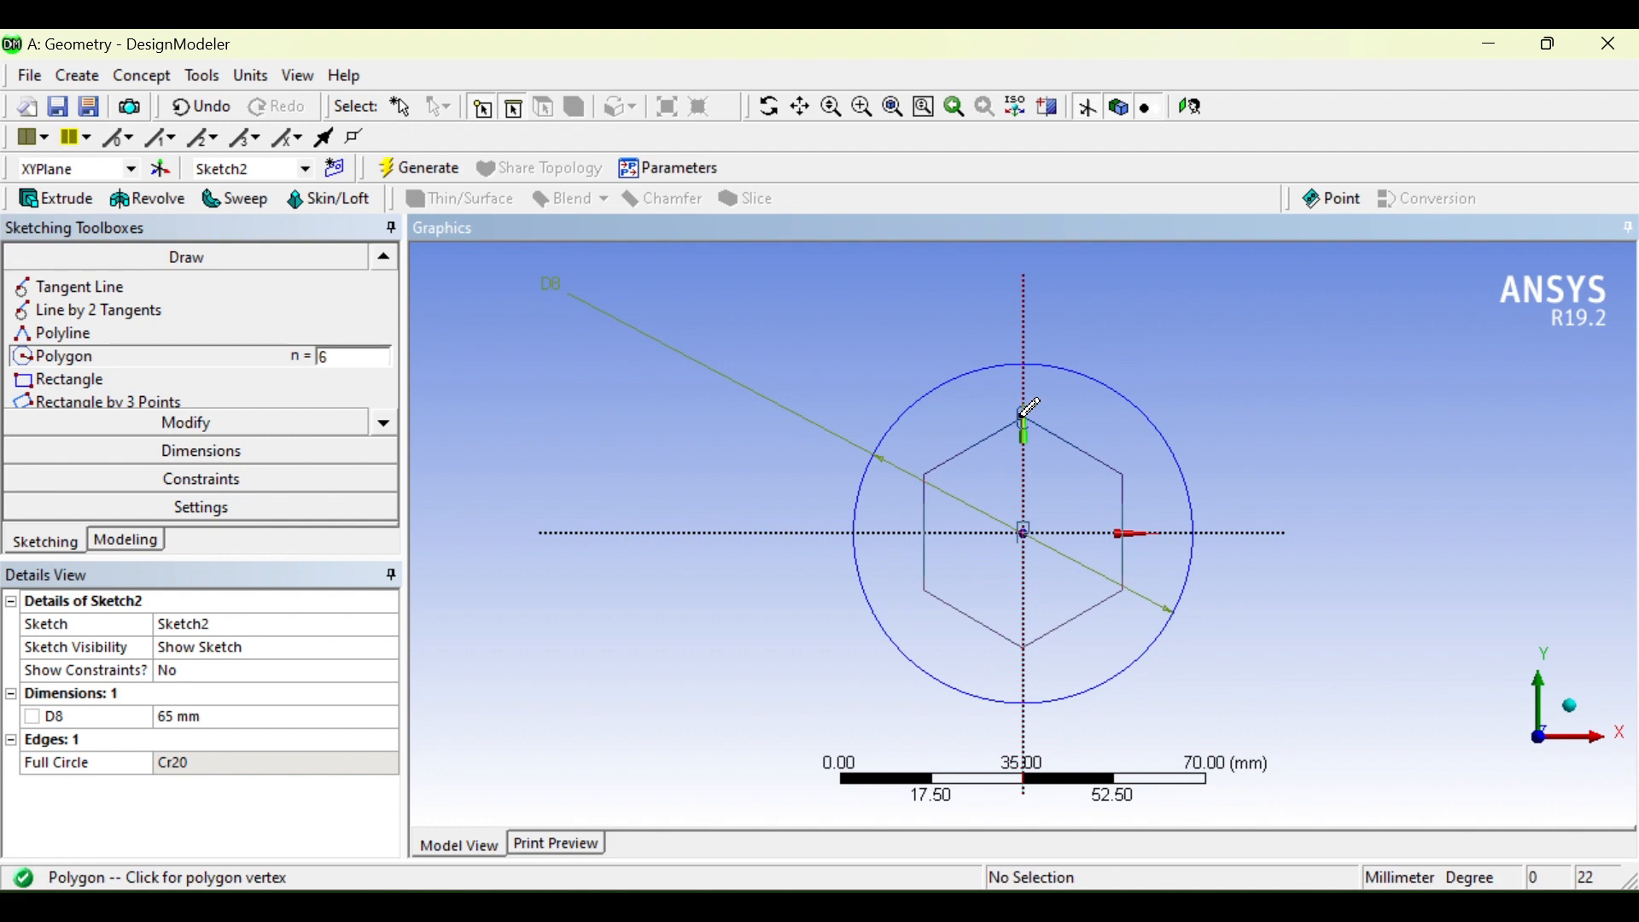
click(1025, 419)
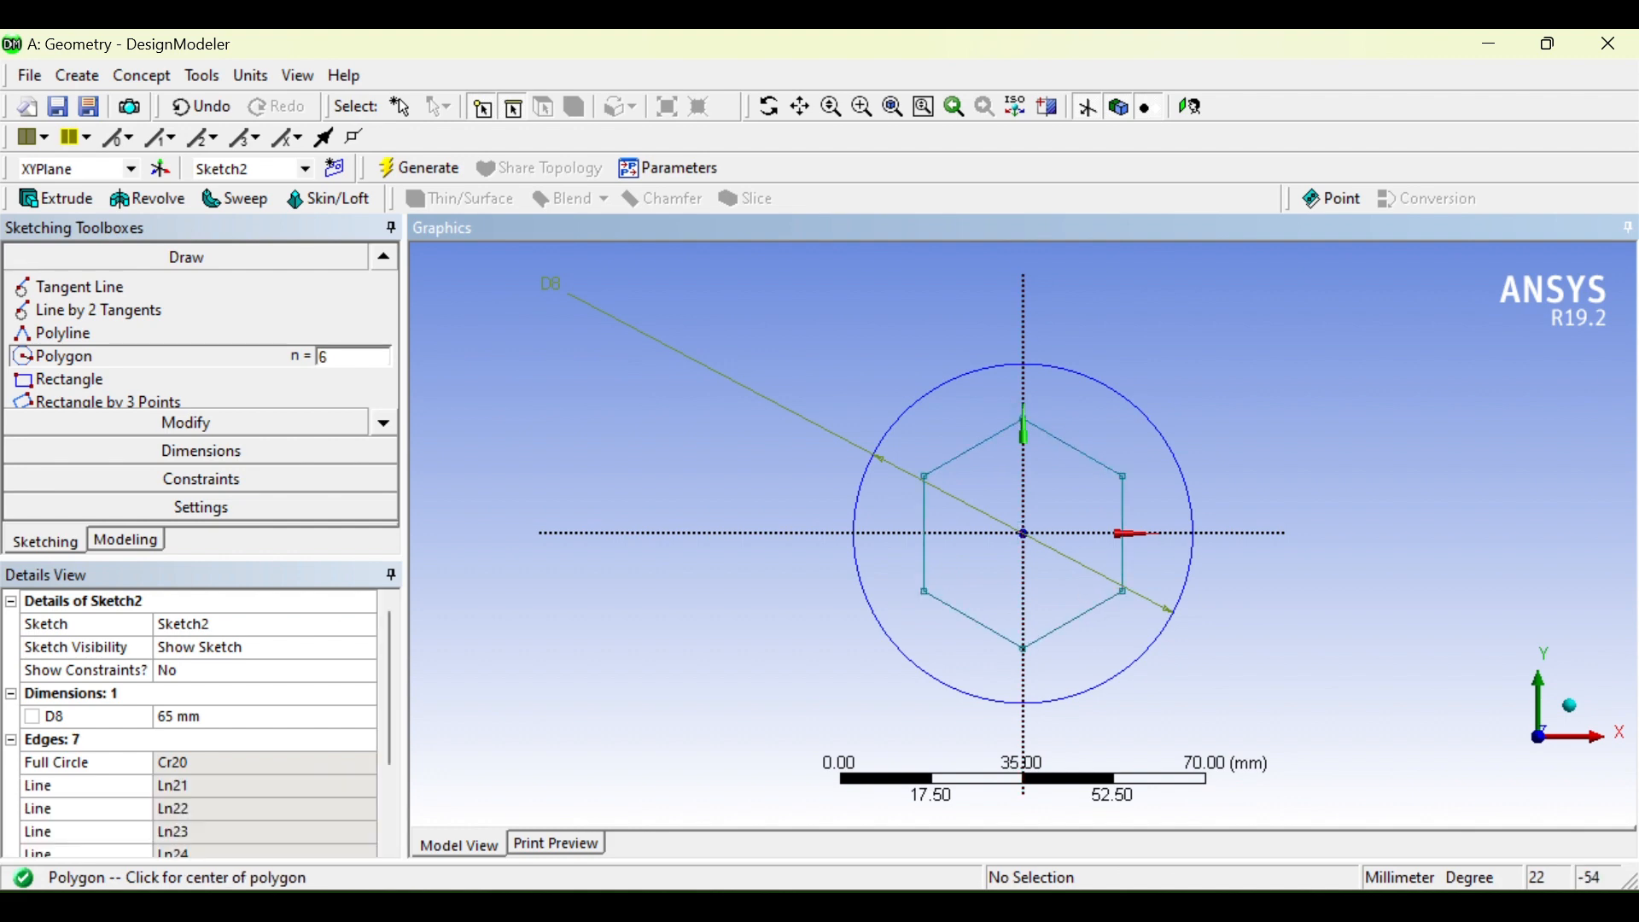
click(1044, 914)
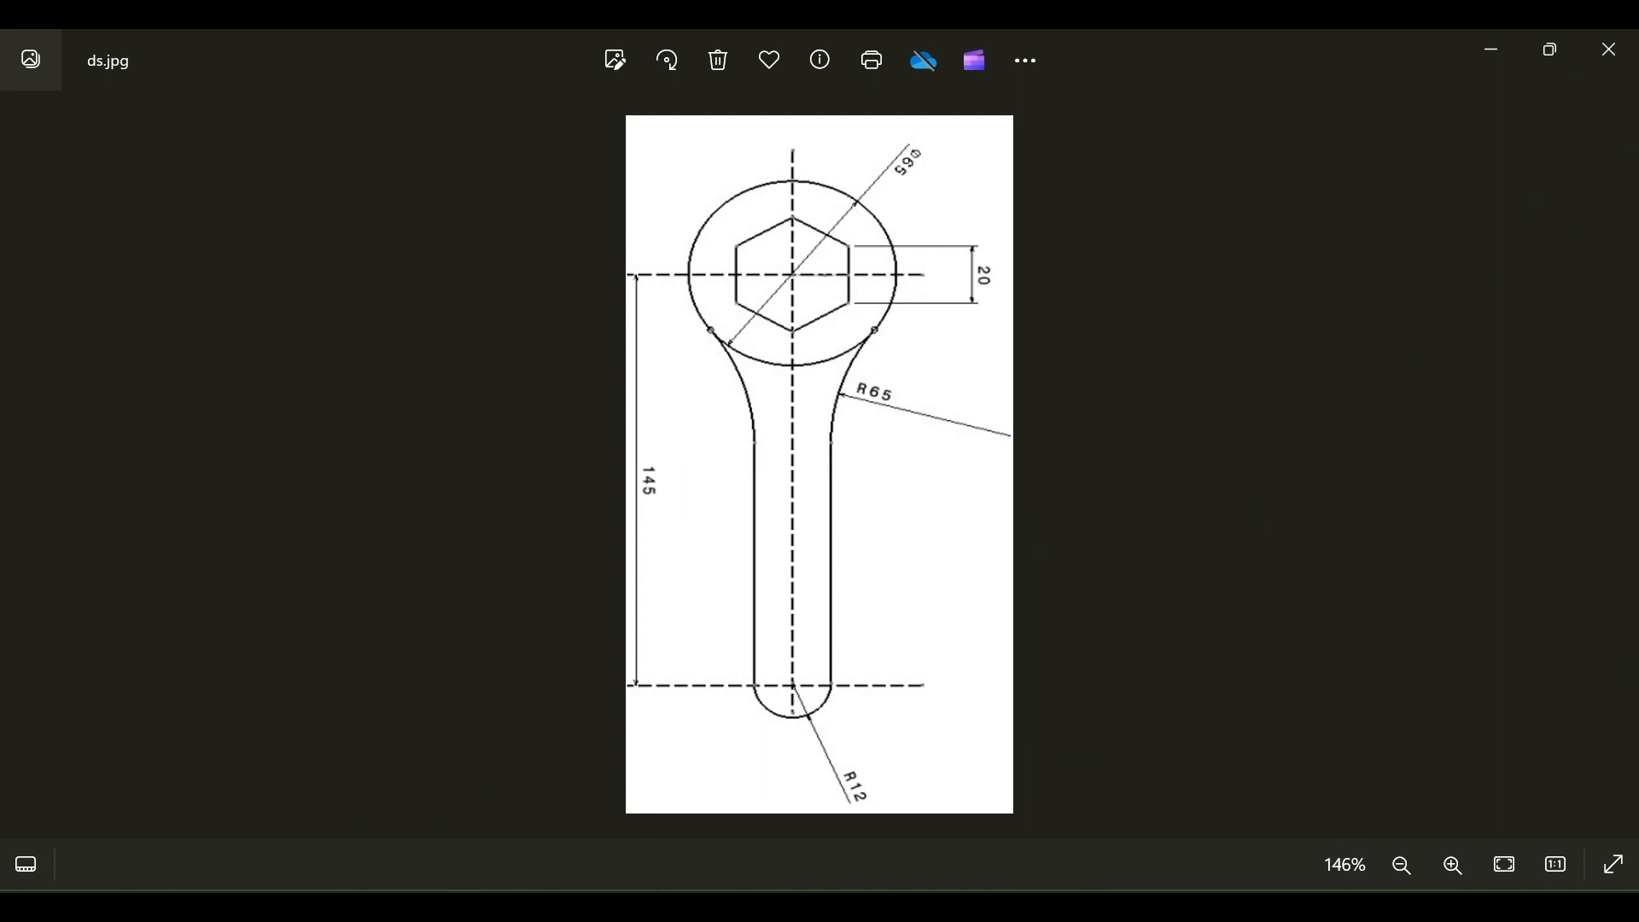
Step: Dimension the hexagon's right edge as vertical V9 and set it to 20 mm
key(alt+Tab)
click(167, 454)
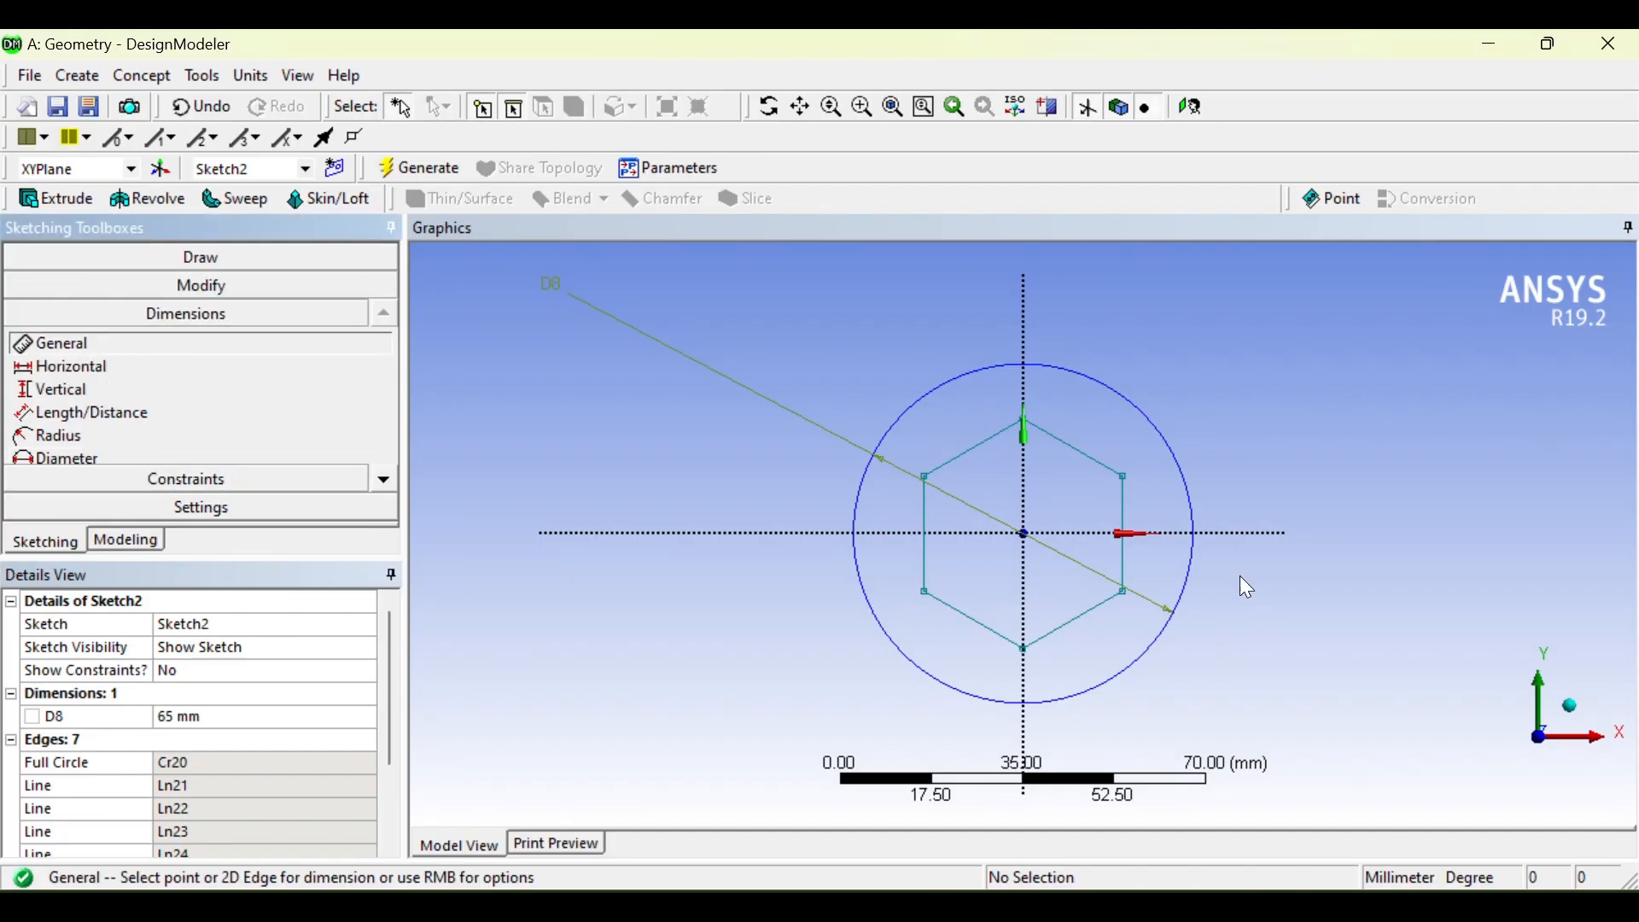
click(1125, 555)
click(1503, 475)
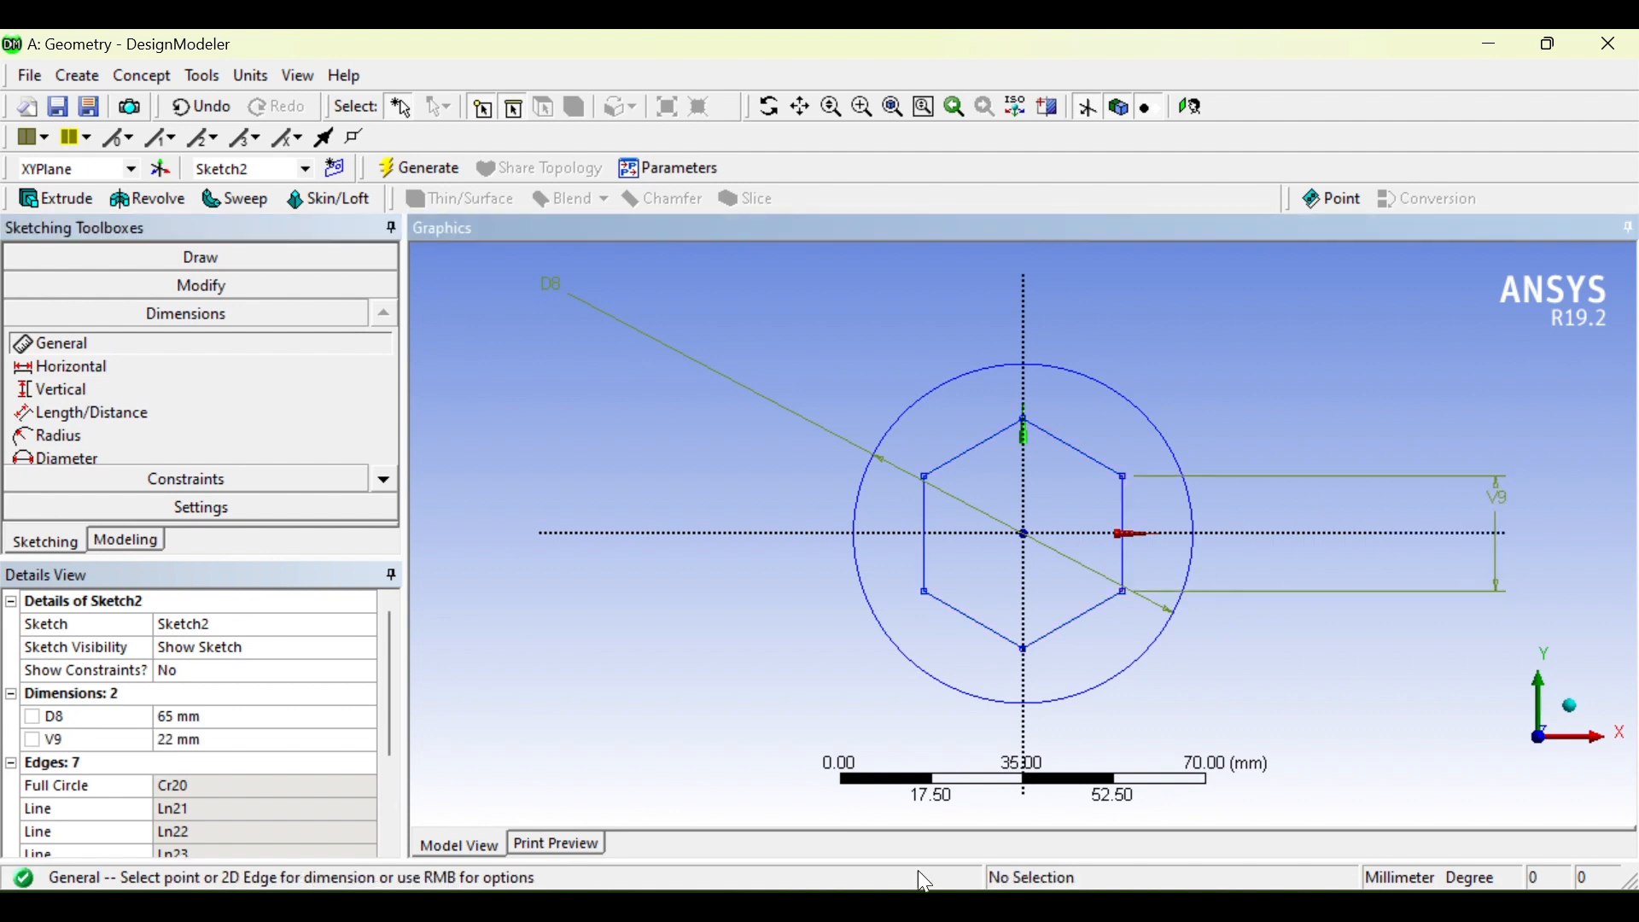
click(248, 737)
text(20)
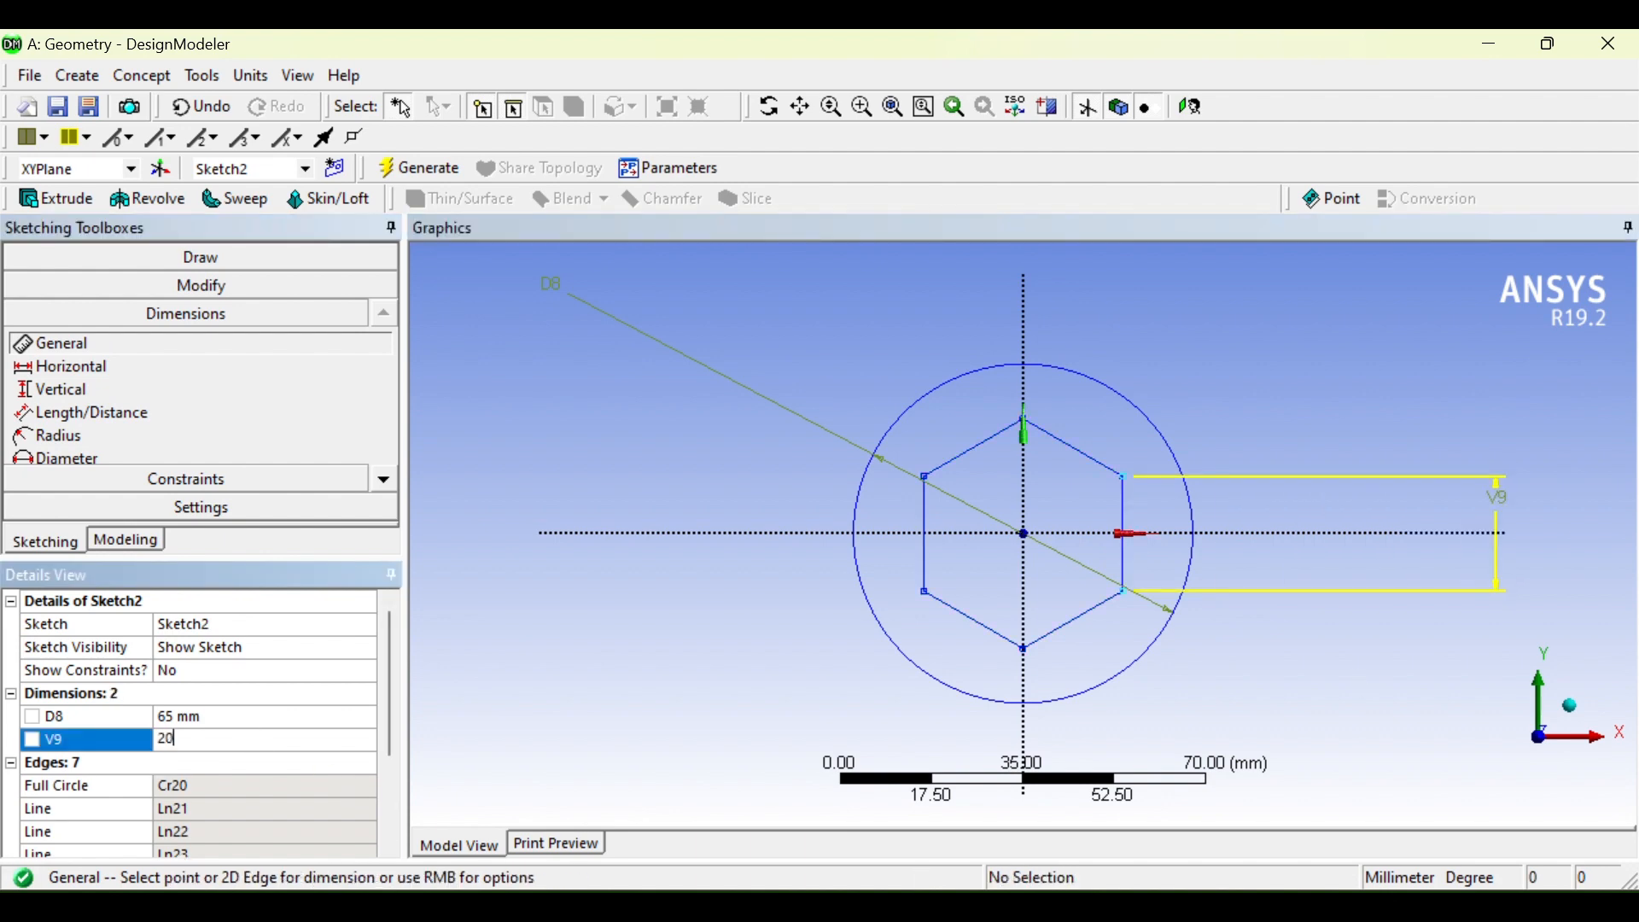
key(Return)
scroll(524, 557, down, 2)
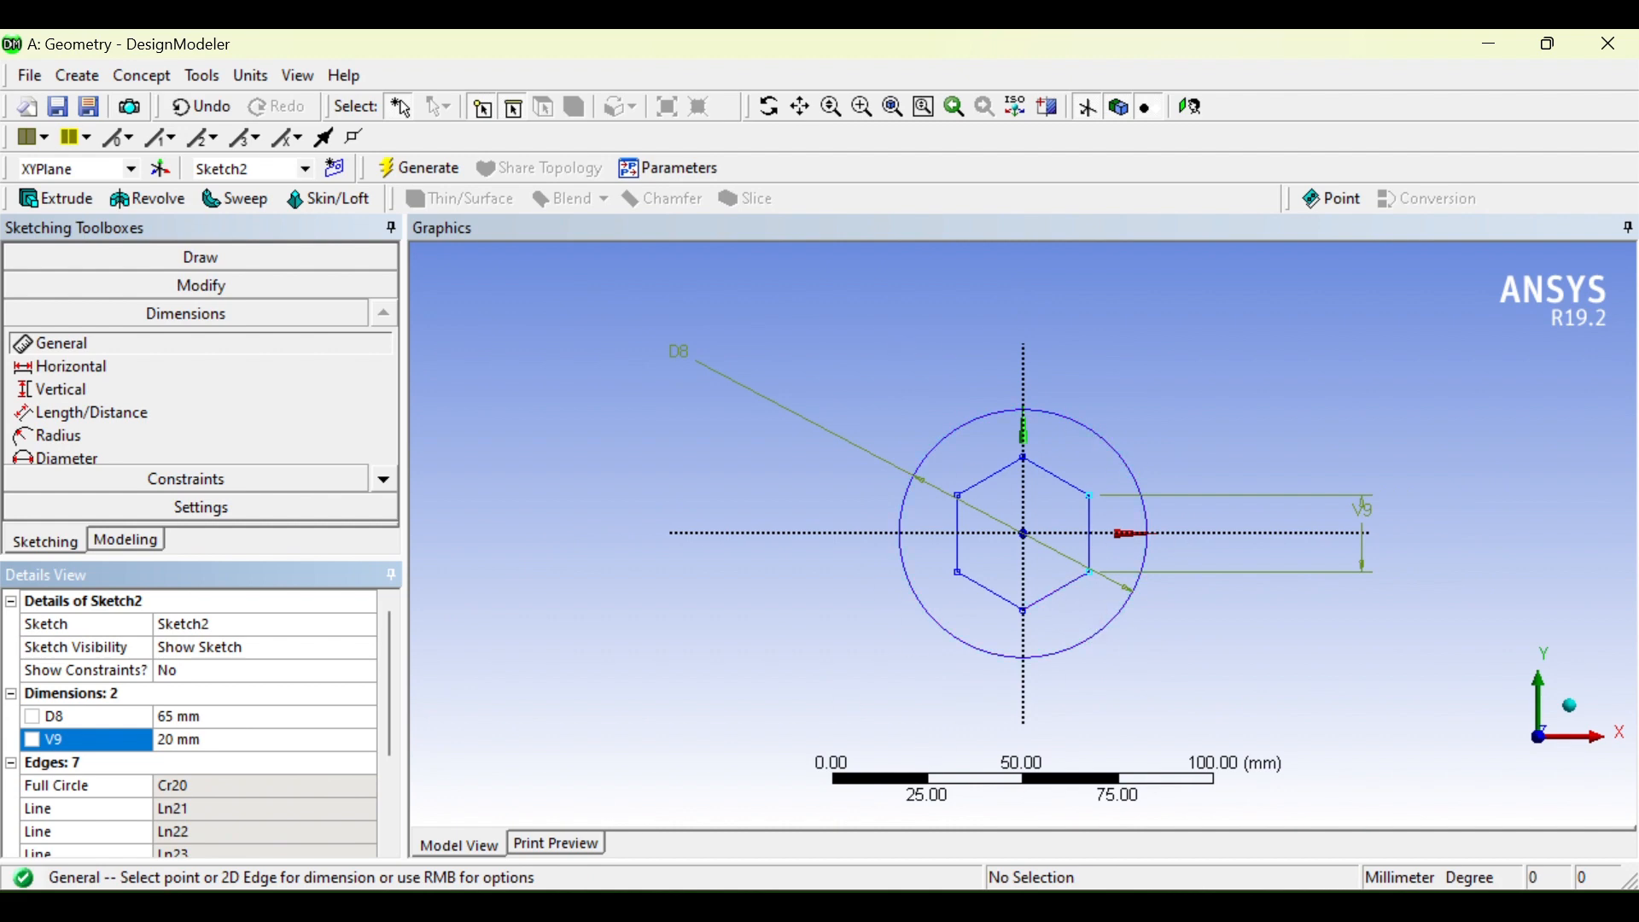
click(1043, 907)
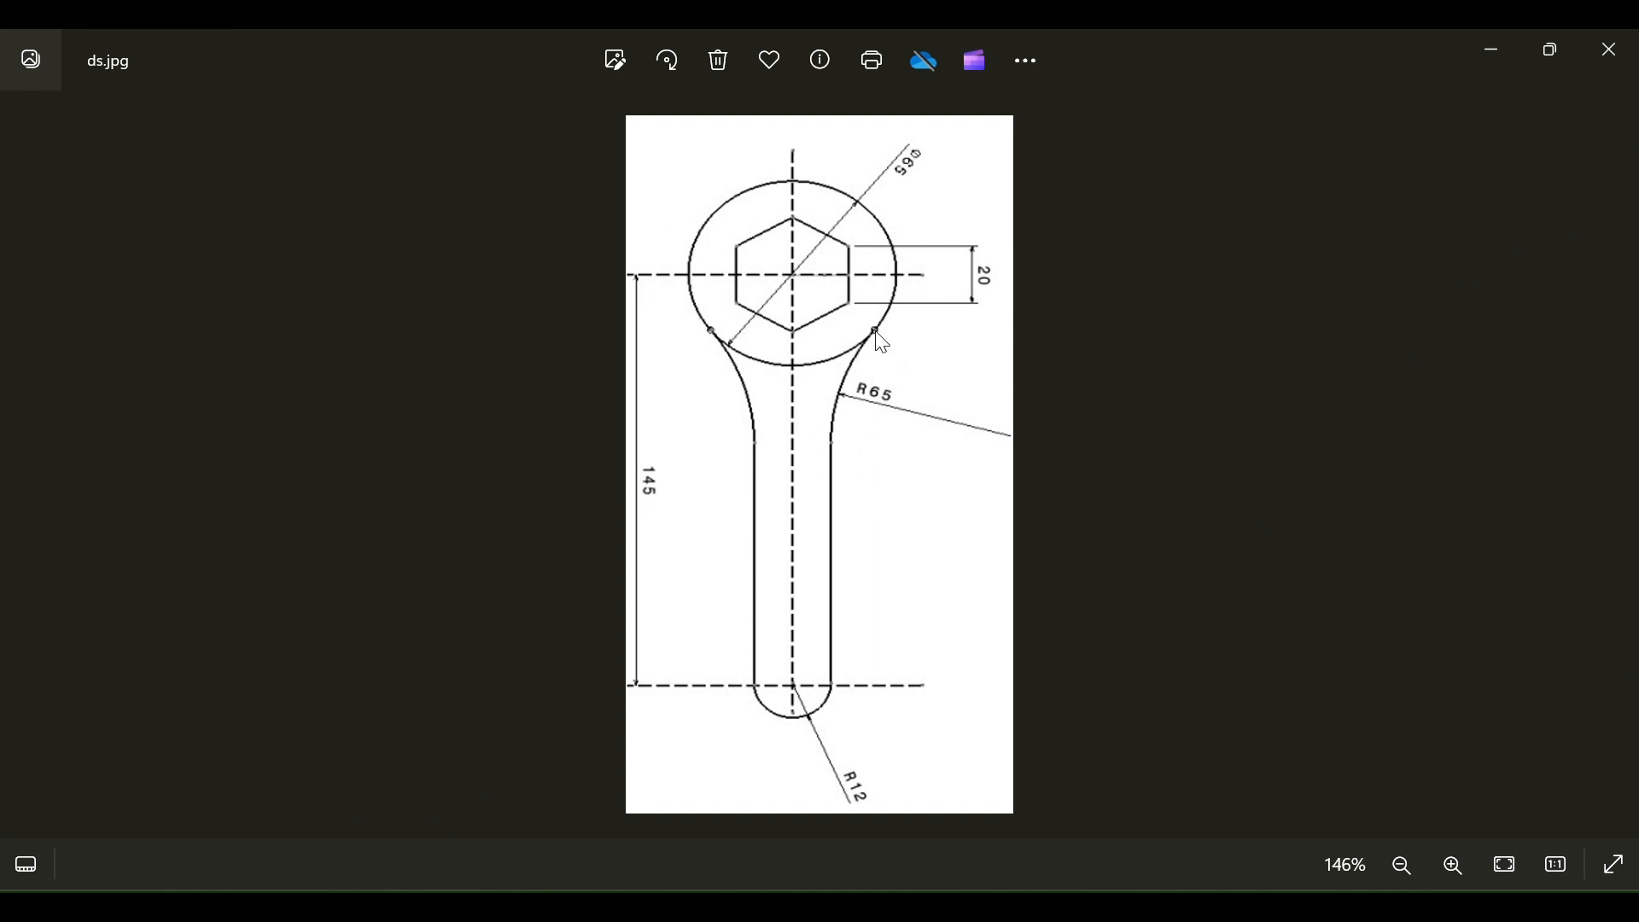
Step: Zoom around ds.jpg to check the spanner dimensions, then switch back to DesignModeler
scroll(840, 421, down, 1)
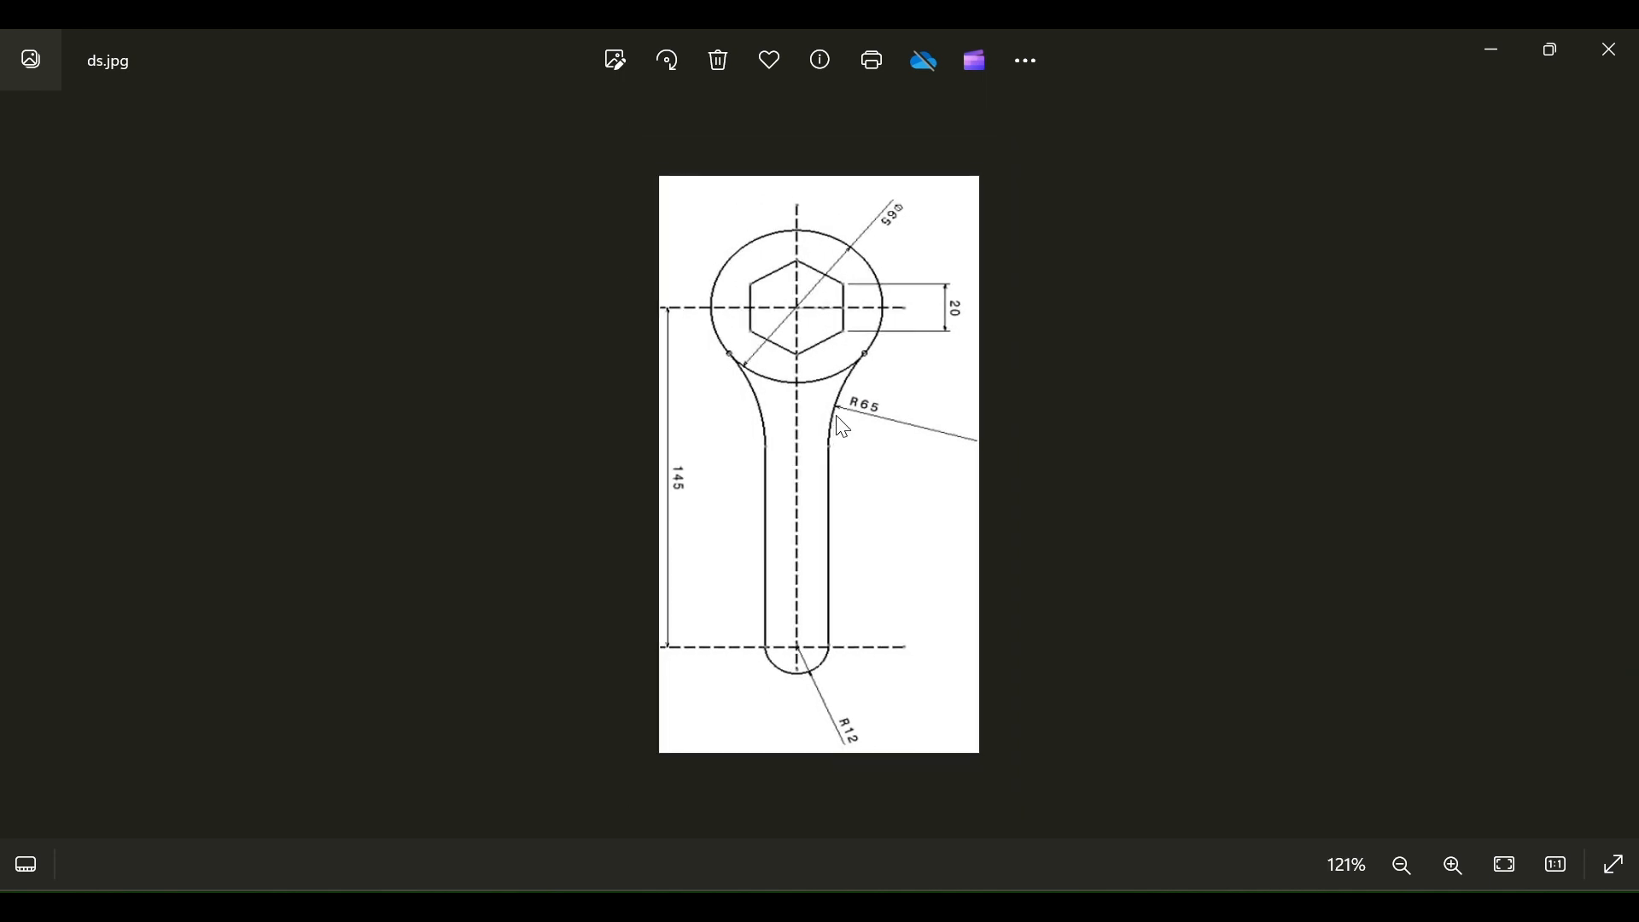
scroll(838, 423, up, 2)
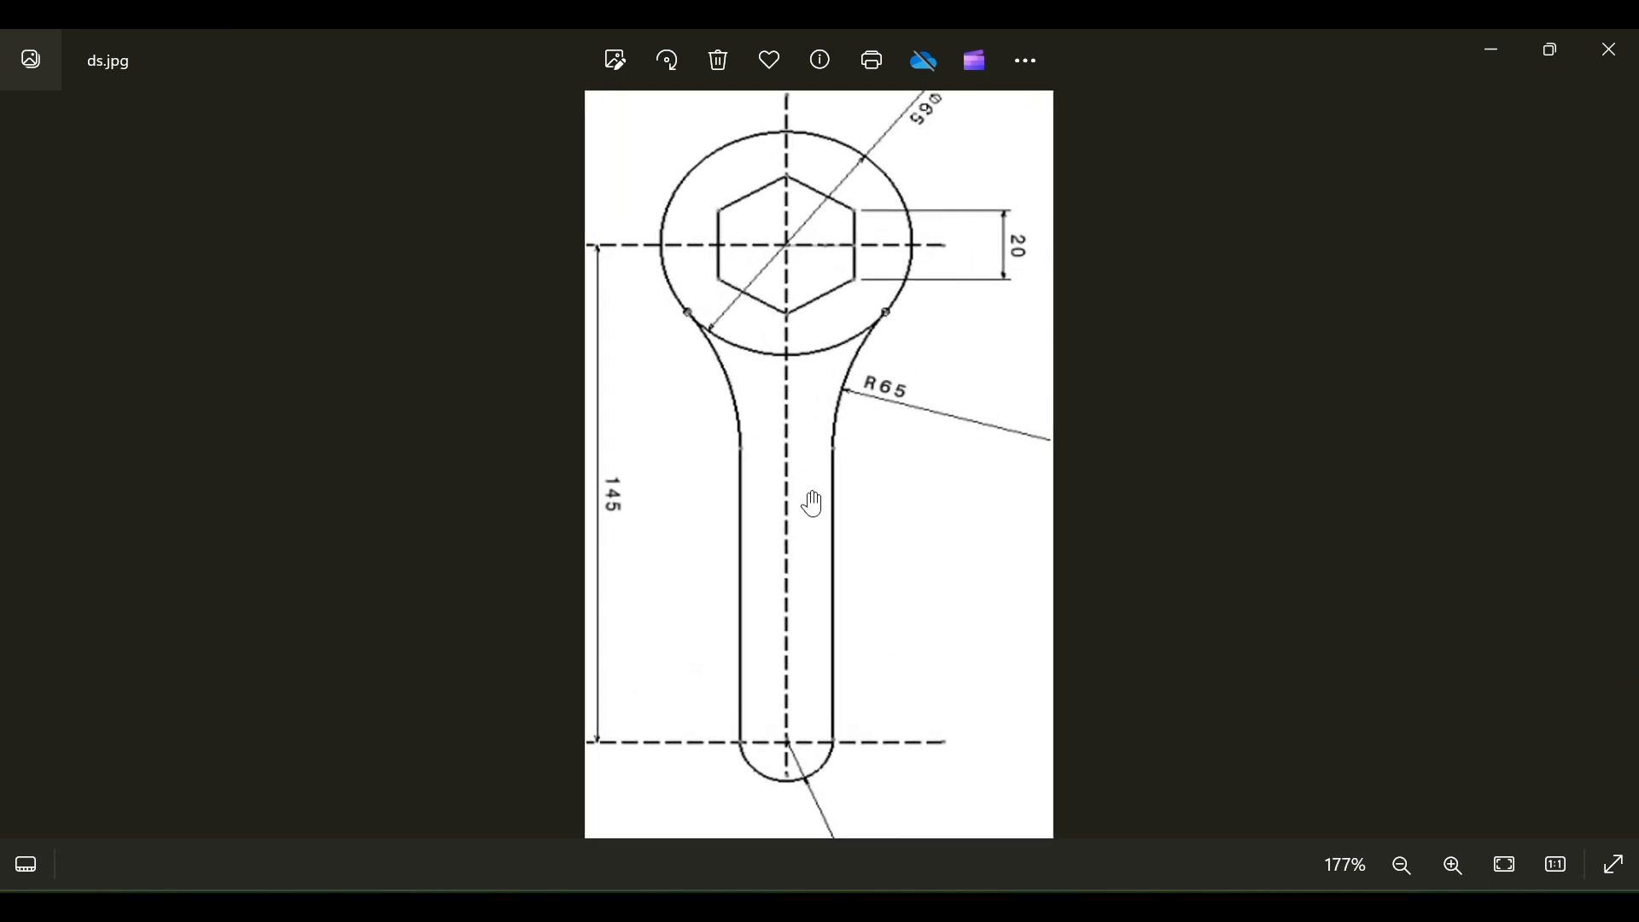
scroll(786, 757, down, 1)
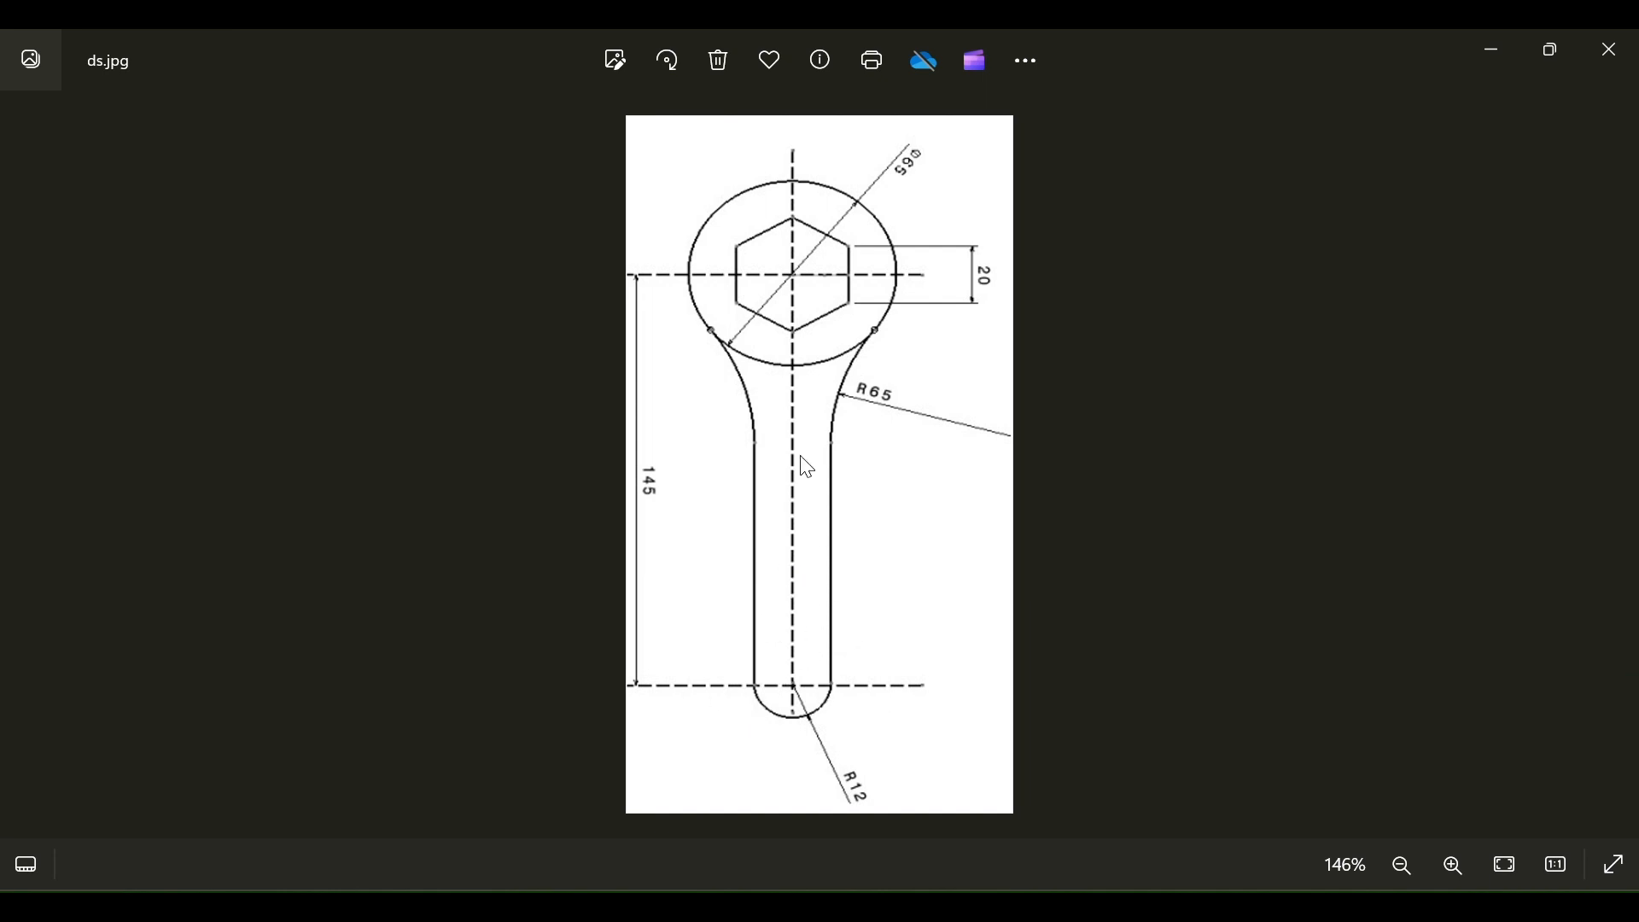
click(1042, 786)
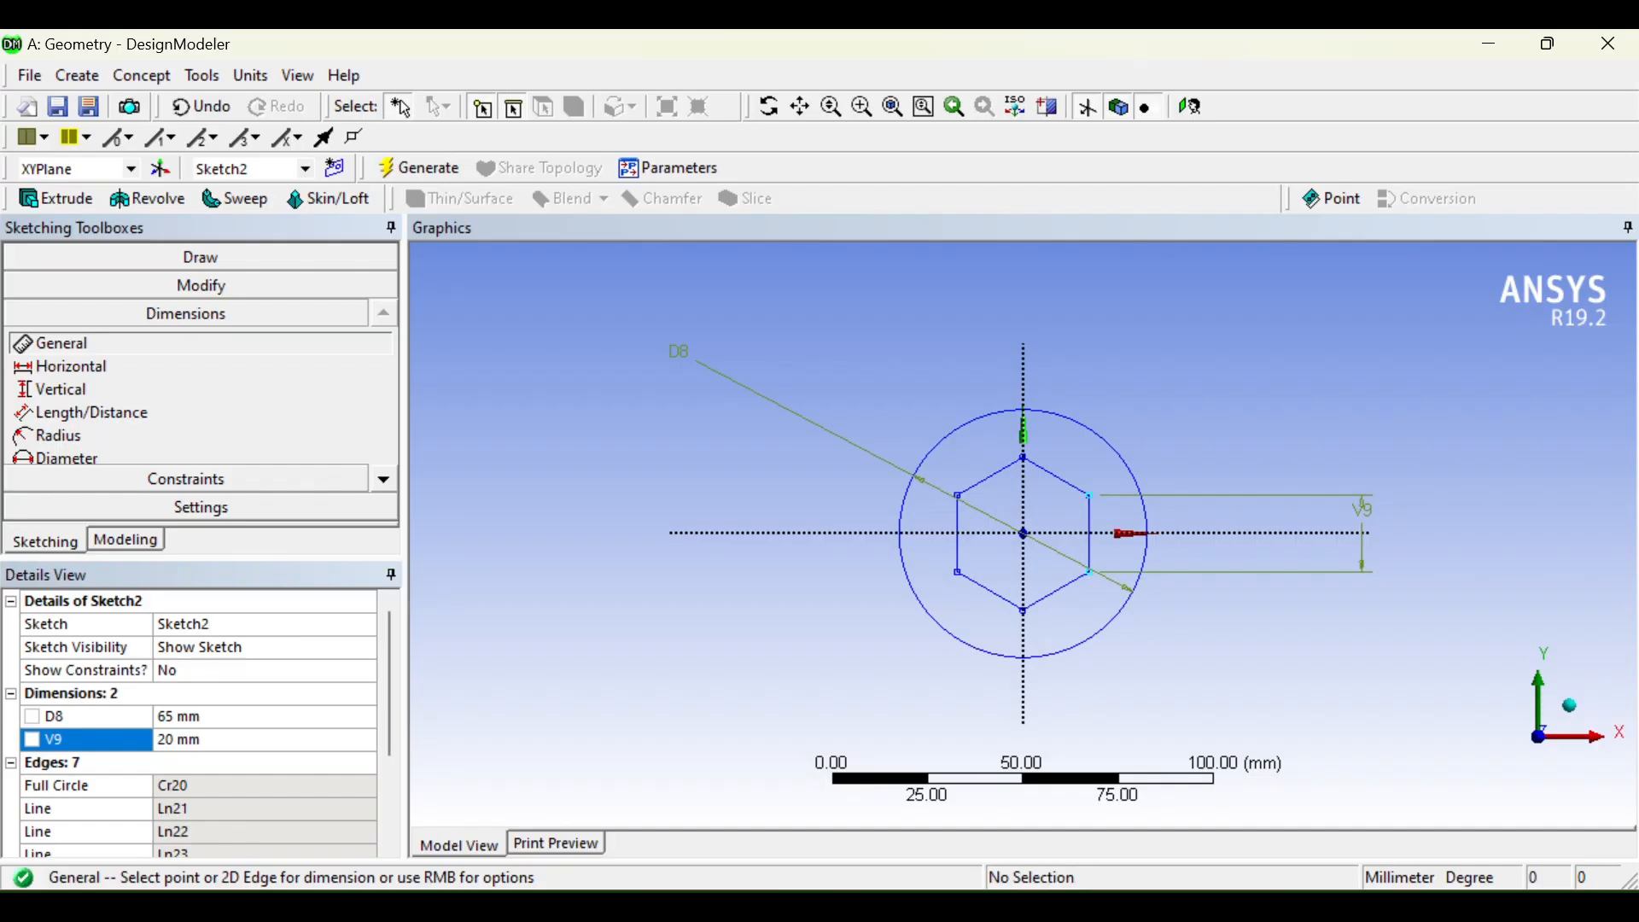
Step: Select the Circle tool from the Draw toolbox
click(197, 253)
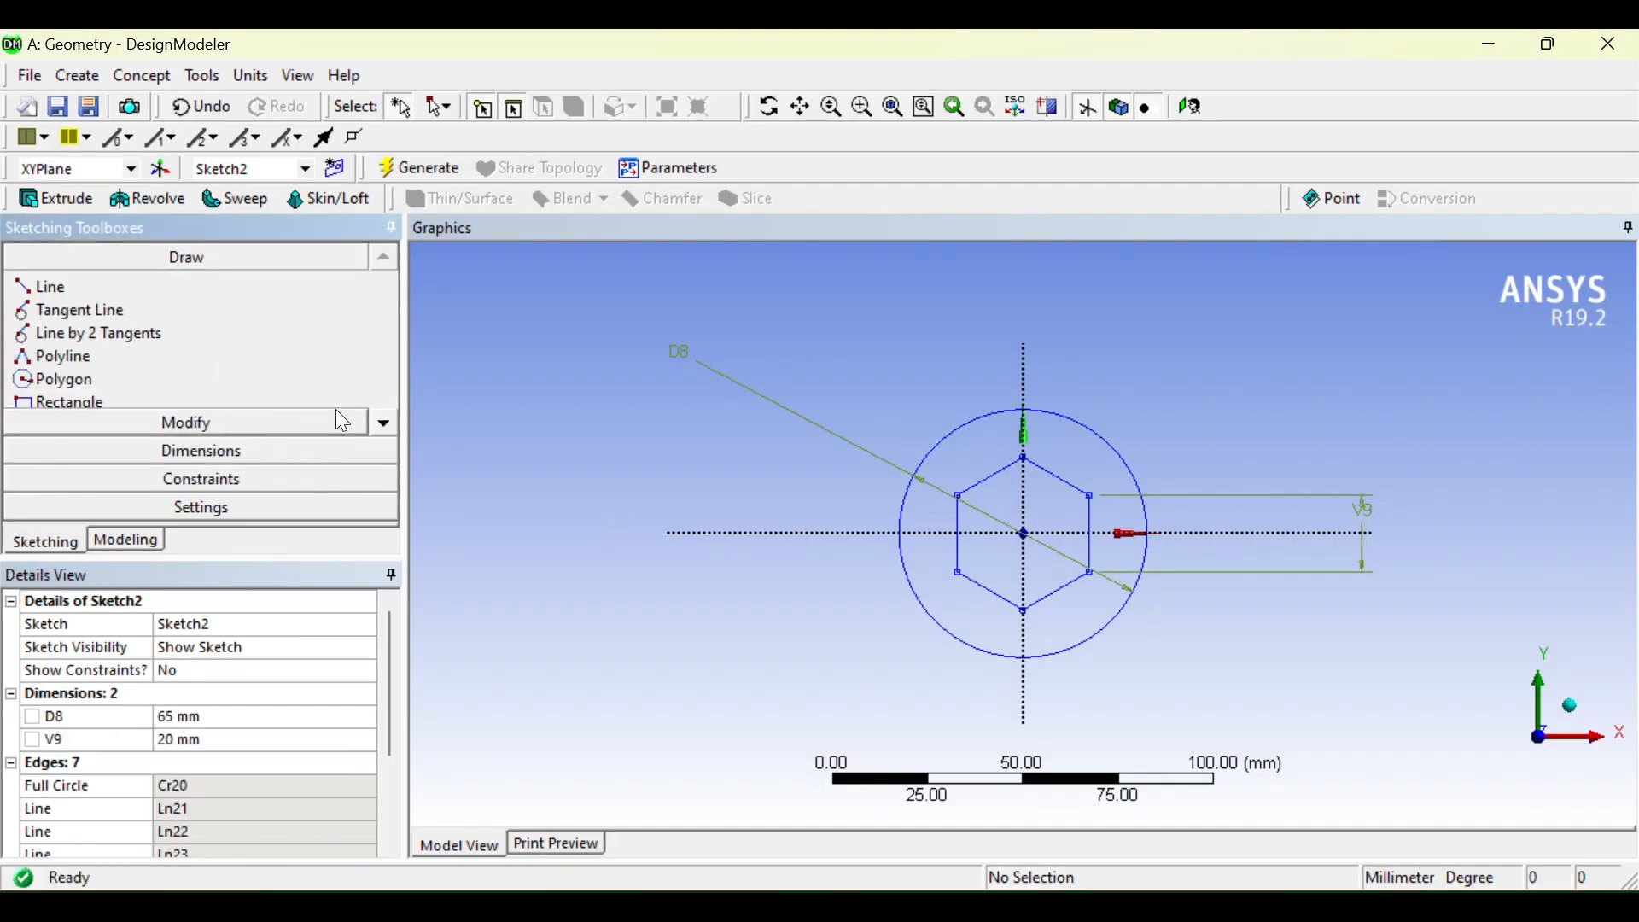
click(386, 427)
click(386, 427)
click(386, 427)
click(386, 427)
click(386, 427)
click(386, 427)
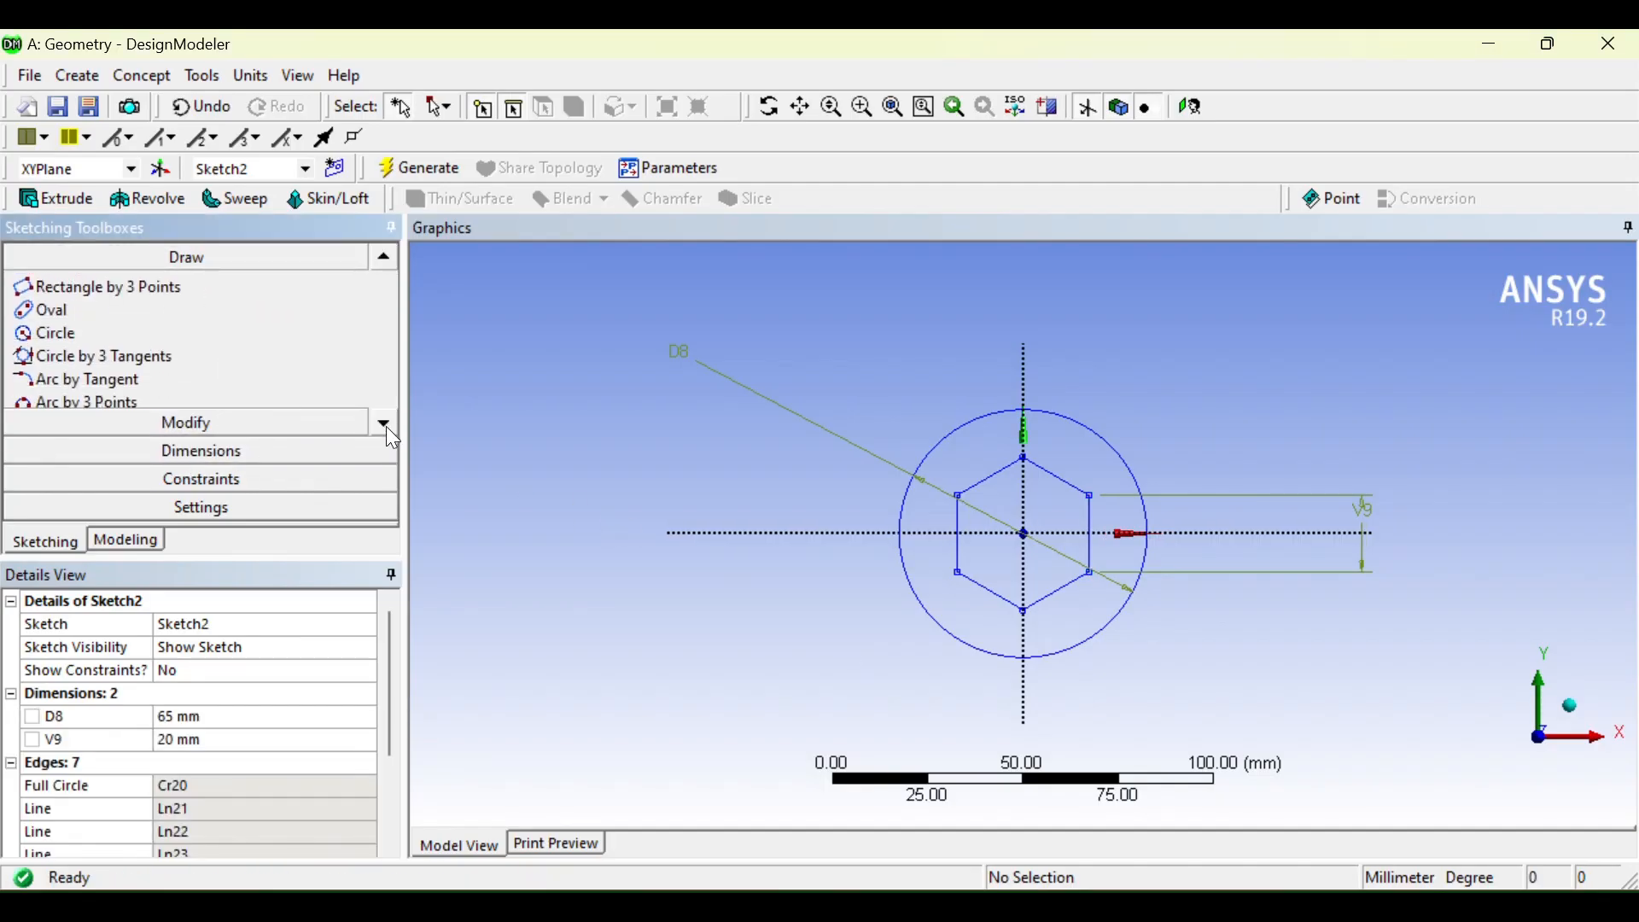
click(386, 427)
click(393, 262)
click(392, 262)
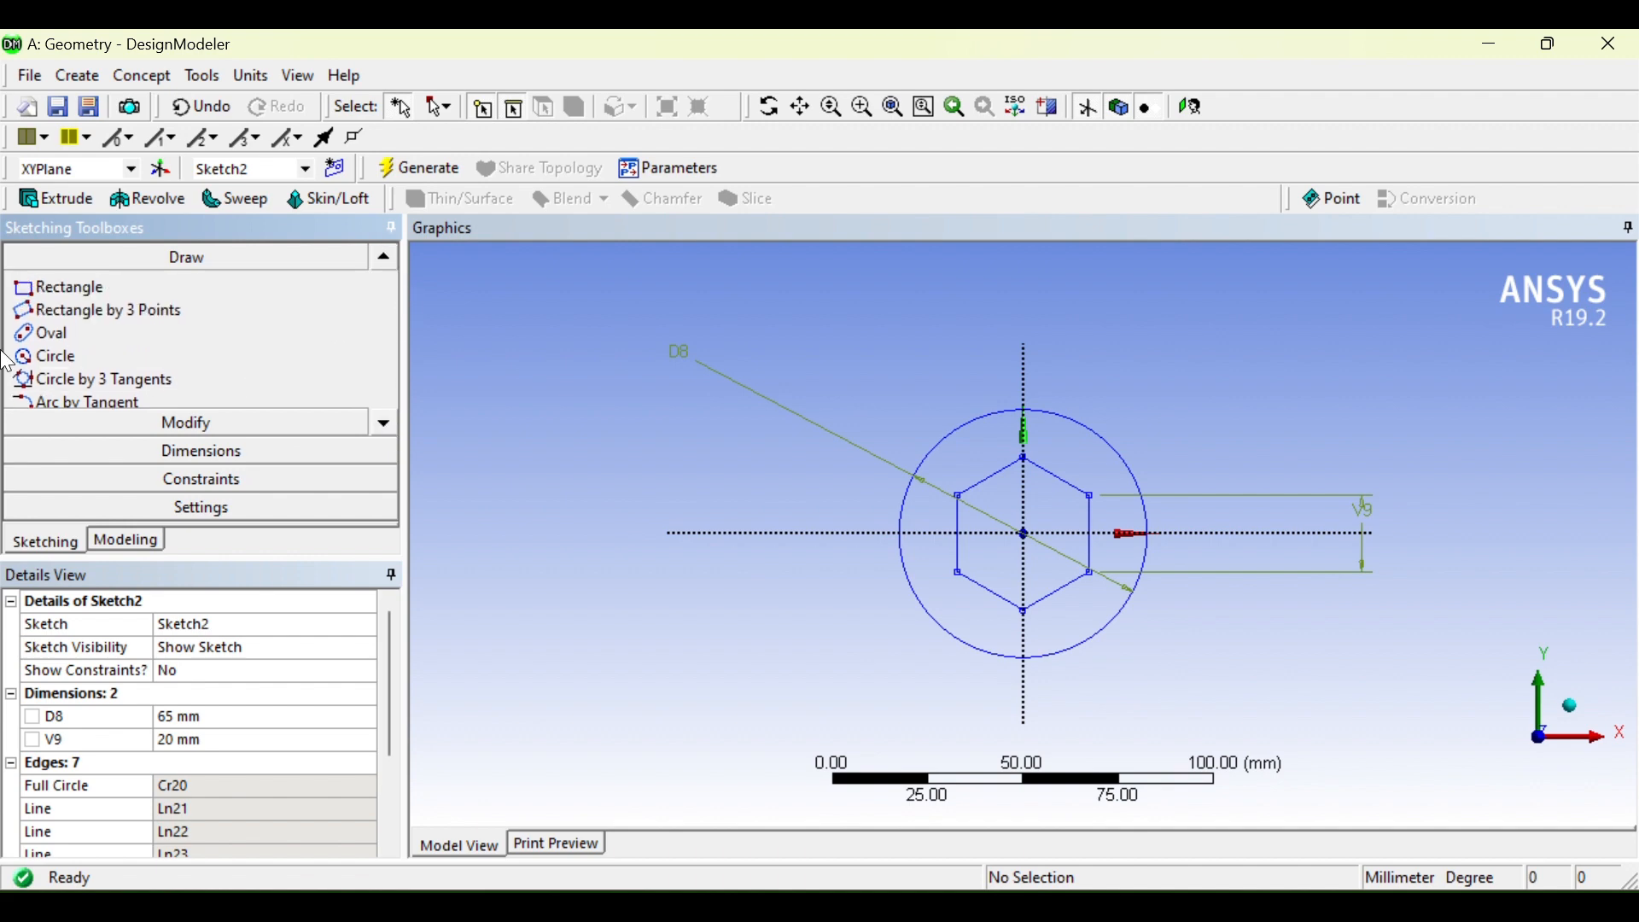
click(47, 357)
Step: Pan the view and draw a large circle below and right of the head
scroll(1022, 533, down, 1)
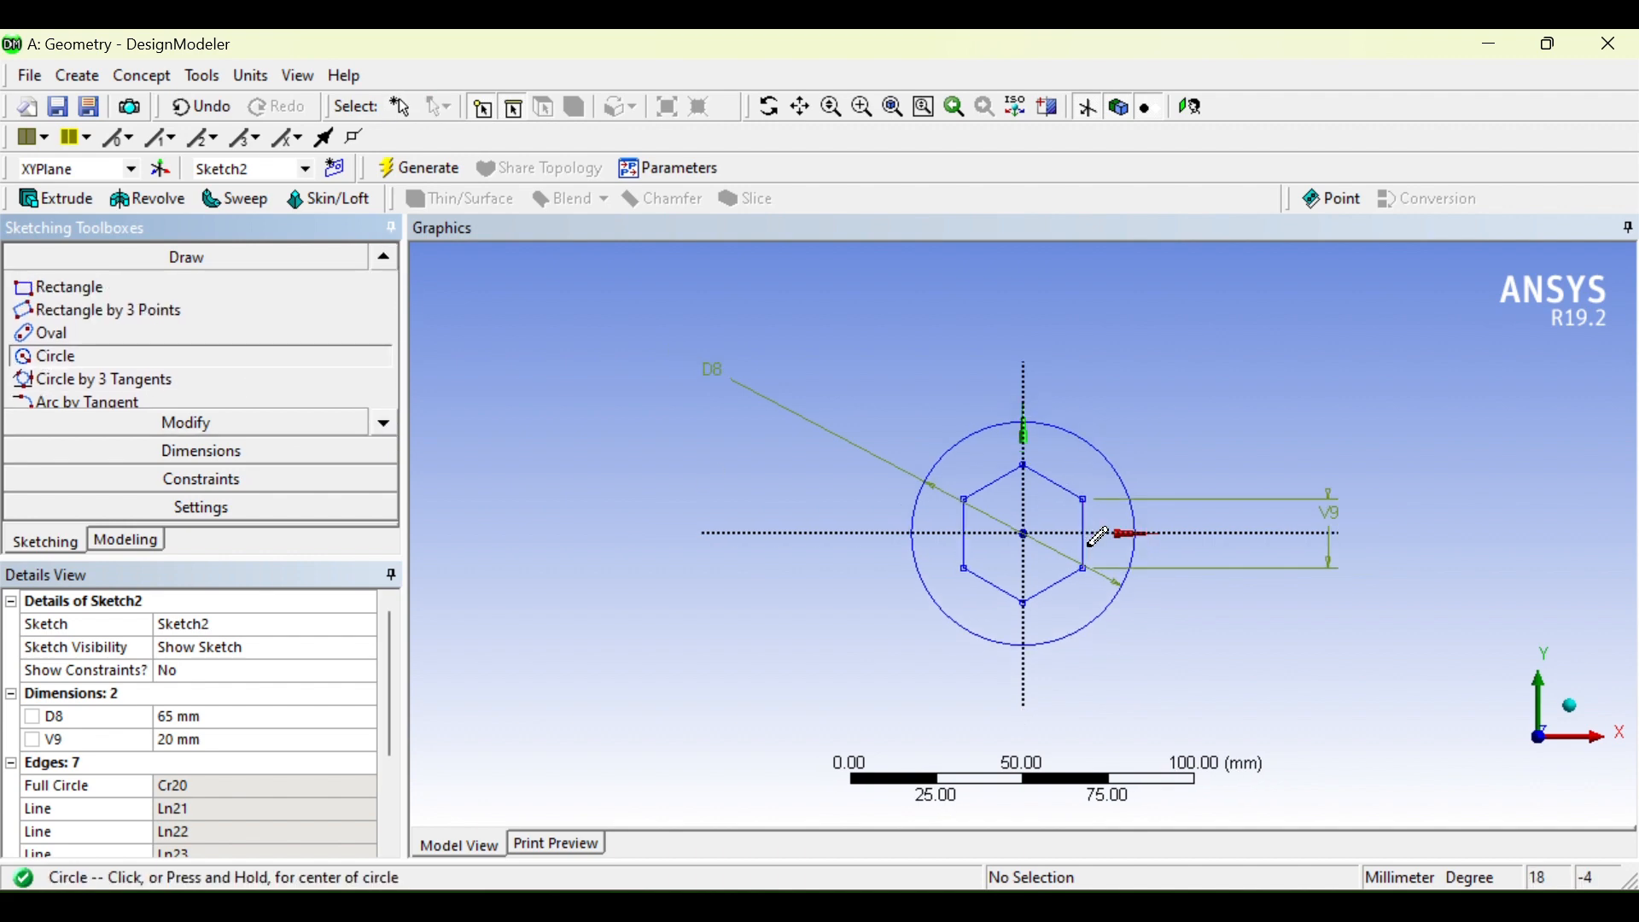
ctrl+middle_drag(1075, 570, 1023, 387)
scroll(1023, 411, up, 2)
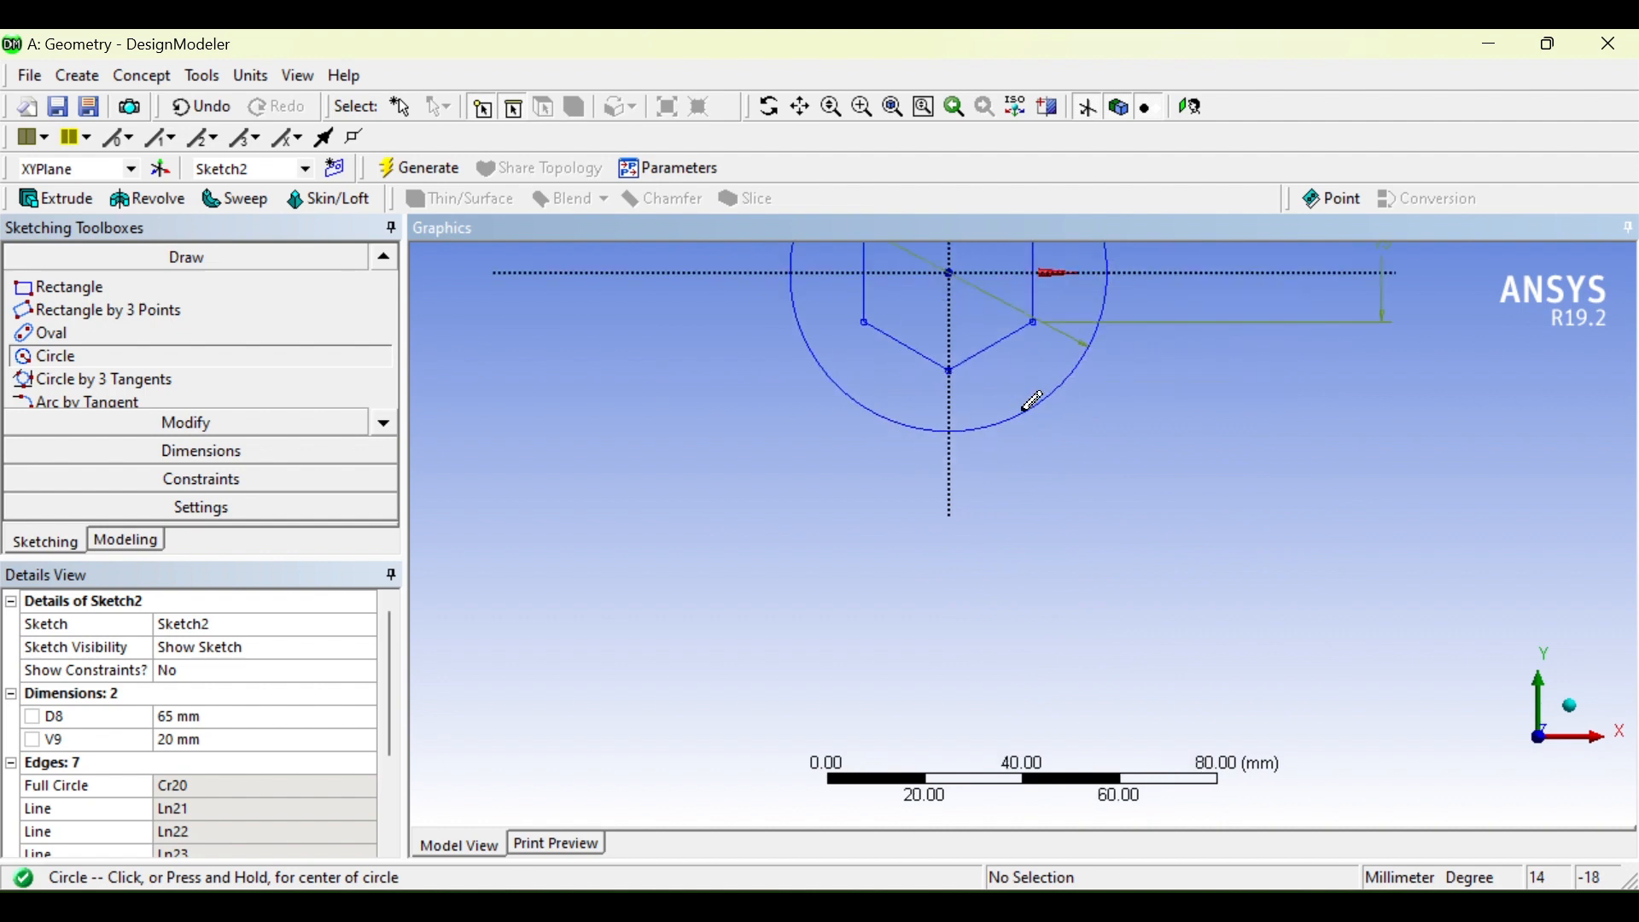
scroll(1028, 401, up, 1)
scroll(1033, 415, down, 1)
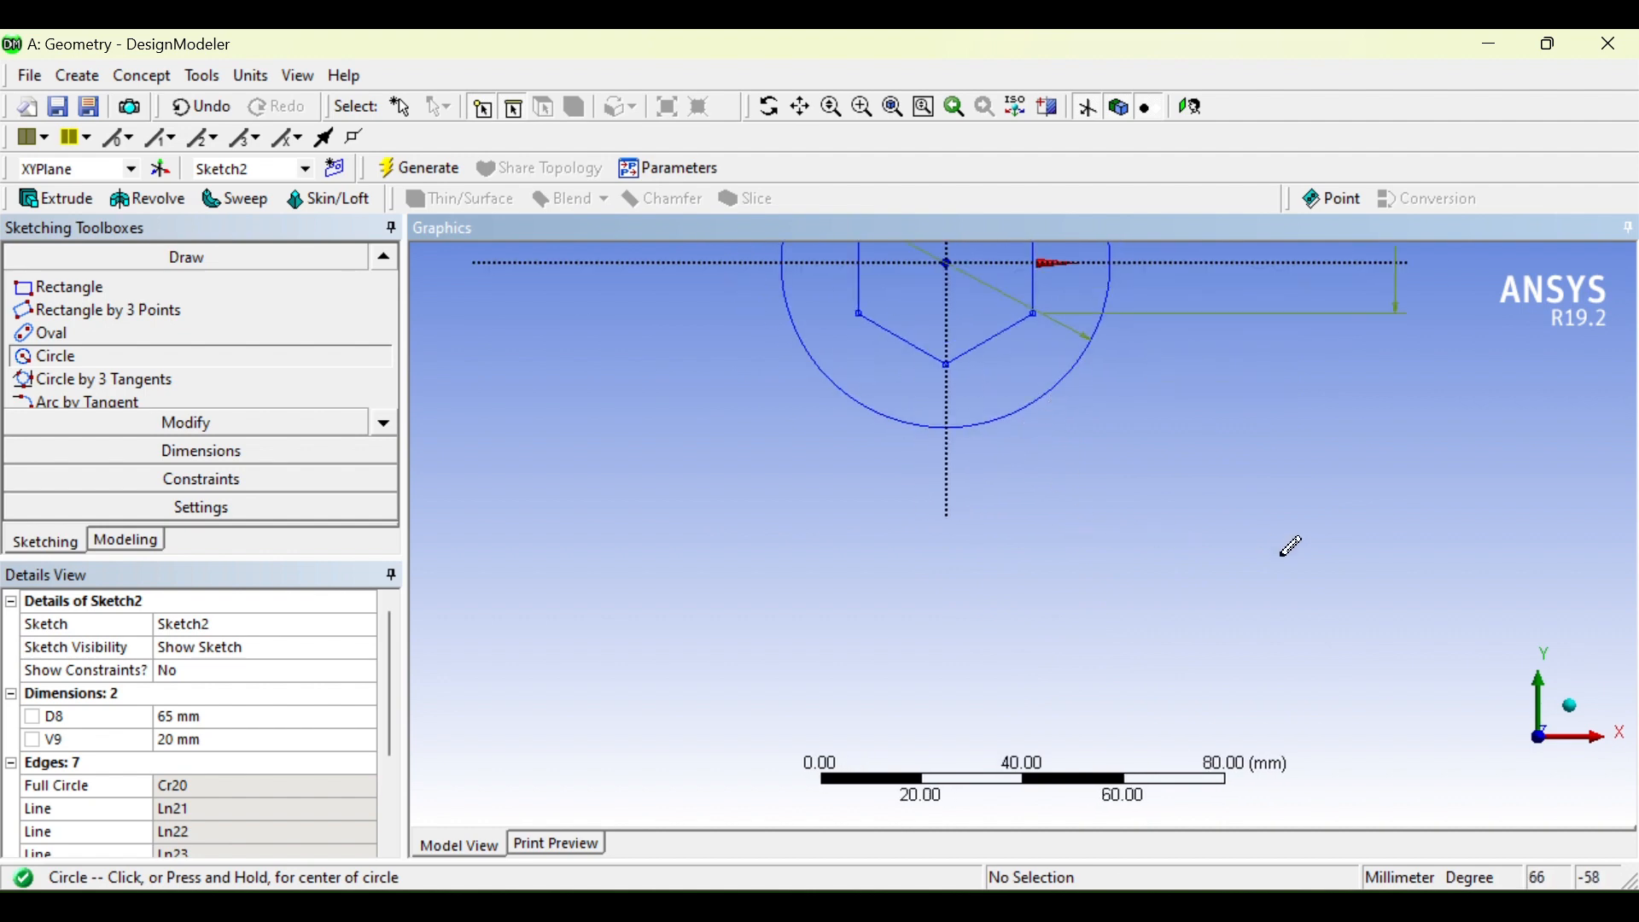
click(1240, 575)
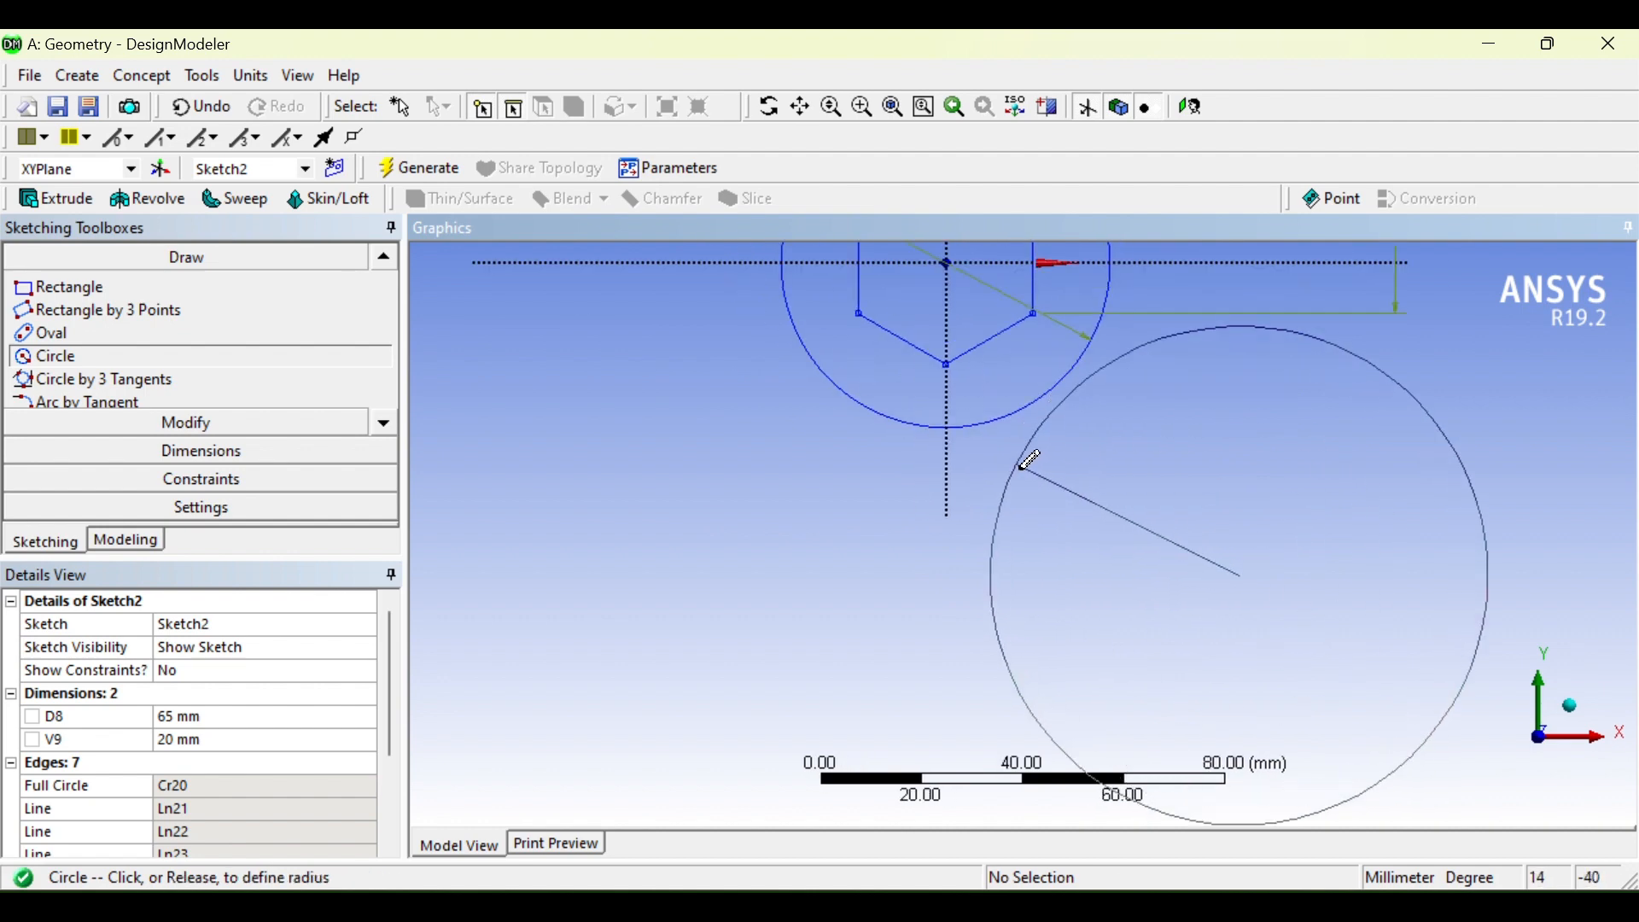
click(1005, 456)
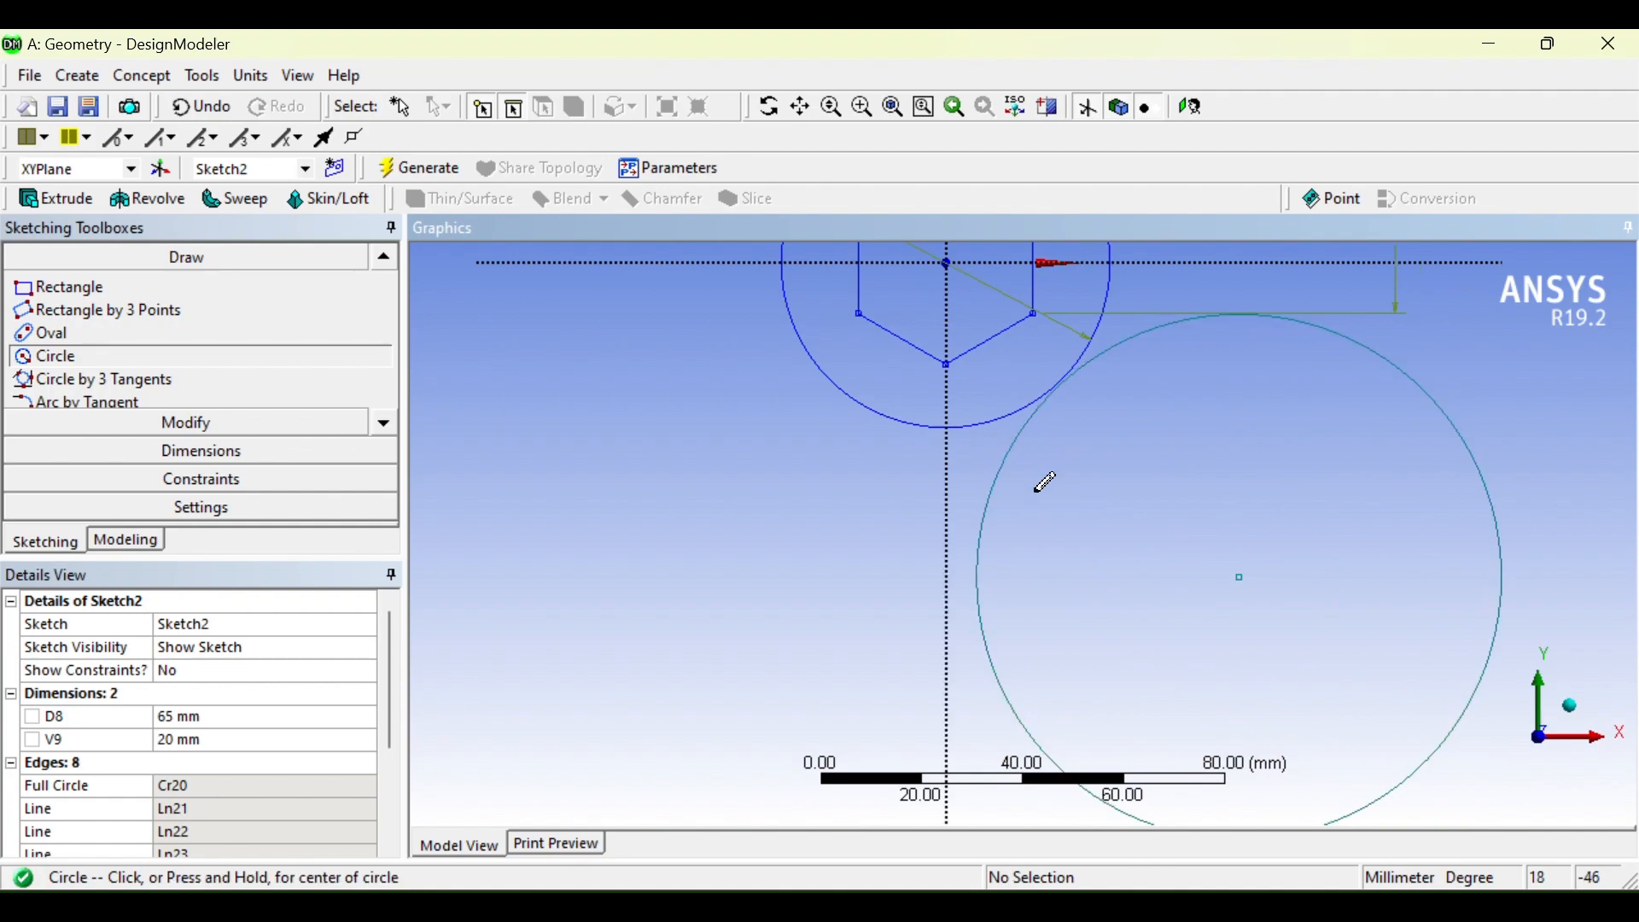
click(1066, 908)
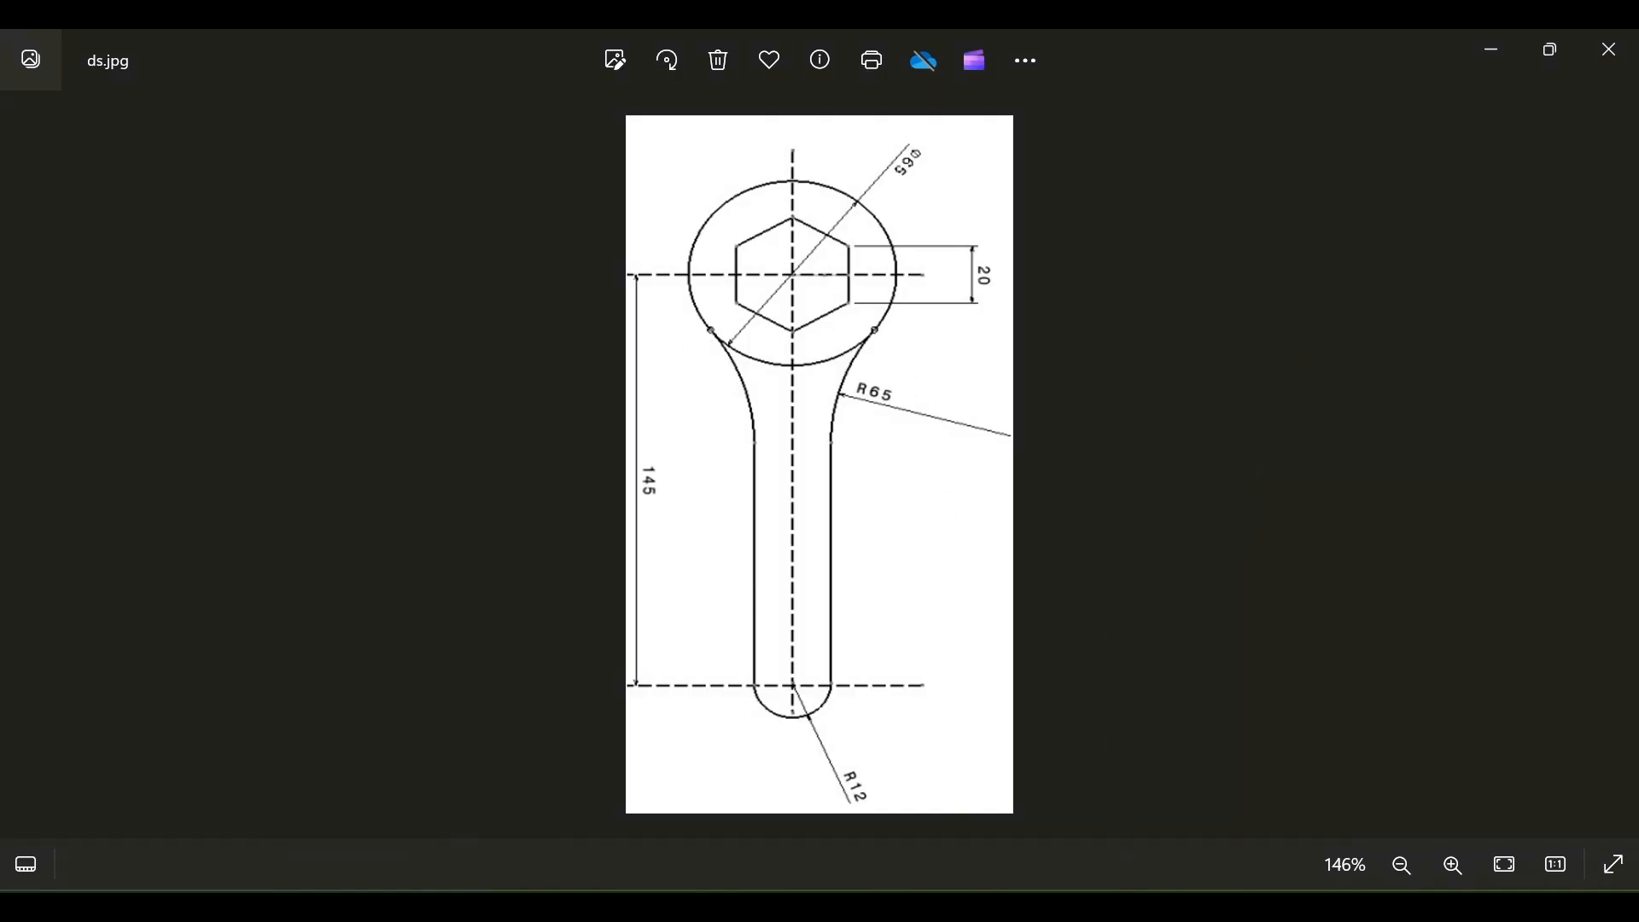
click(1041, 909)
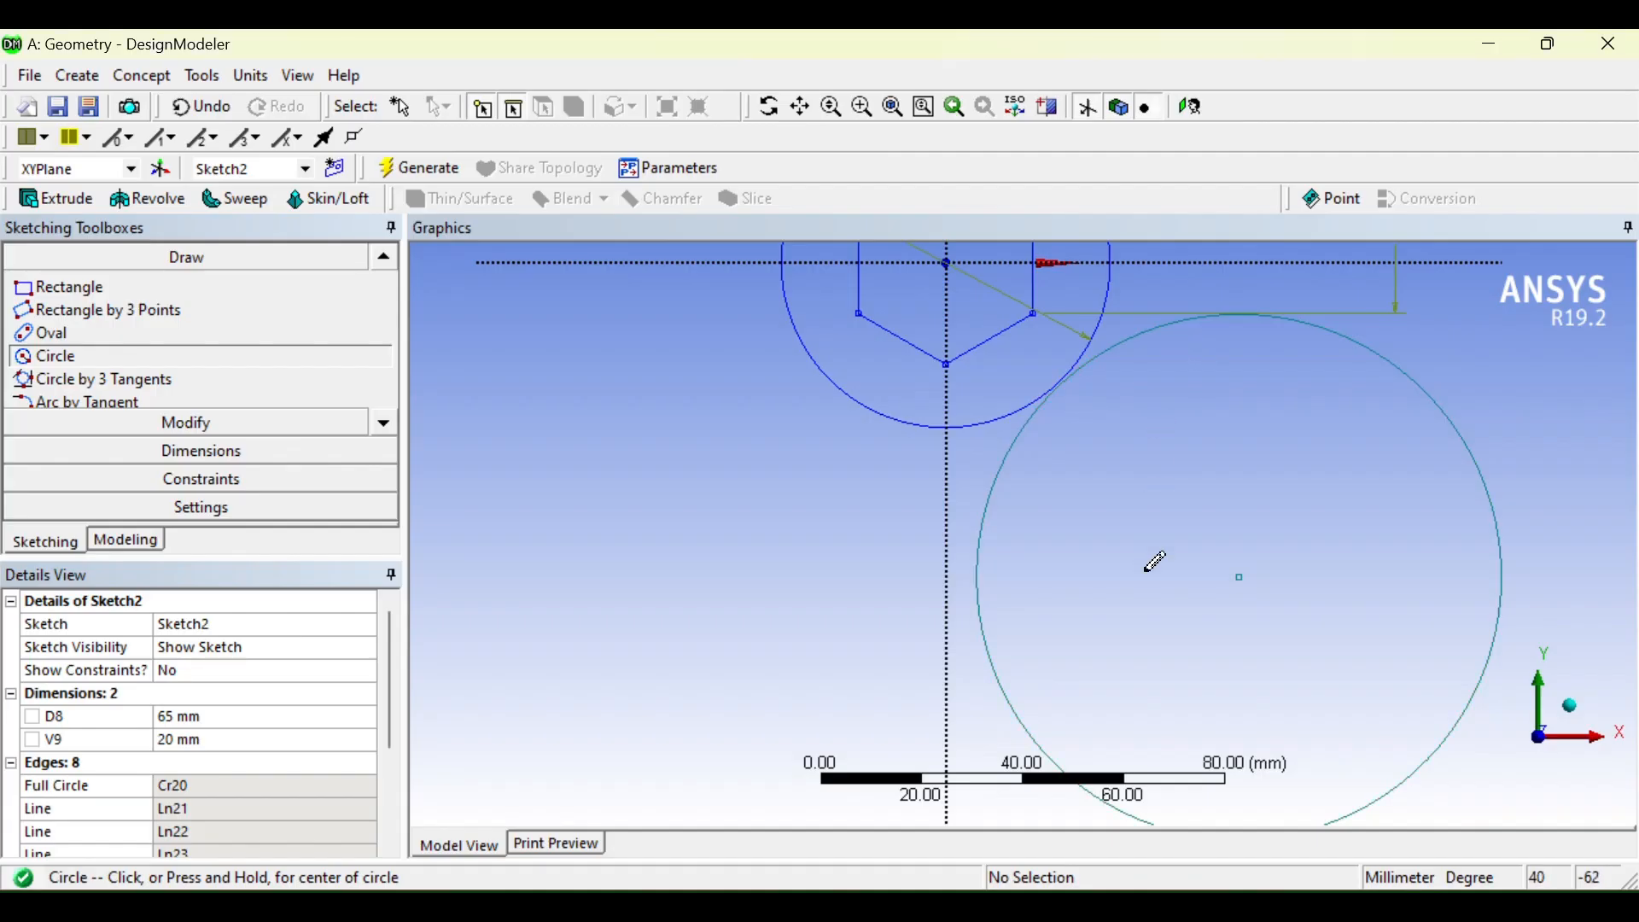
Step: Dimension the new circle's diameter as D10 and set it to 65 mm
click(218, 450)
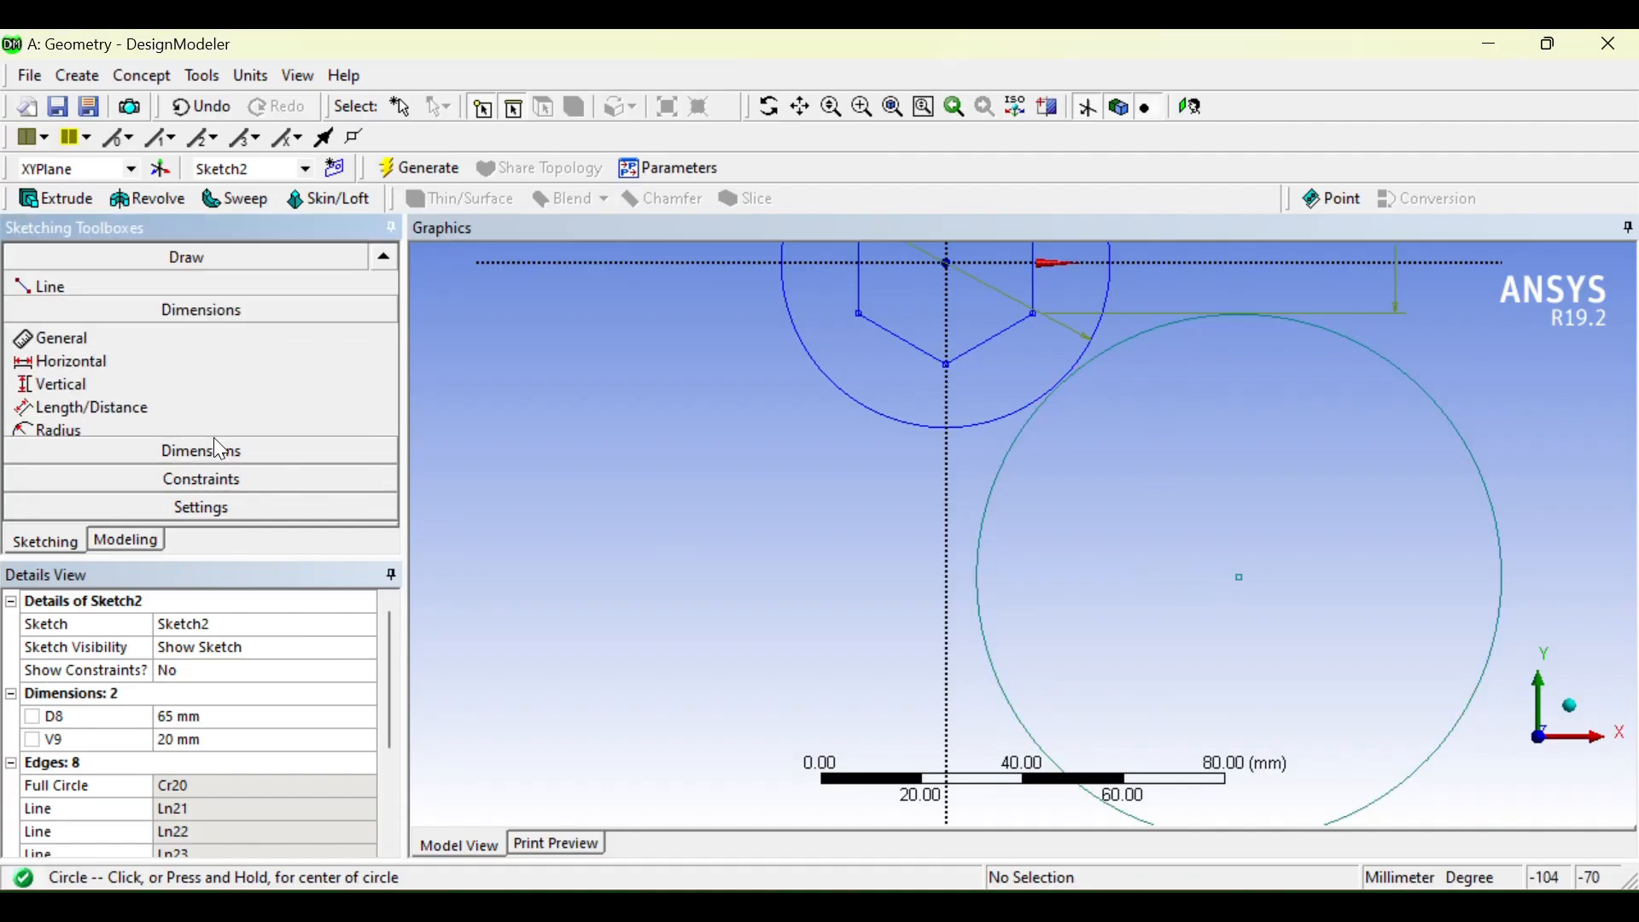
click(1007, 488)
click(476, 537)
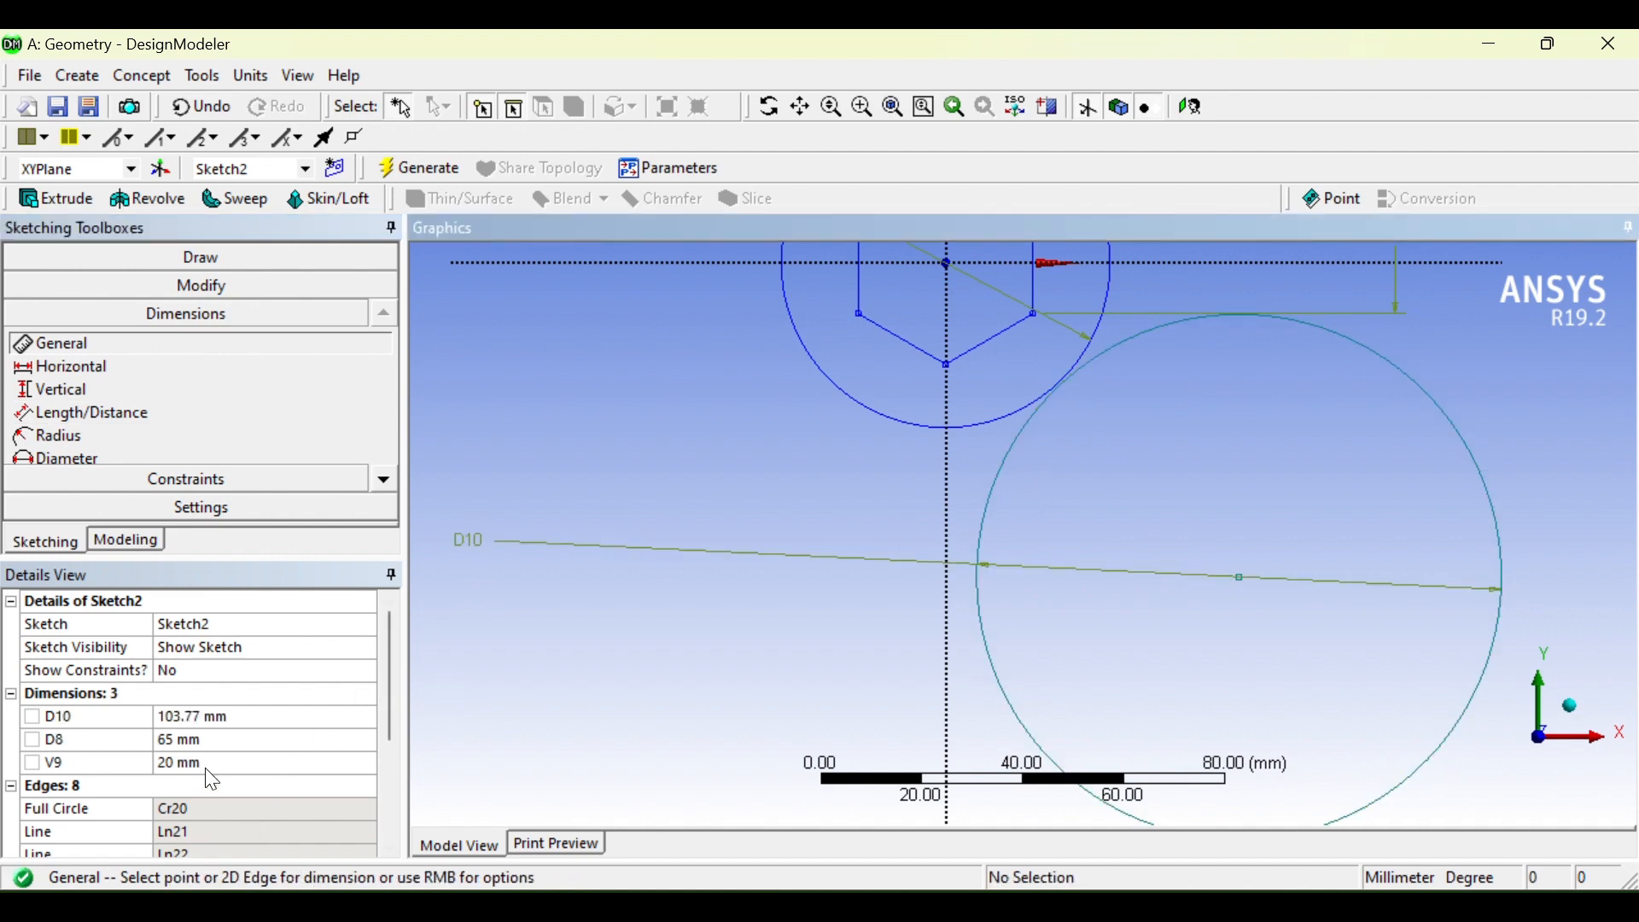
click(205, 716)
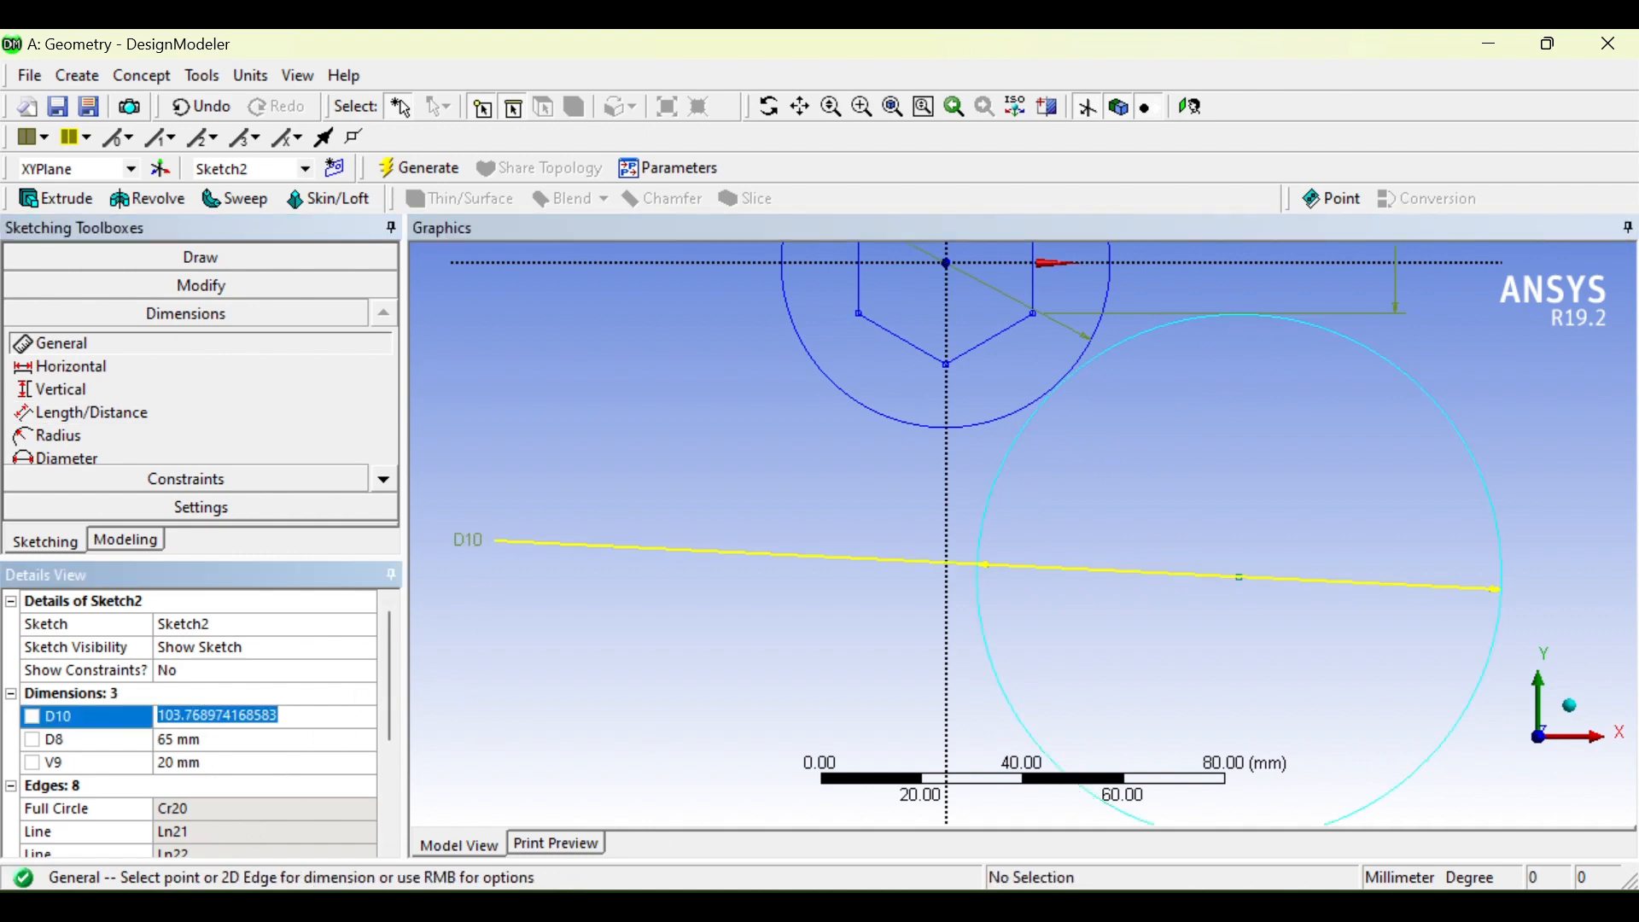
click(1097, 907)
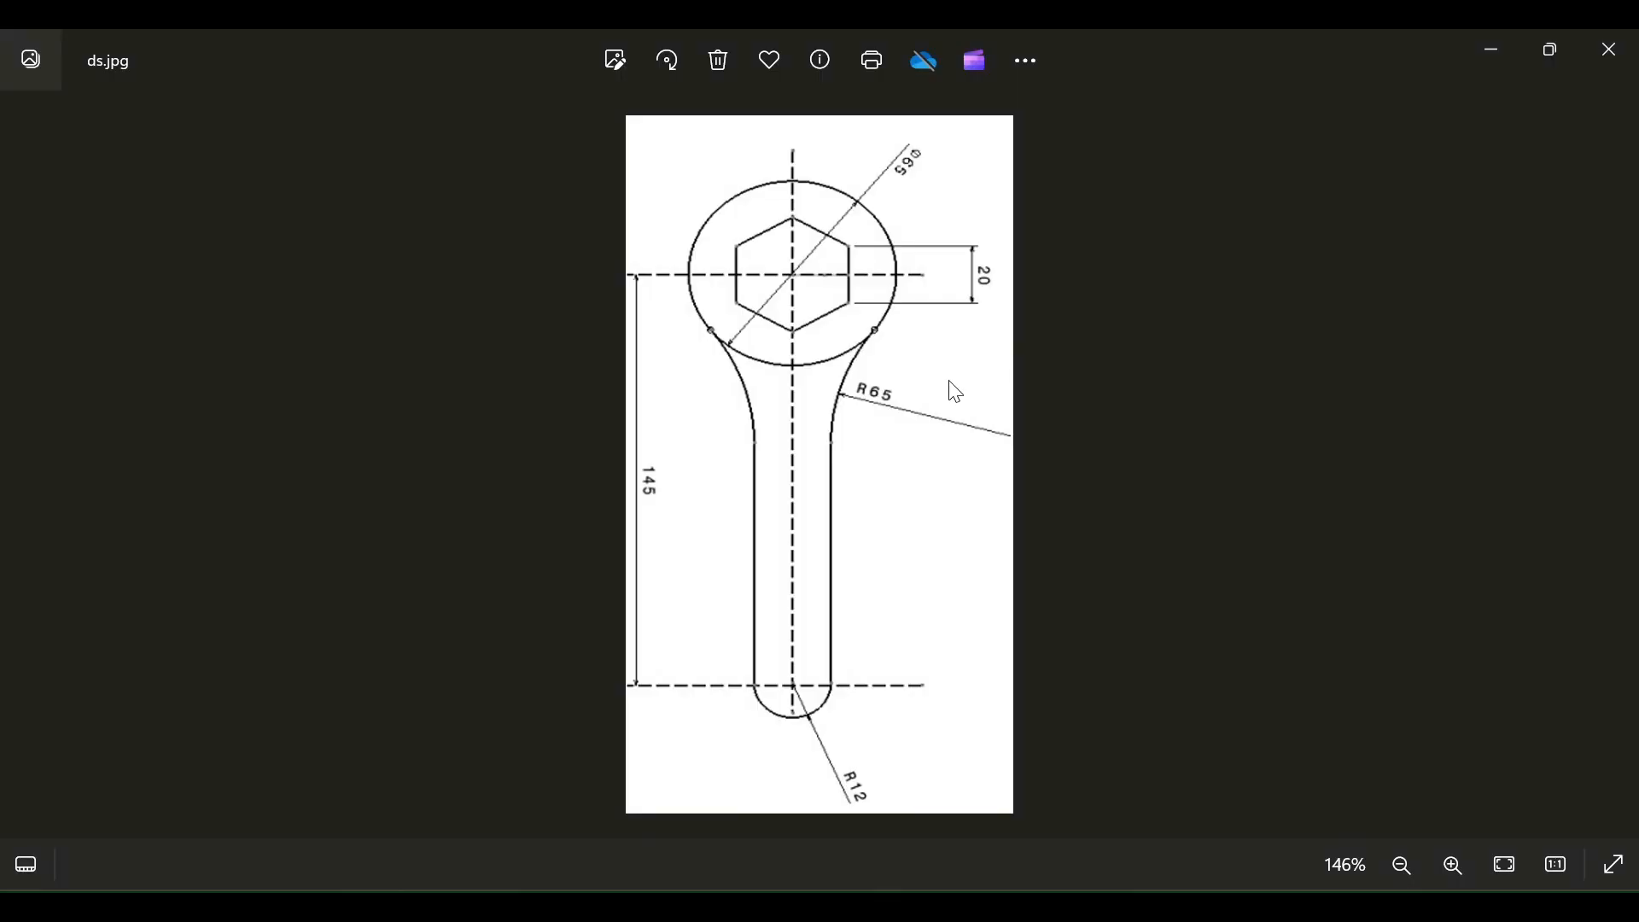
click(1097, 906)
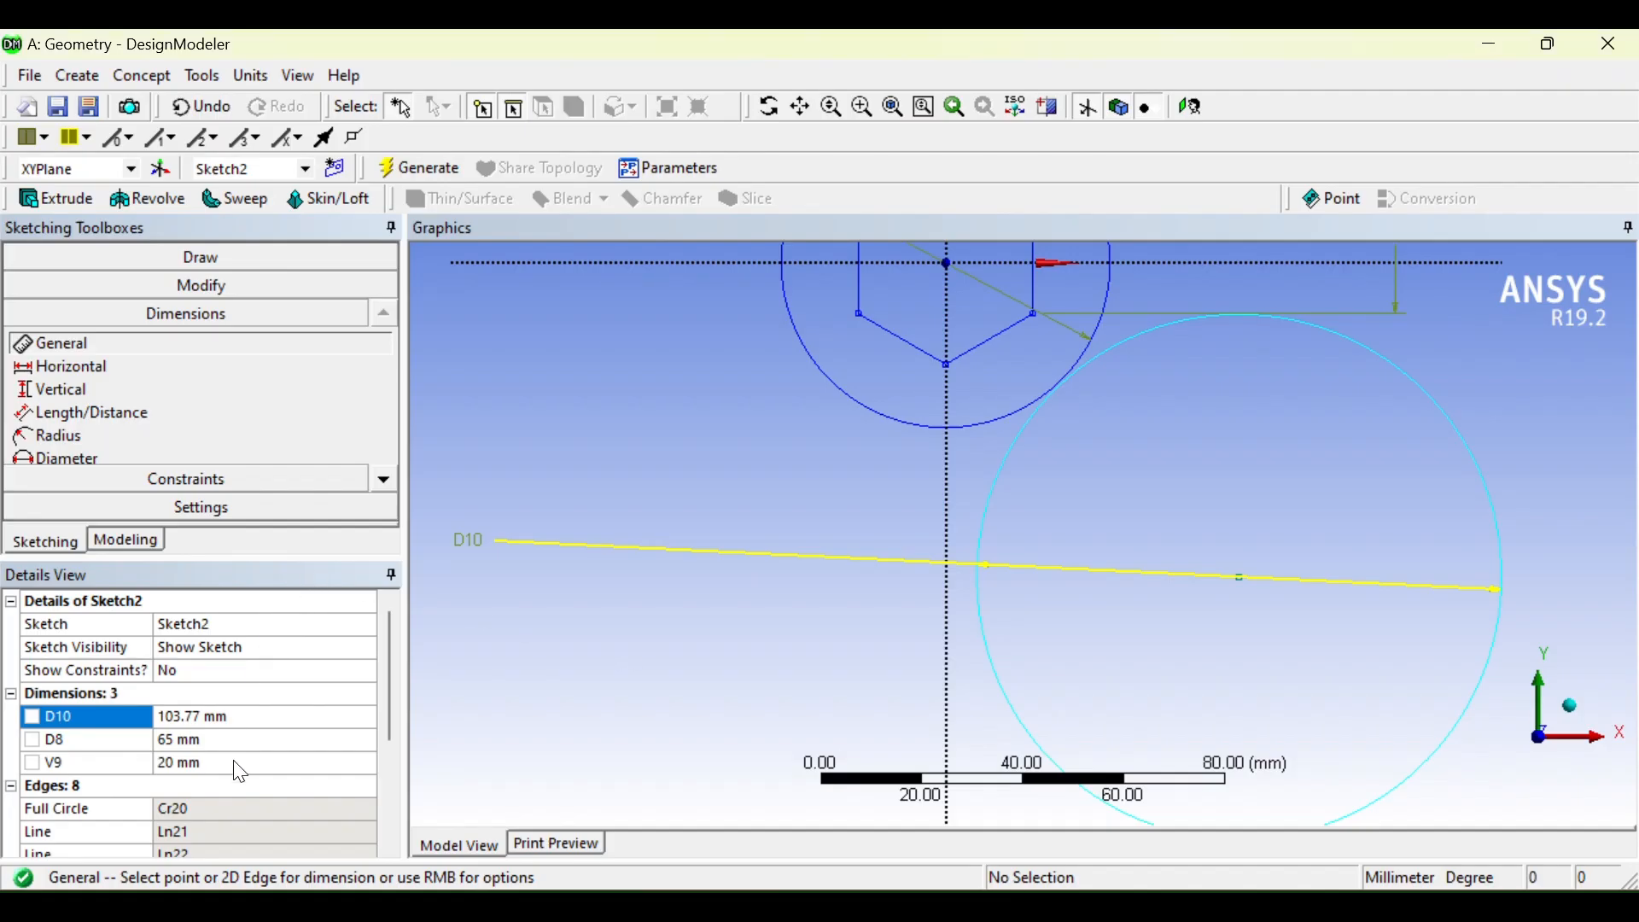
click(218, 715)
text(65)
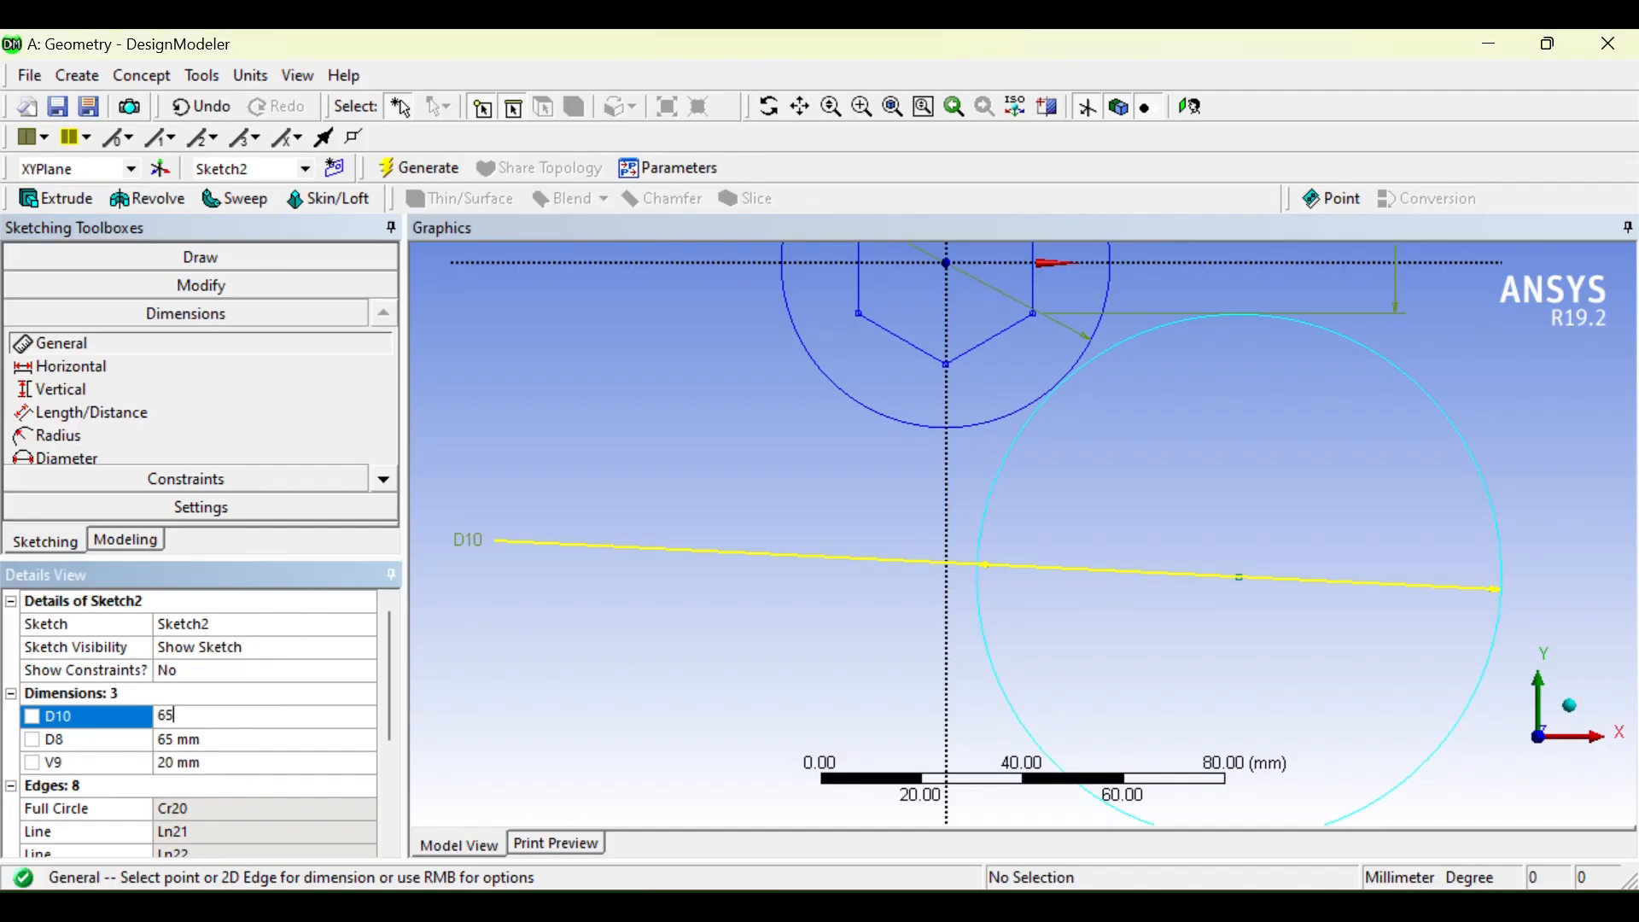
key(Return)
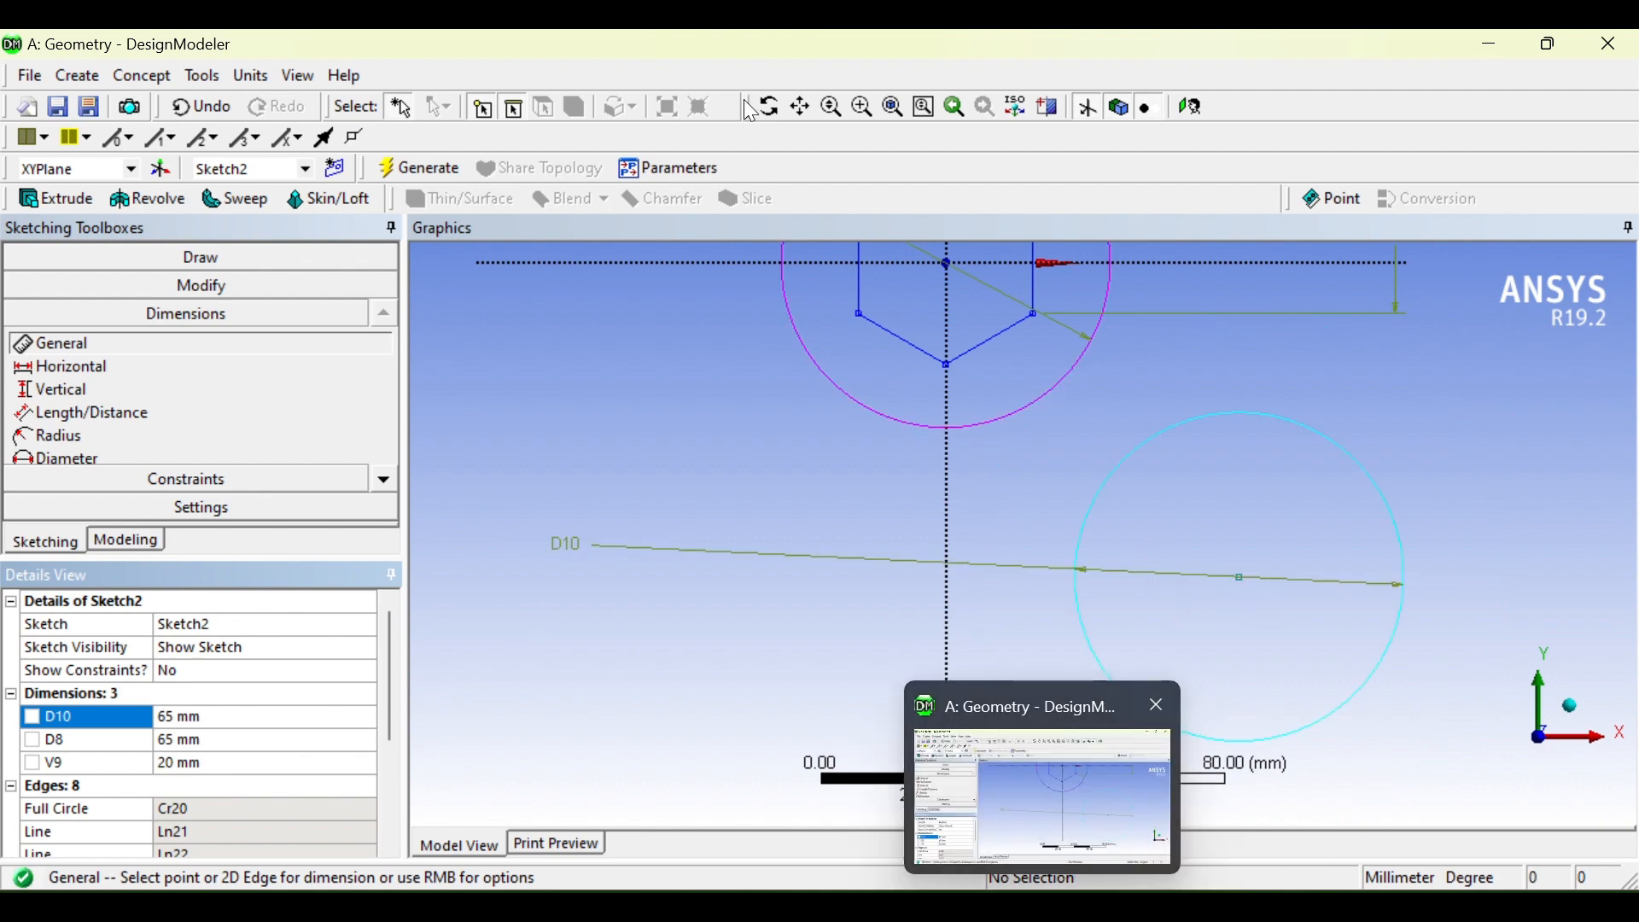
scroll(1018, 607, down, 2)
scroll(1018, 607, up, 2)
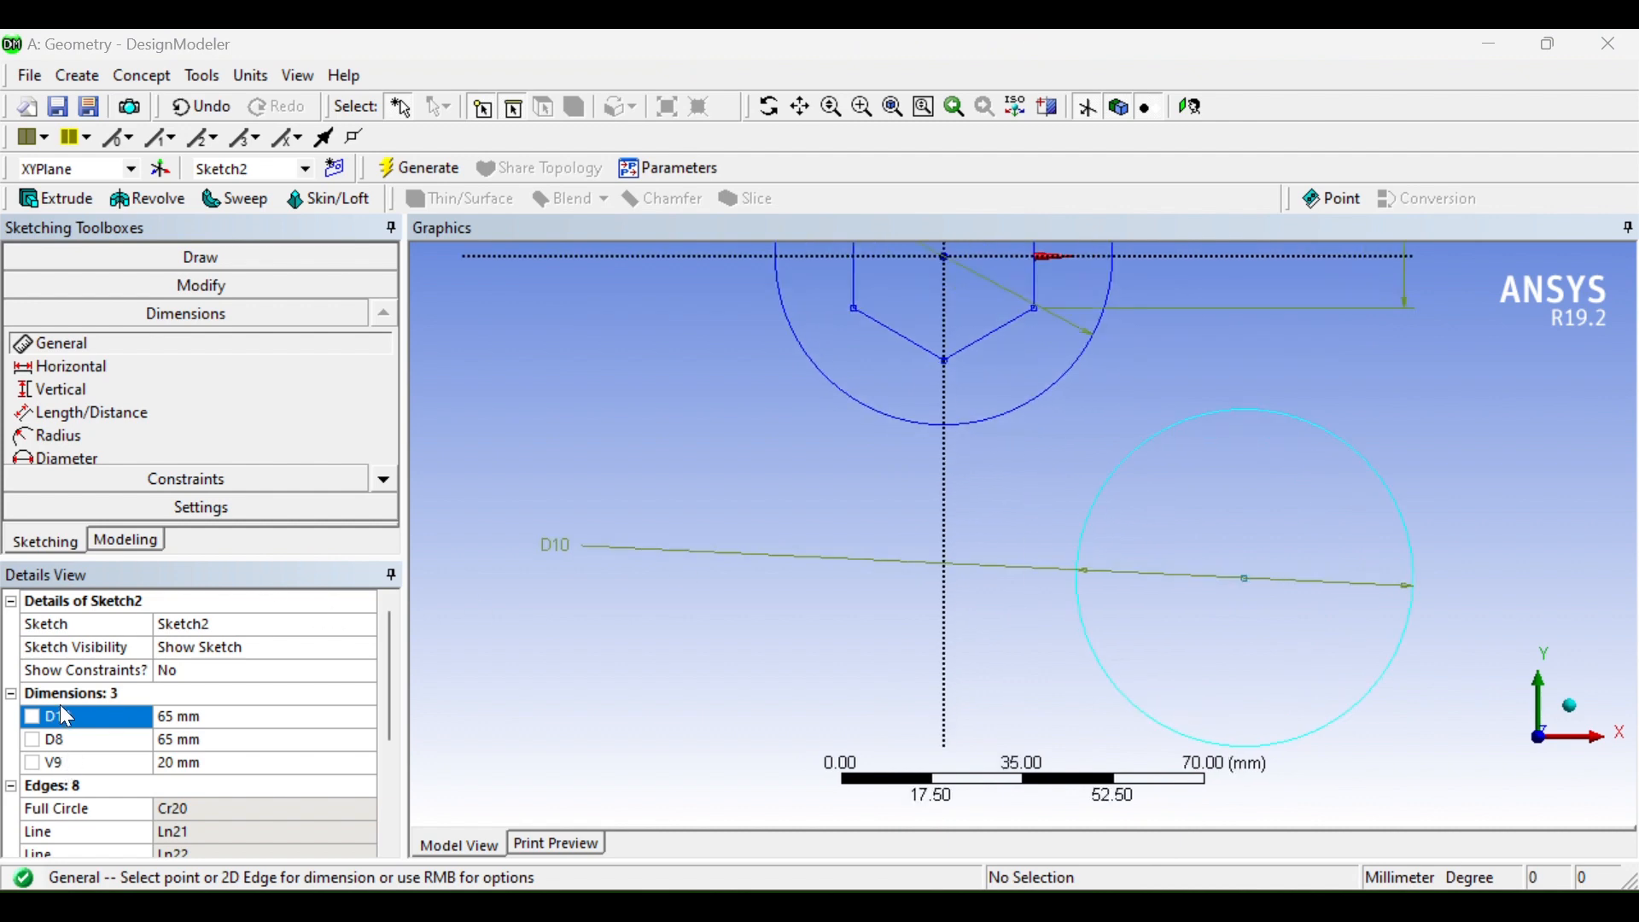
Step: Delete the extra circle through Modify, leaving the head circle and hexagon
click(170, 280)
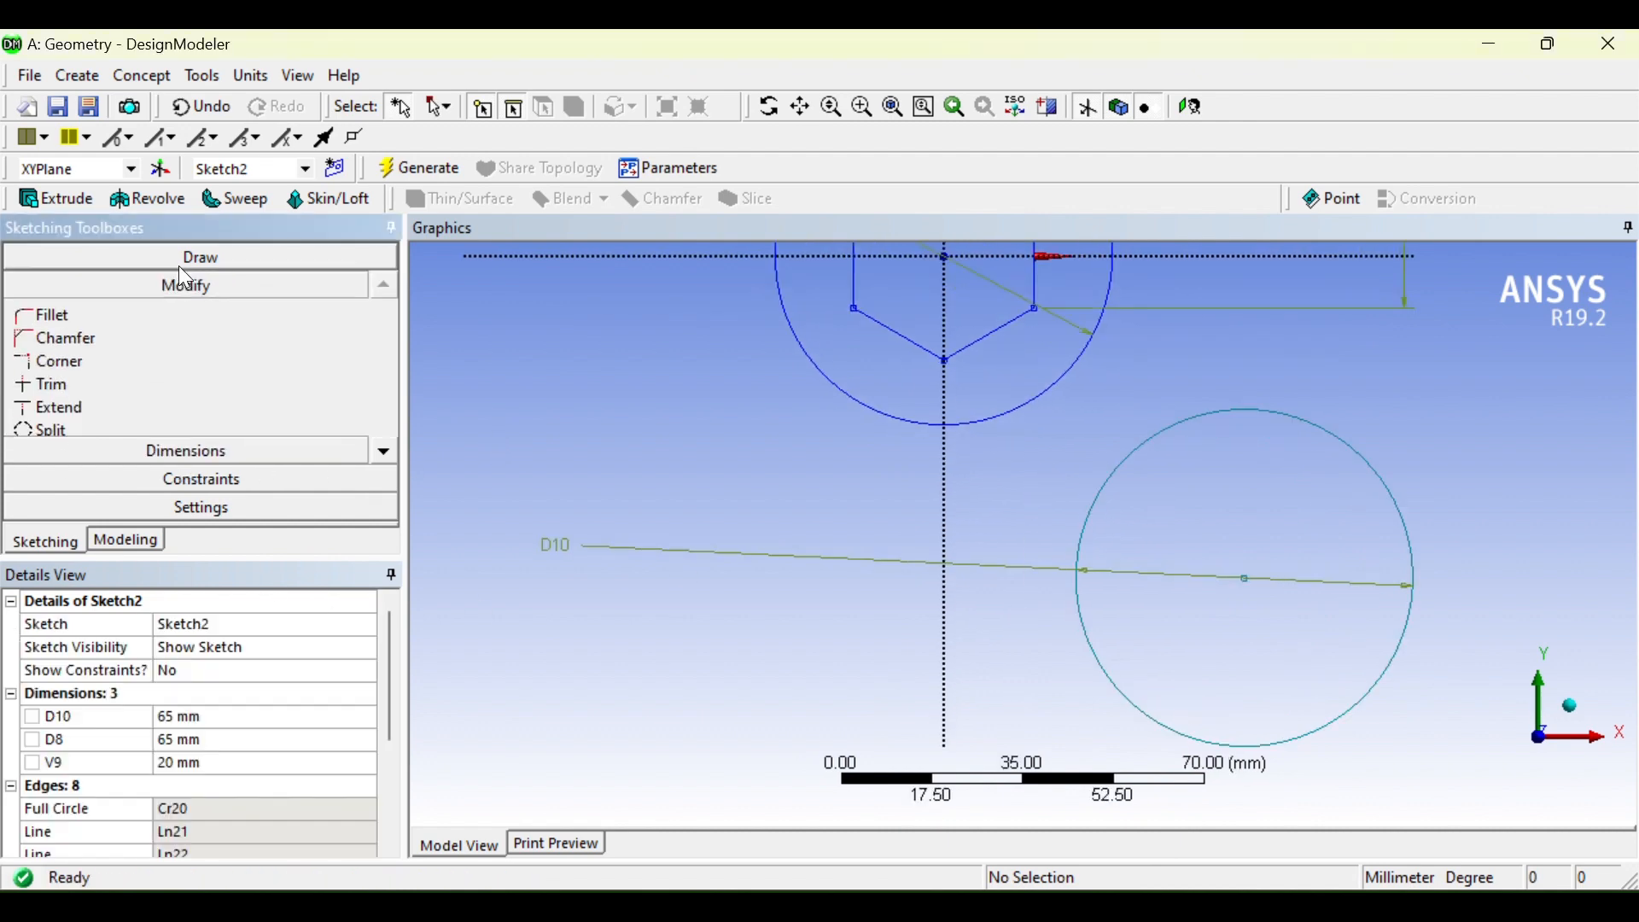
right_click(1119, 464)
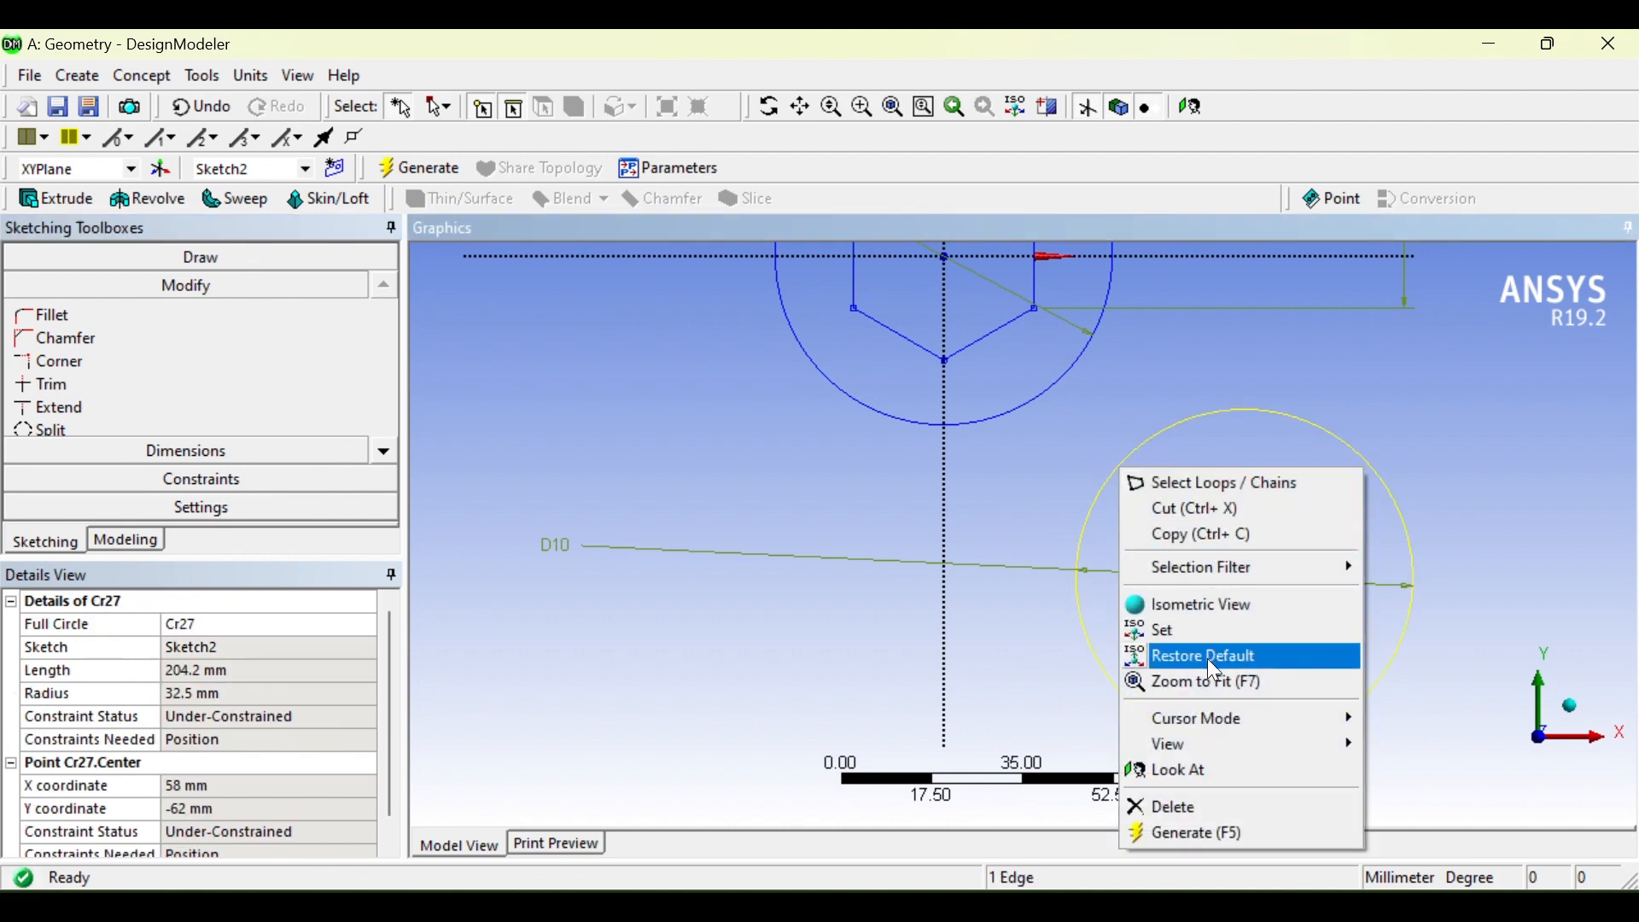
click(1191, 807)
scroll(933, 433, down, 2)
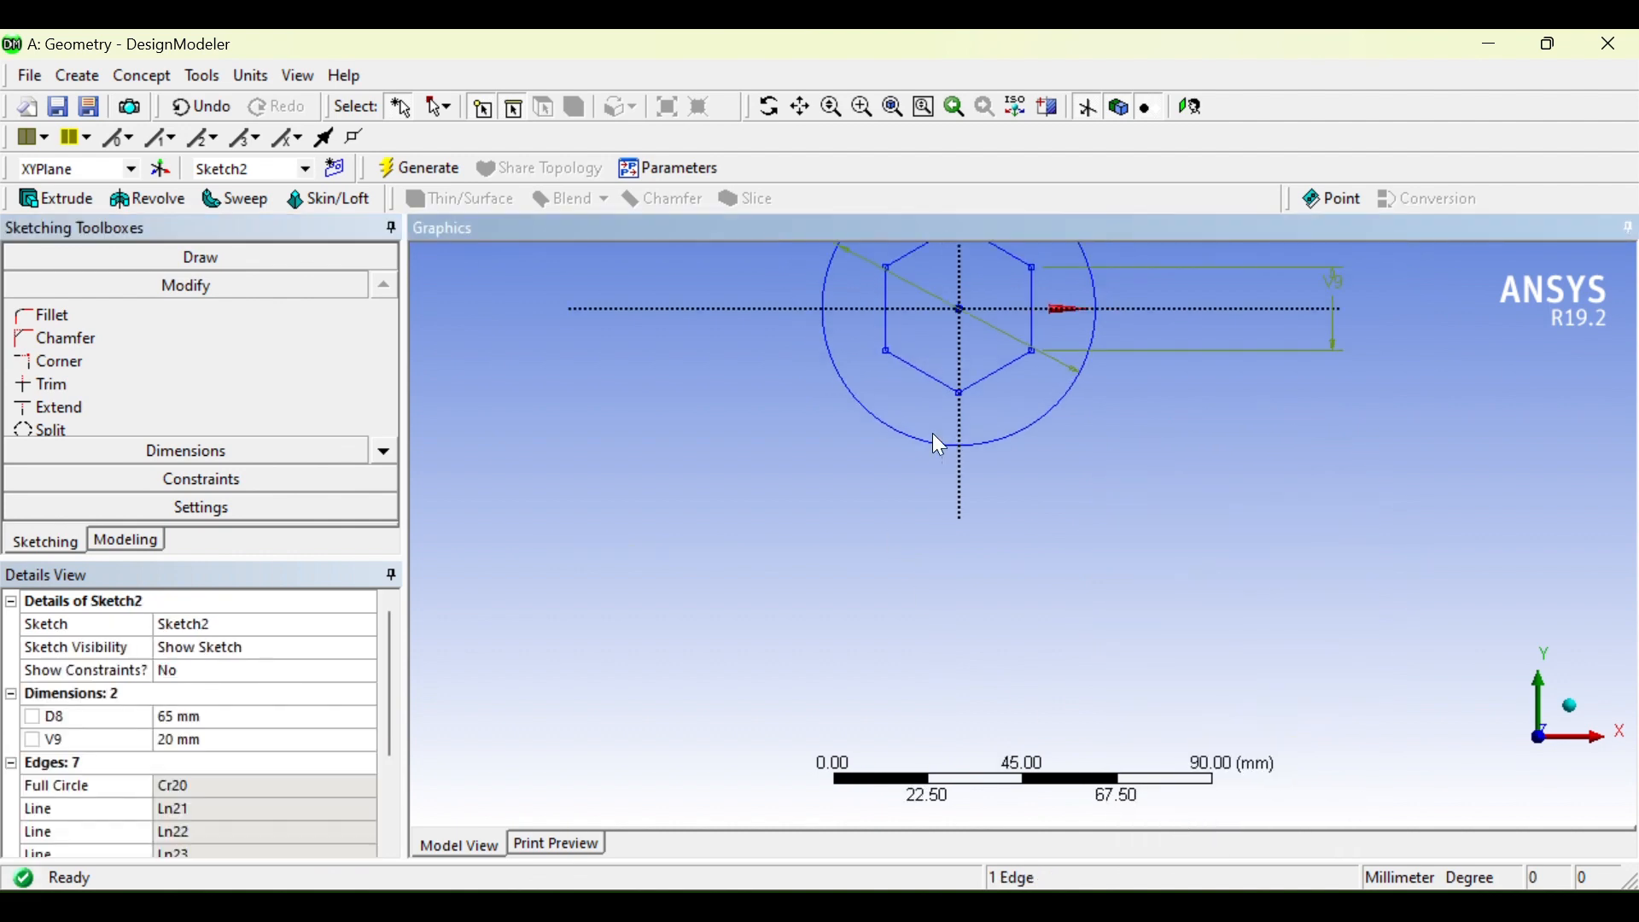
click(988, 906)
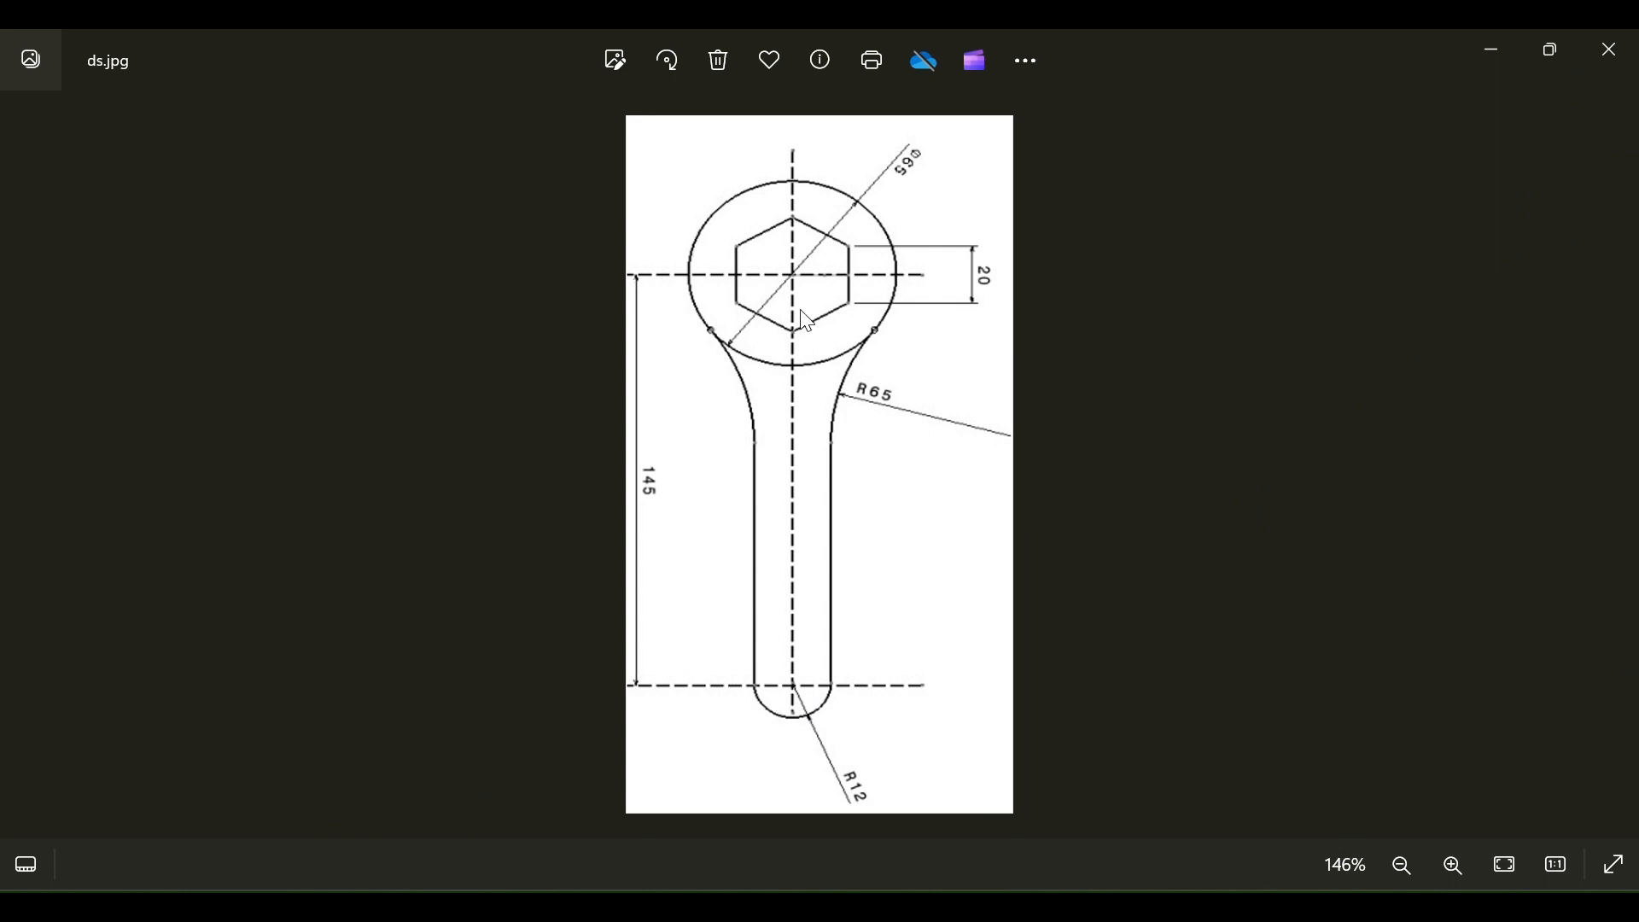
click(973, 905)
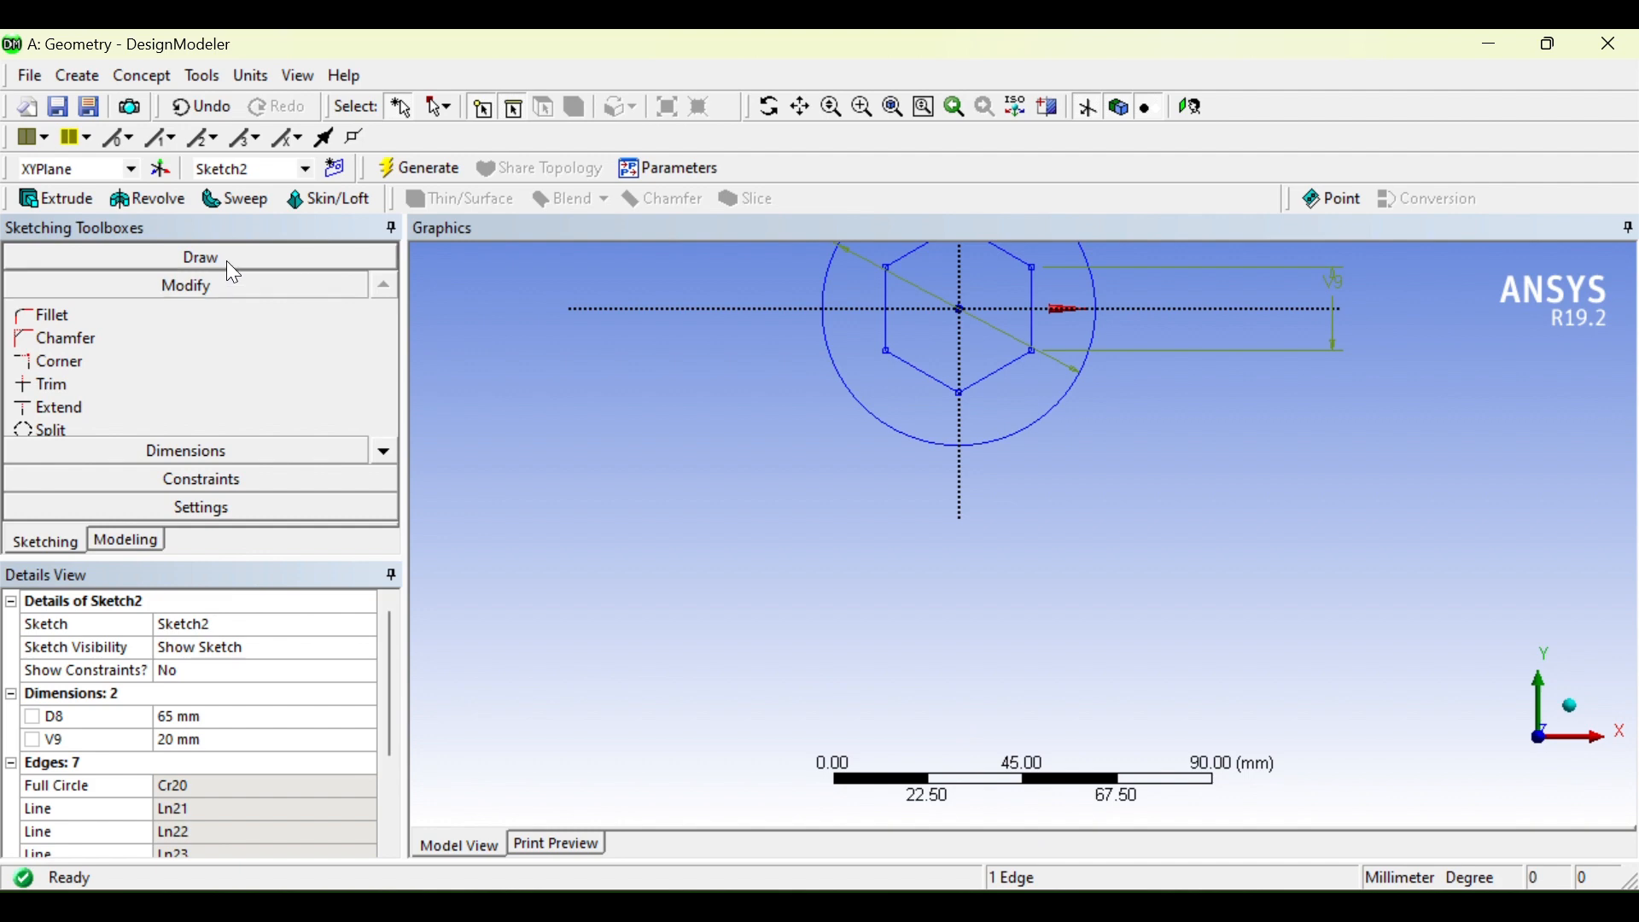
Step: Draw a small circle centred on the vertical axis just below the head circle
click(227, 258)
click(391, 422)
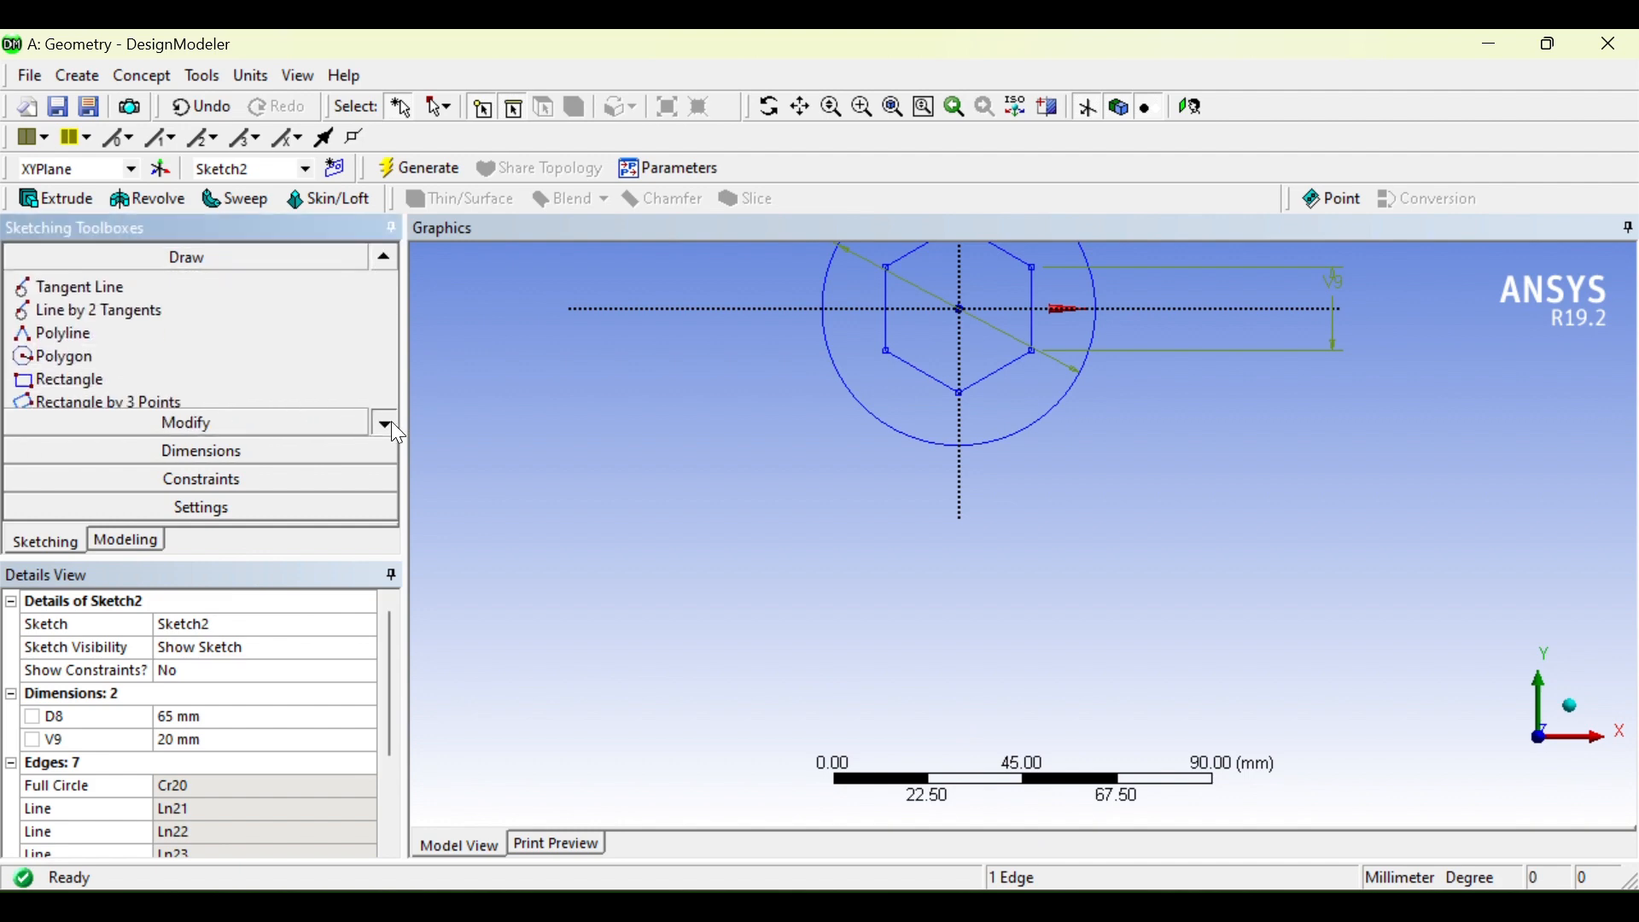
click(391, 422)
click(392, 422)
click(391, 422)
click(391, 421)
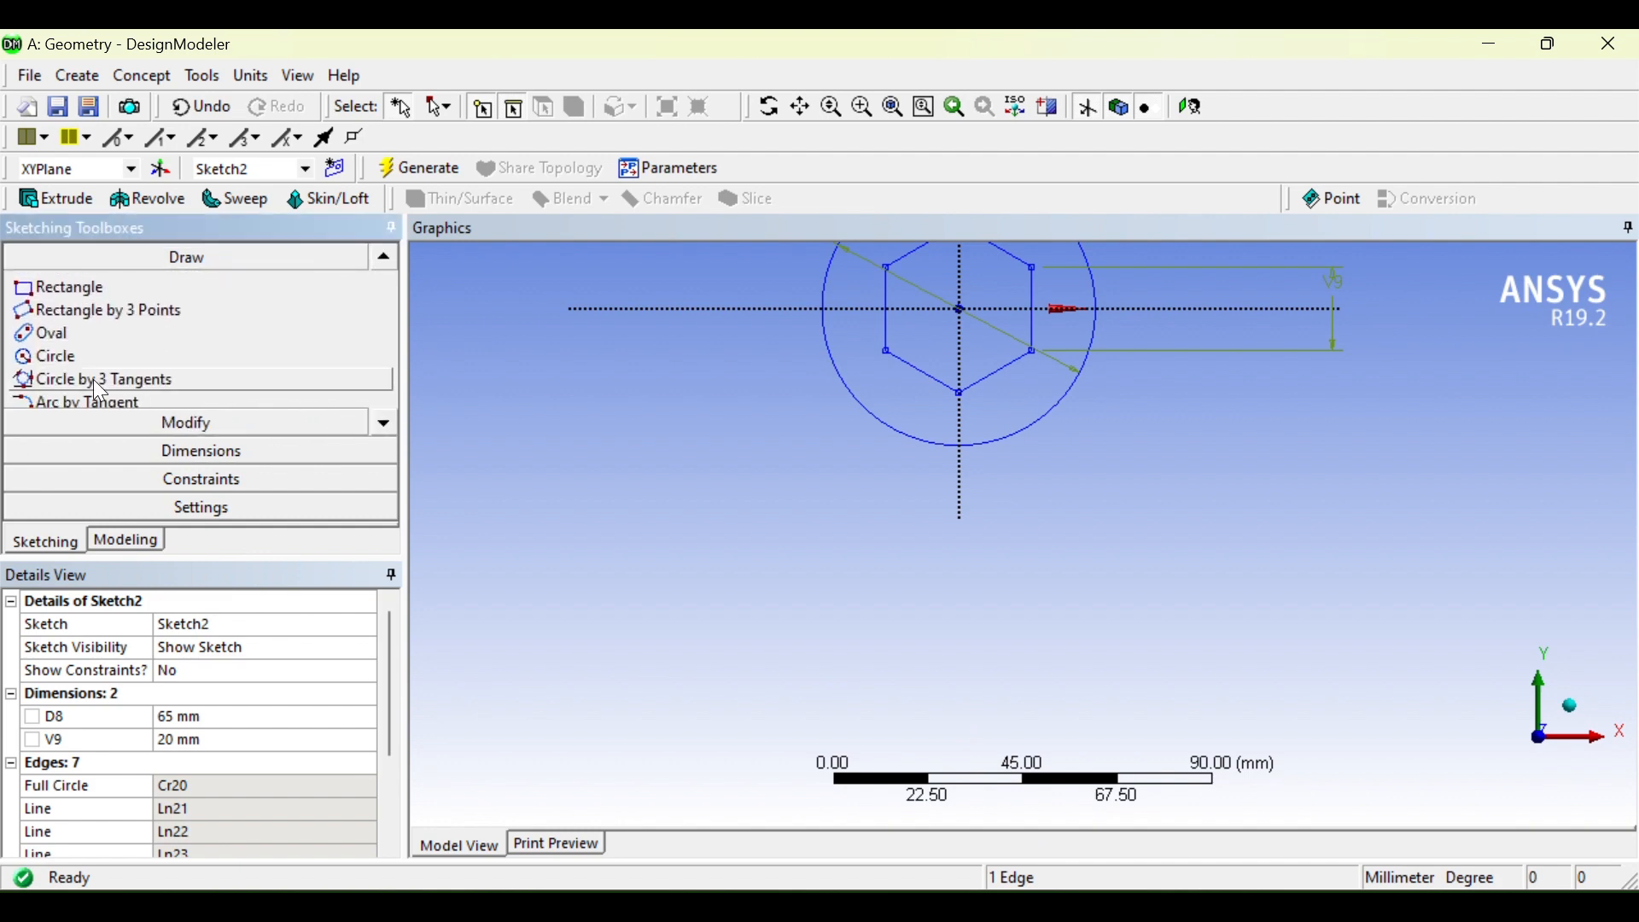
click(51, 356)
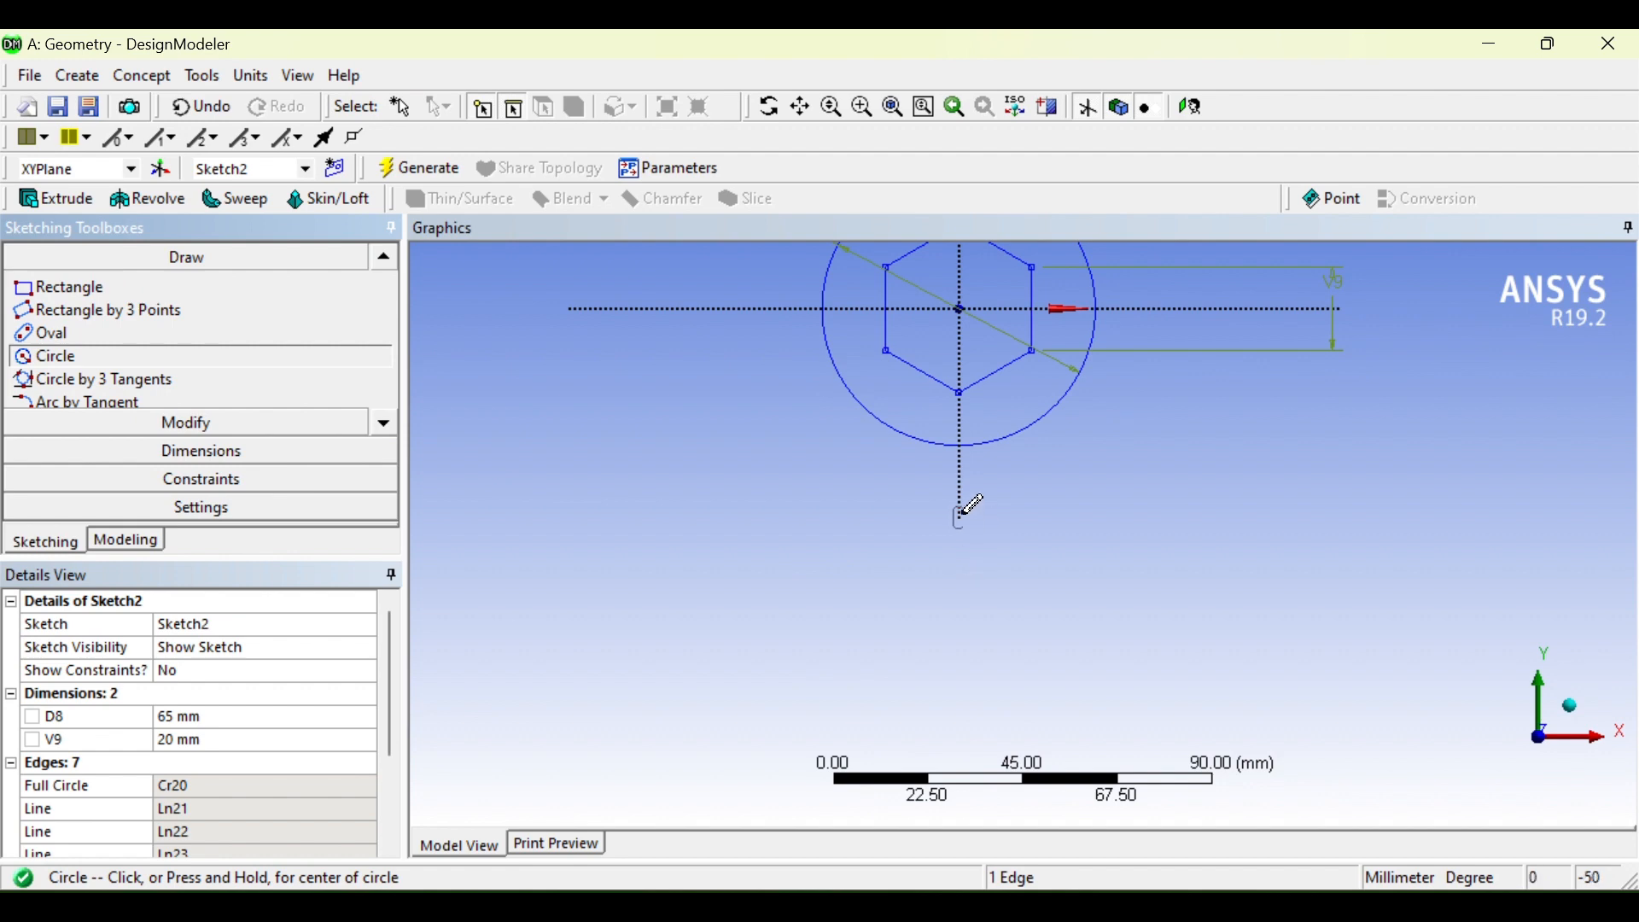
scroll(971, 509, up, 1)
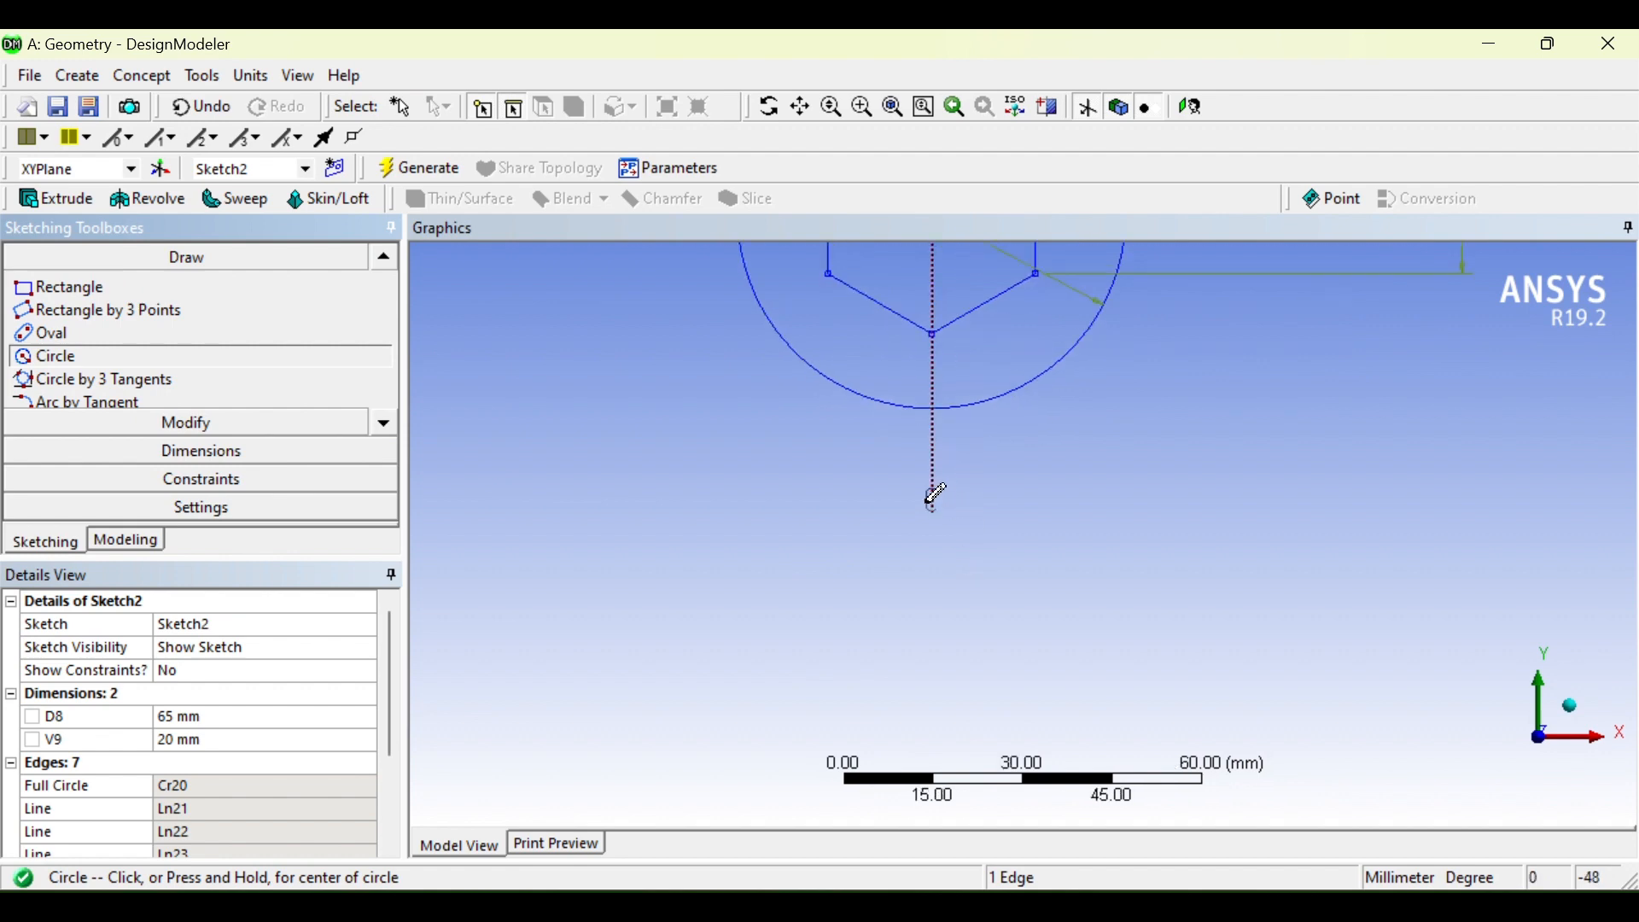
click(934, 502)
click(936, 557)
scroll(978, 618, up, 1)
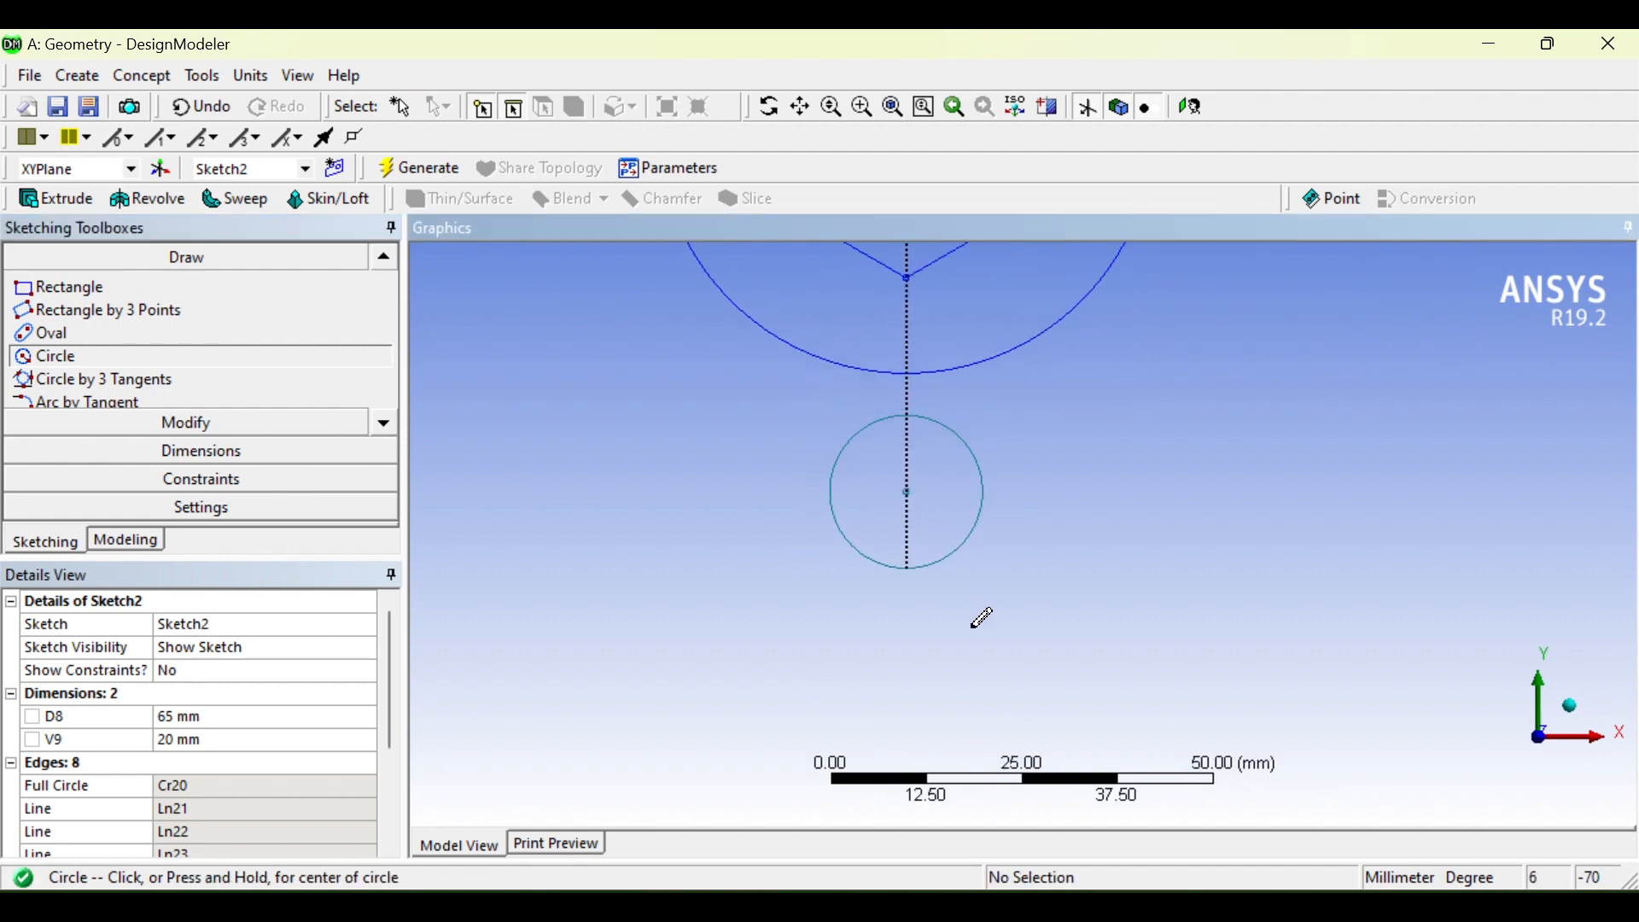
scroll(970, 598, down, 4)
click(285, 453)
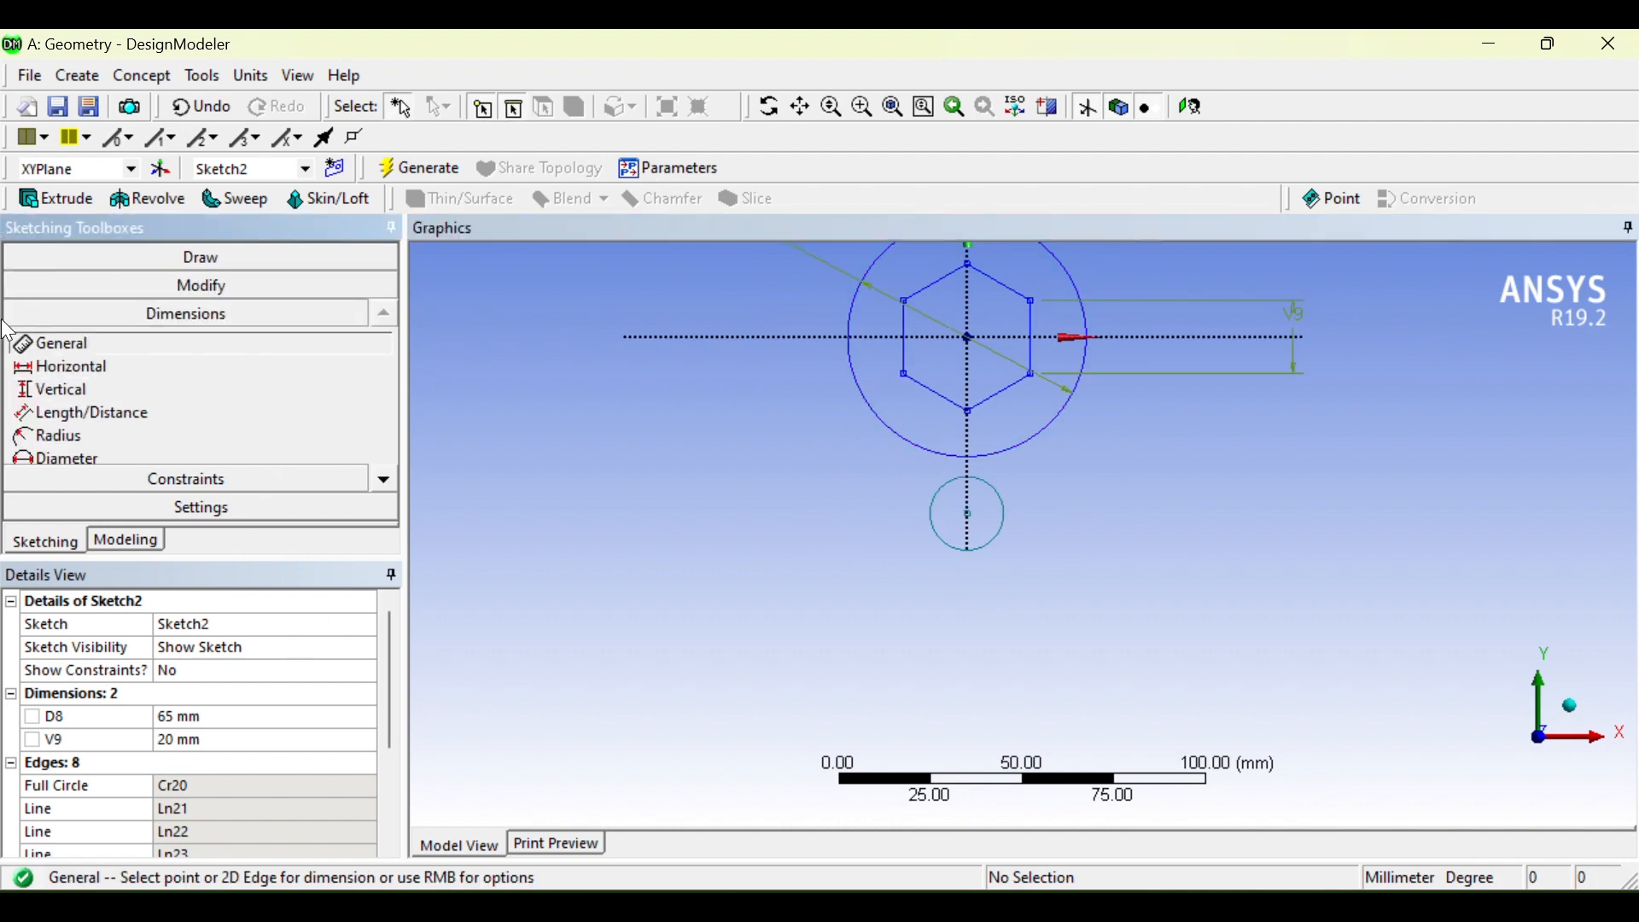
Step: Add distance L11 from the horizontal axis to the small circle and set it to 145 mm
click(91, 417)
click(807, 338)
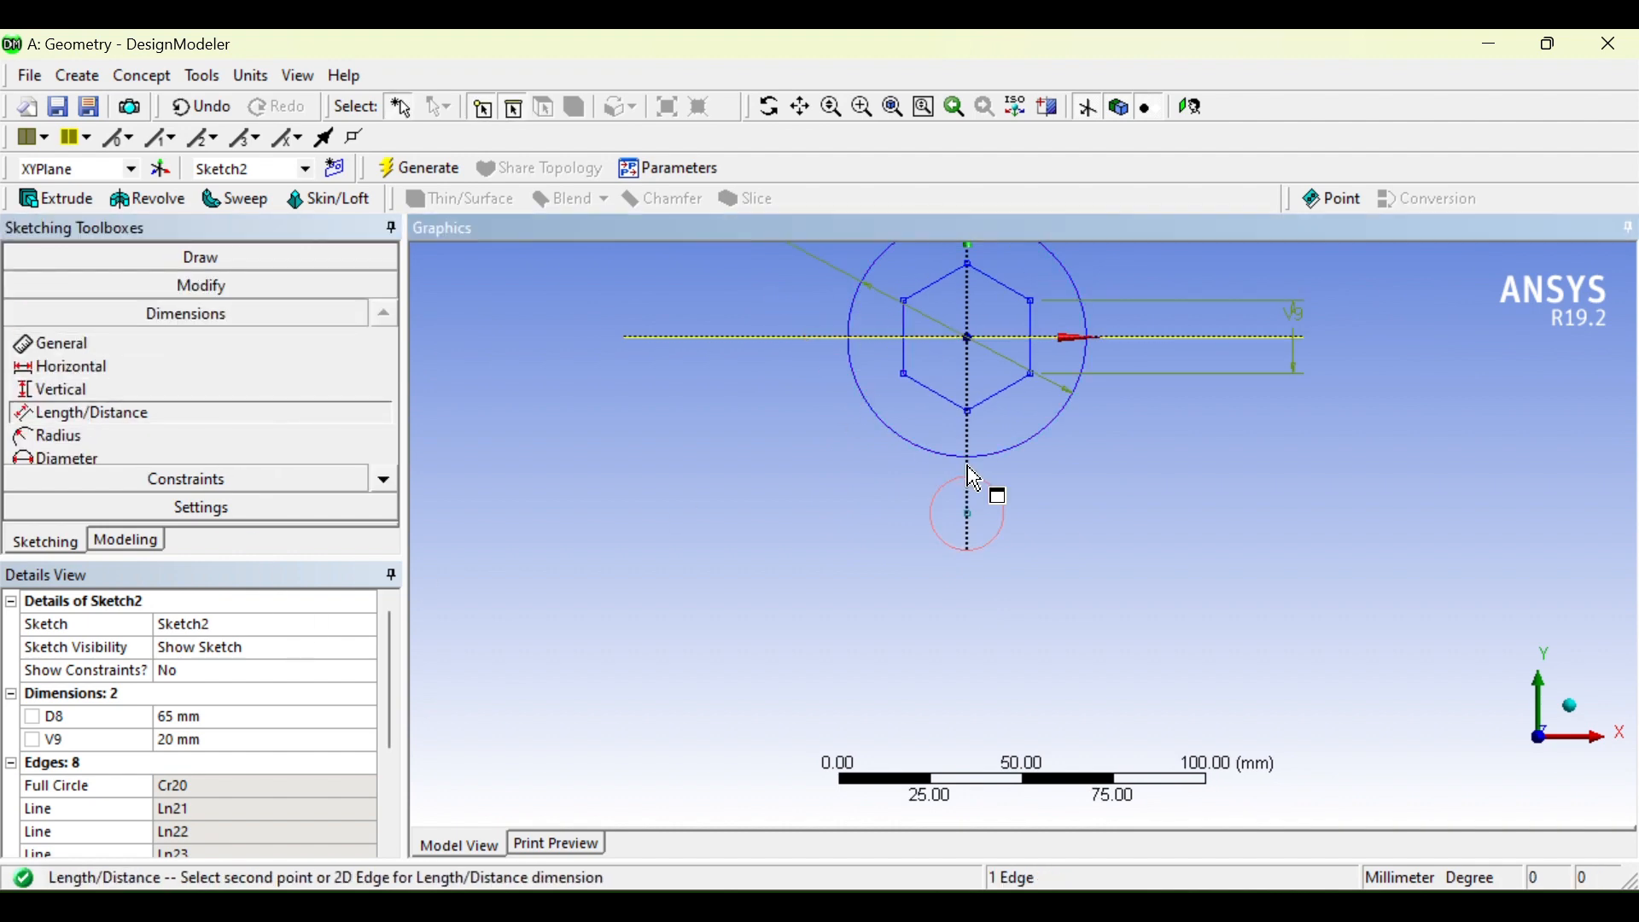
click(991, 534)
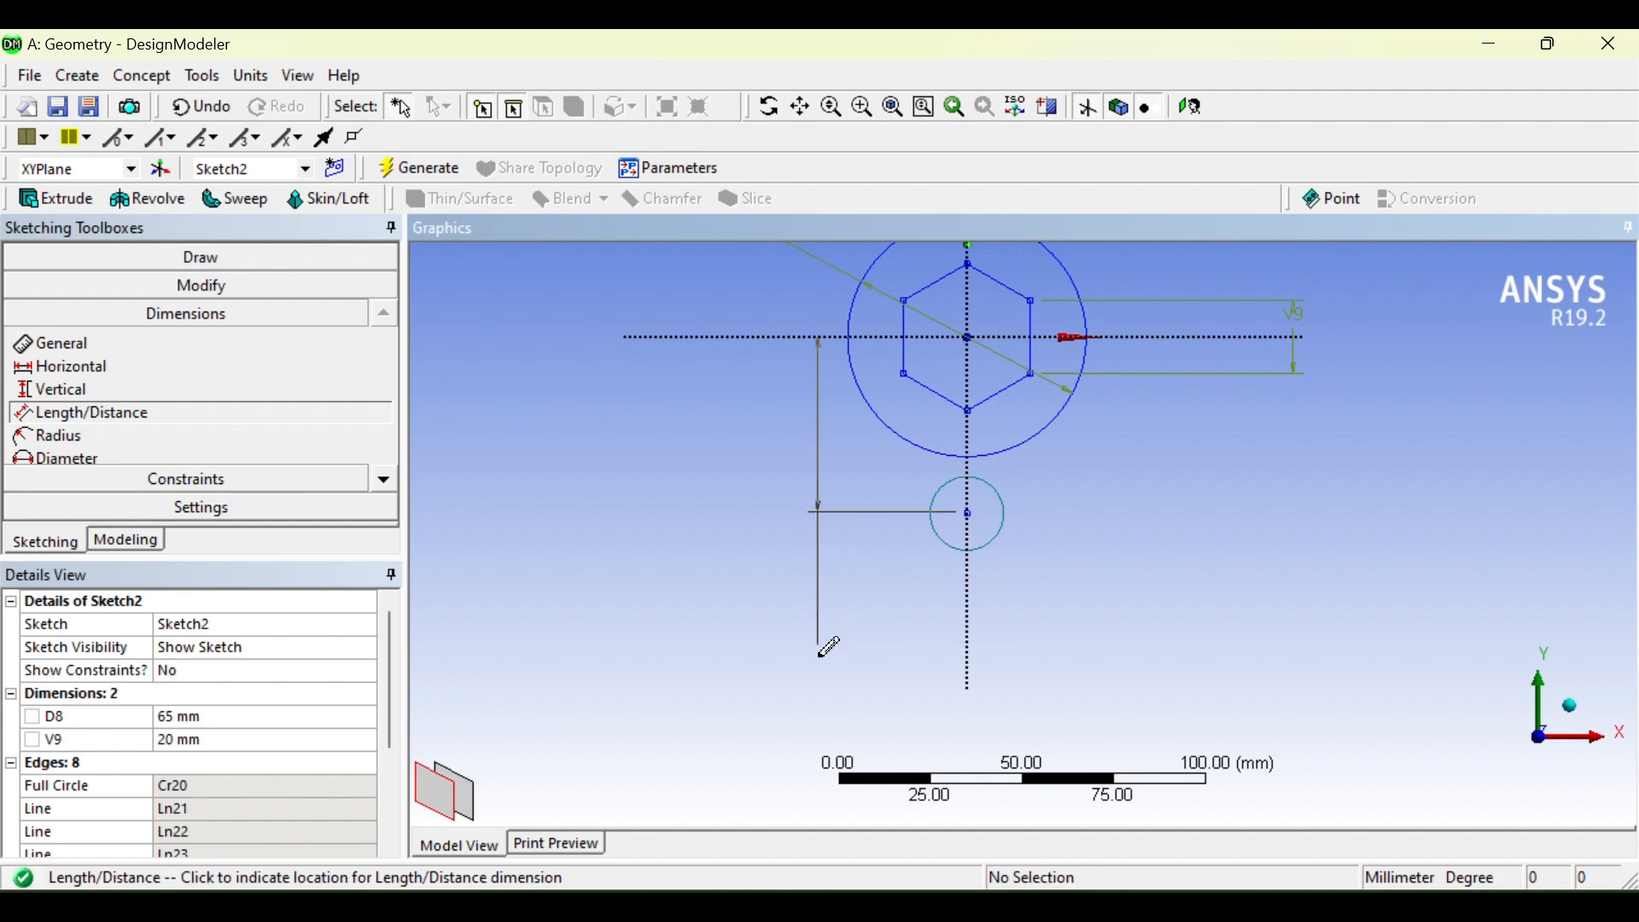
click(640, 654)
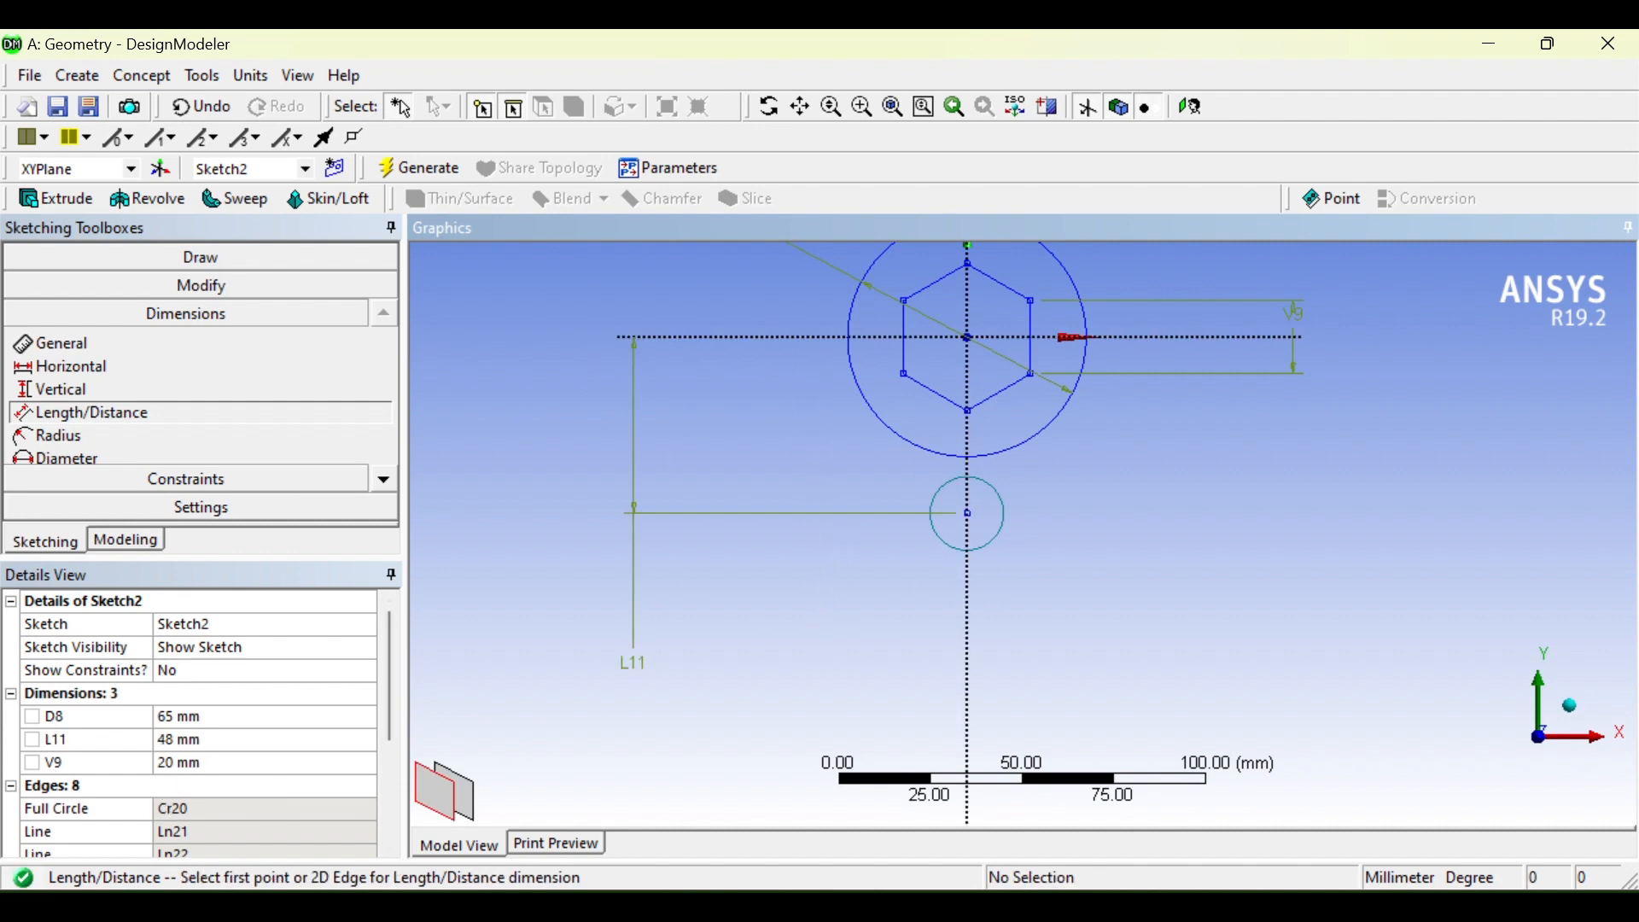
click(982, 906)
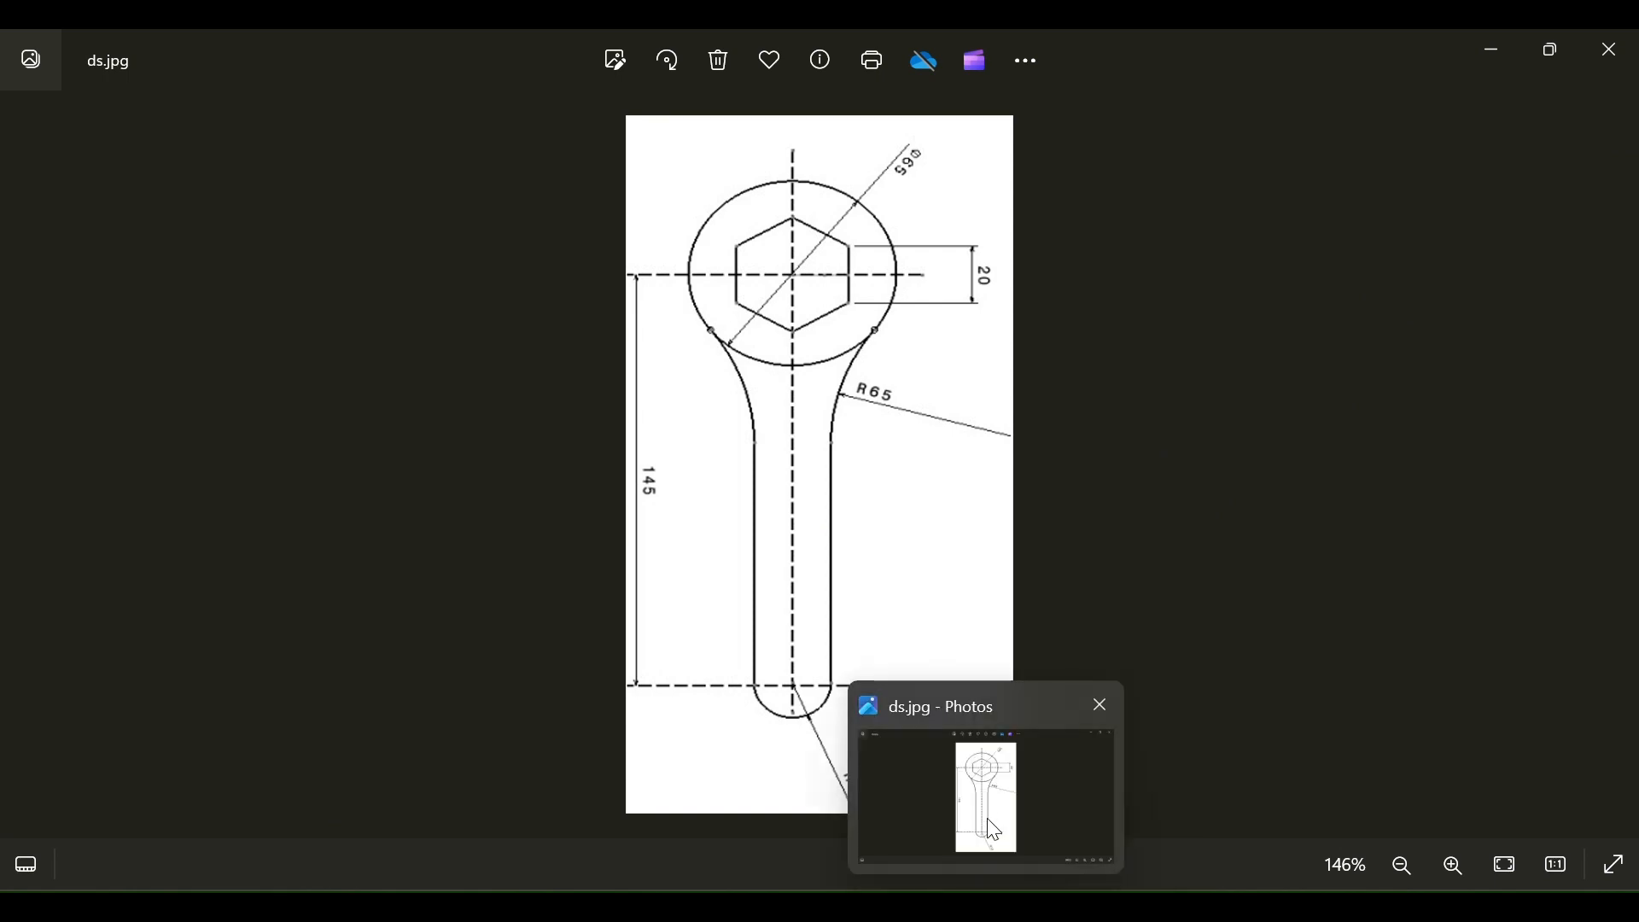
click(987, 907)
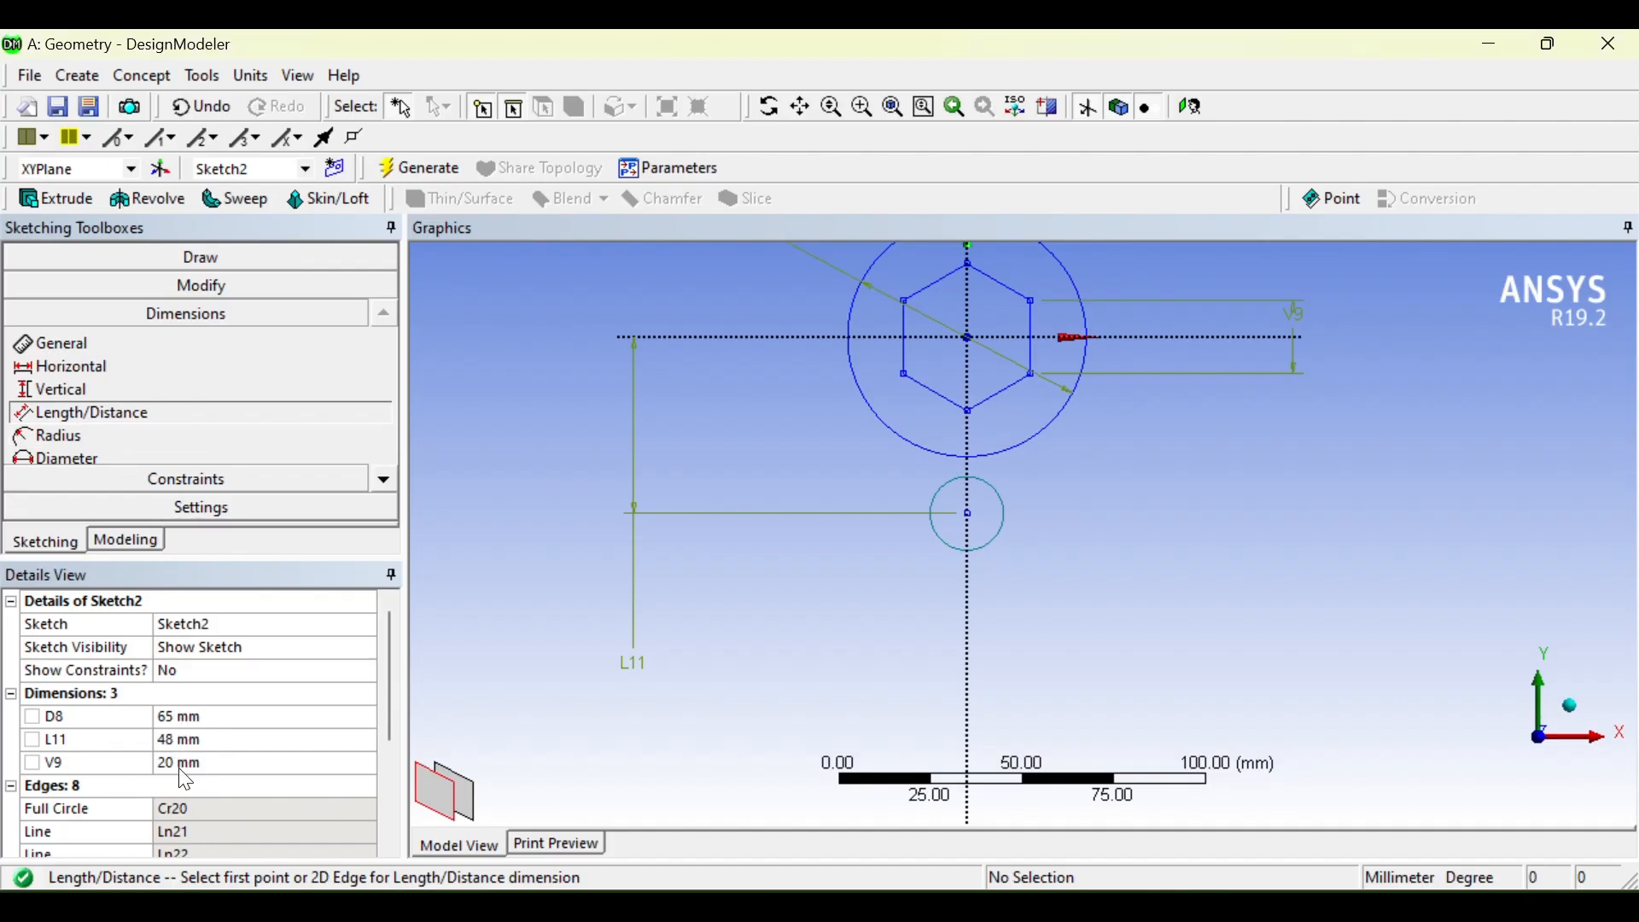
click(207, 762)
click(206, 739)
text(1)
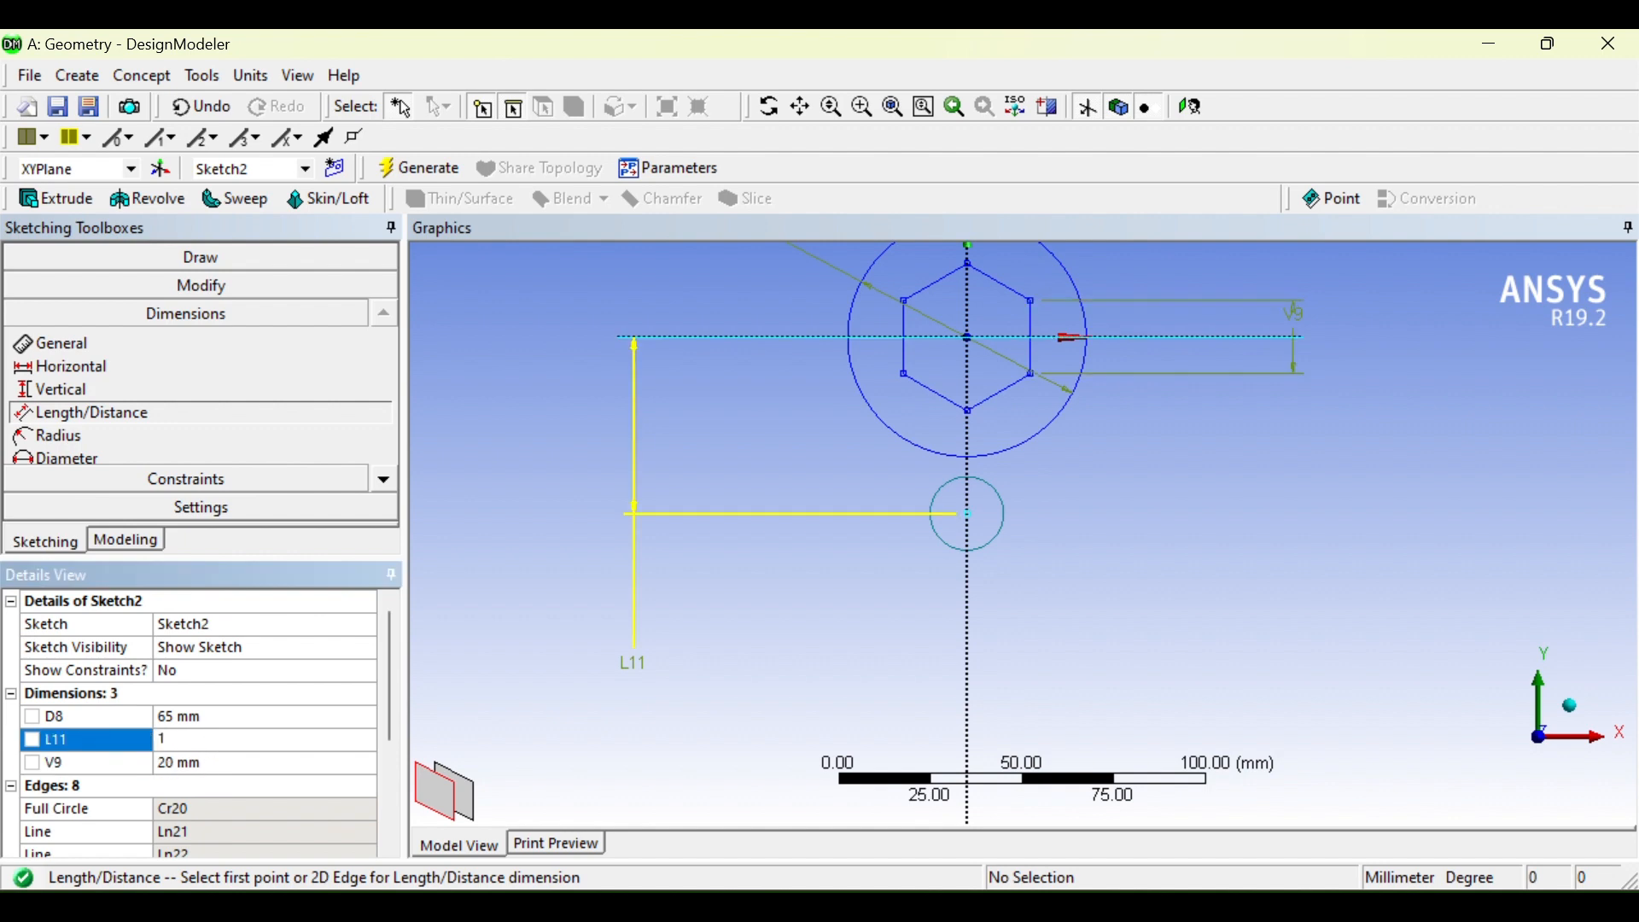
text(45)
key(Return)
scroll(642, 683, down, 2)
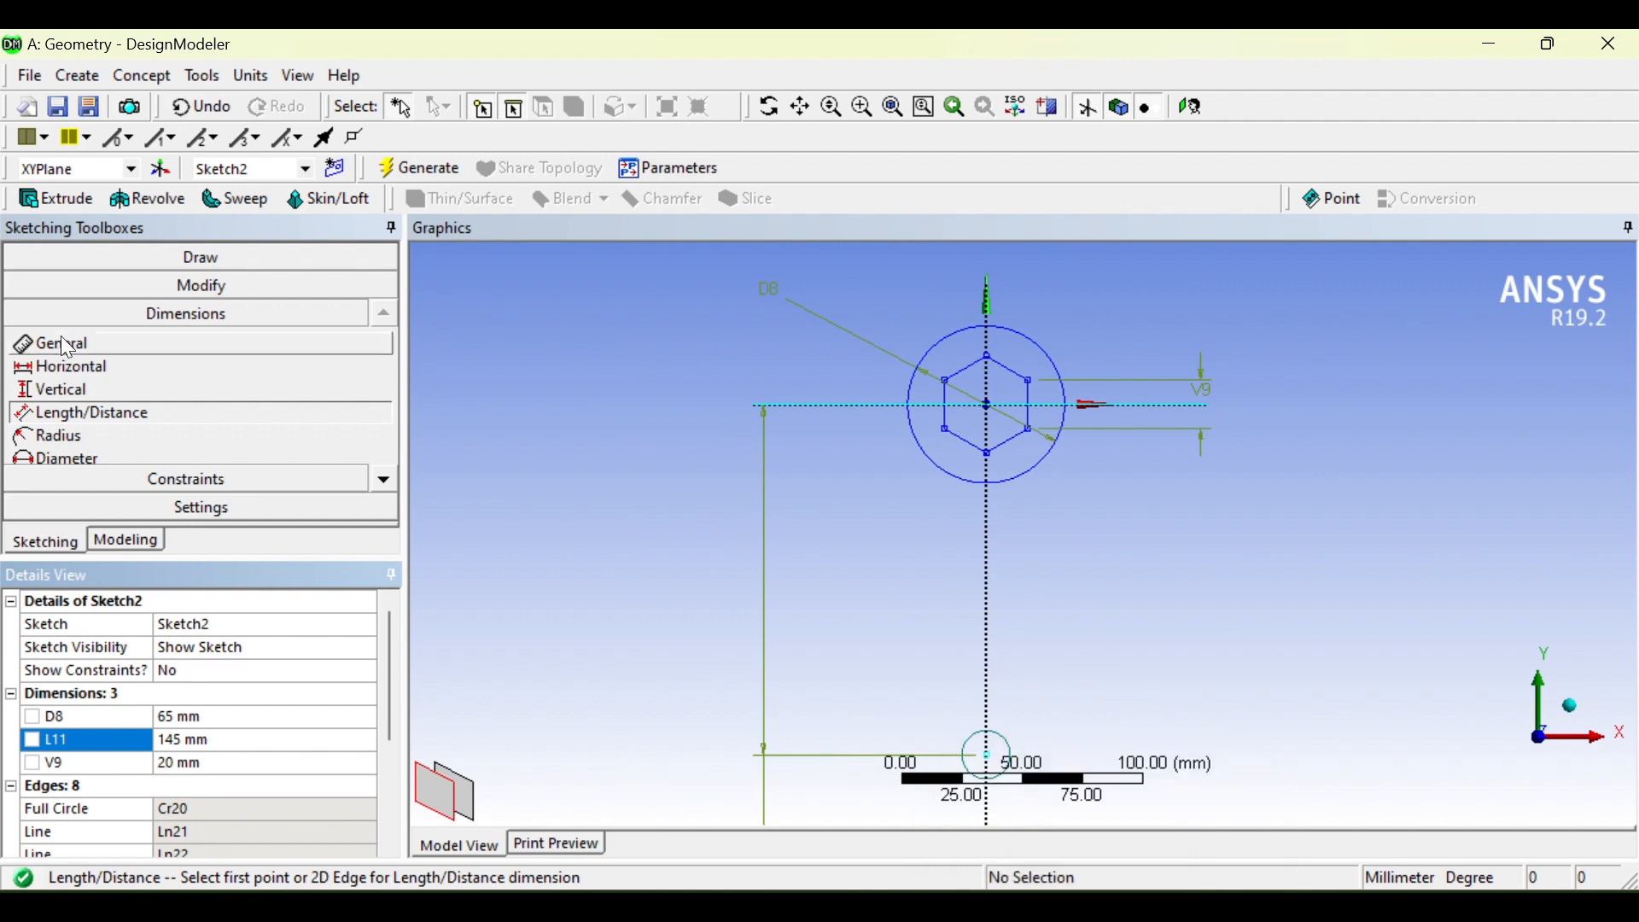
Step: Dimension the small end circle's radius as R12 and set it to 12 mm
click(101, 435)
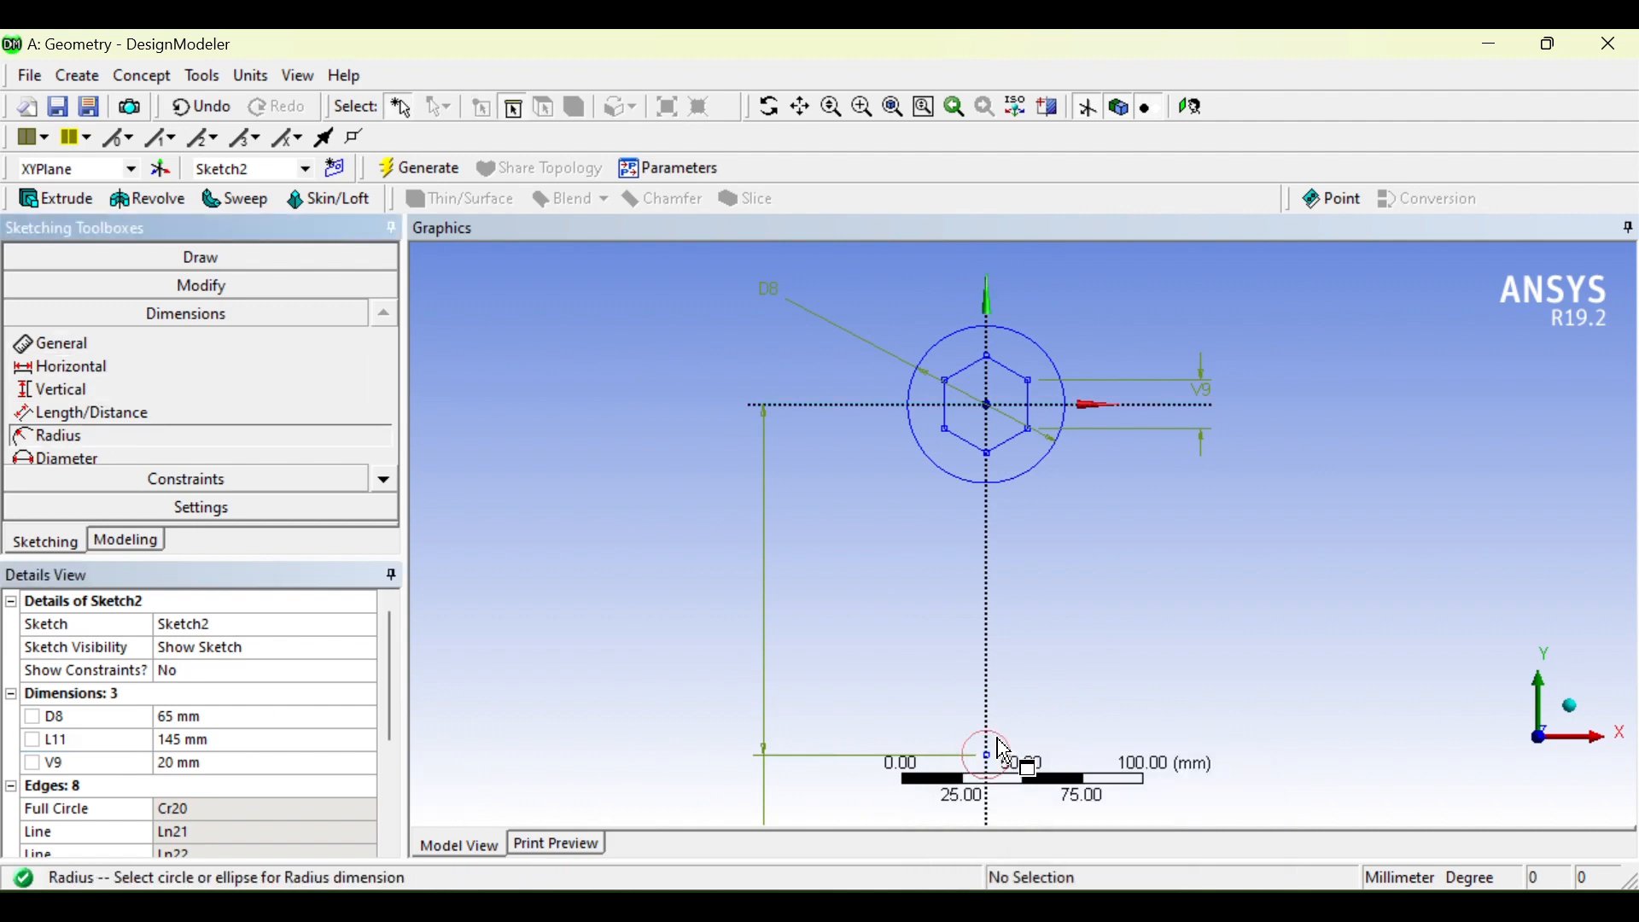
click(1011, 760)
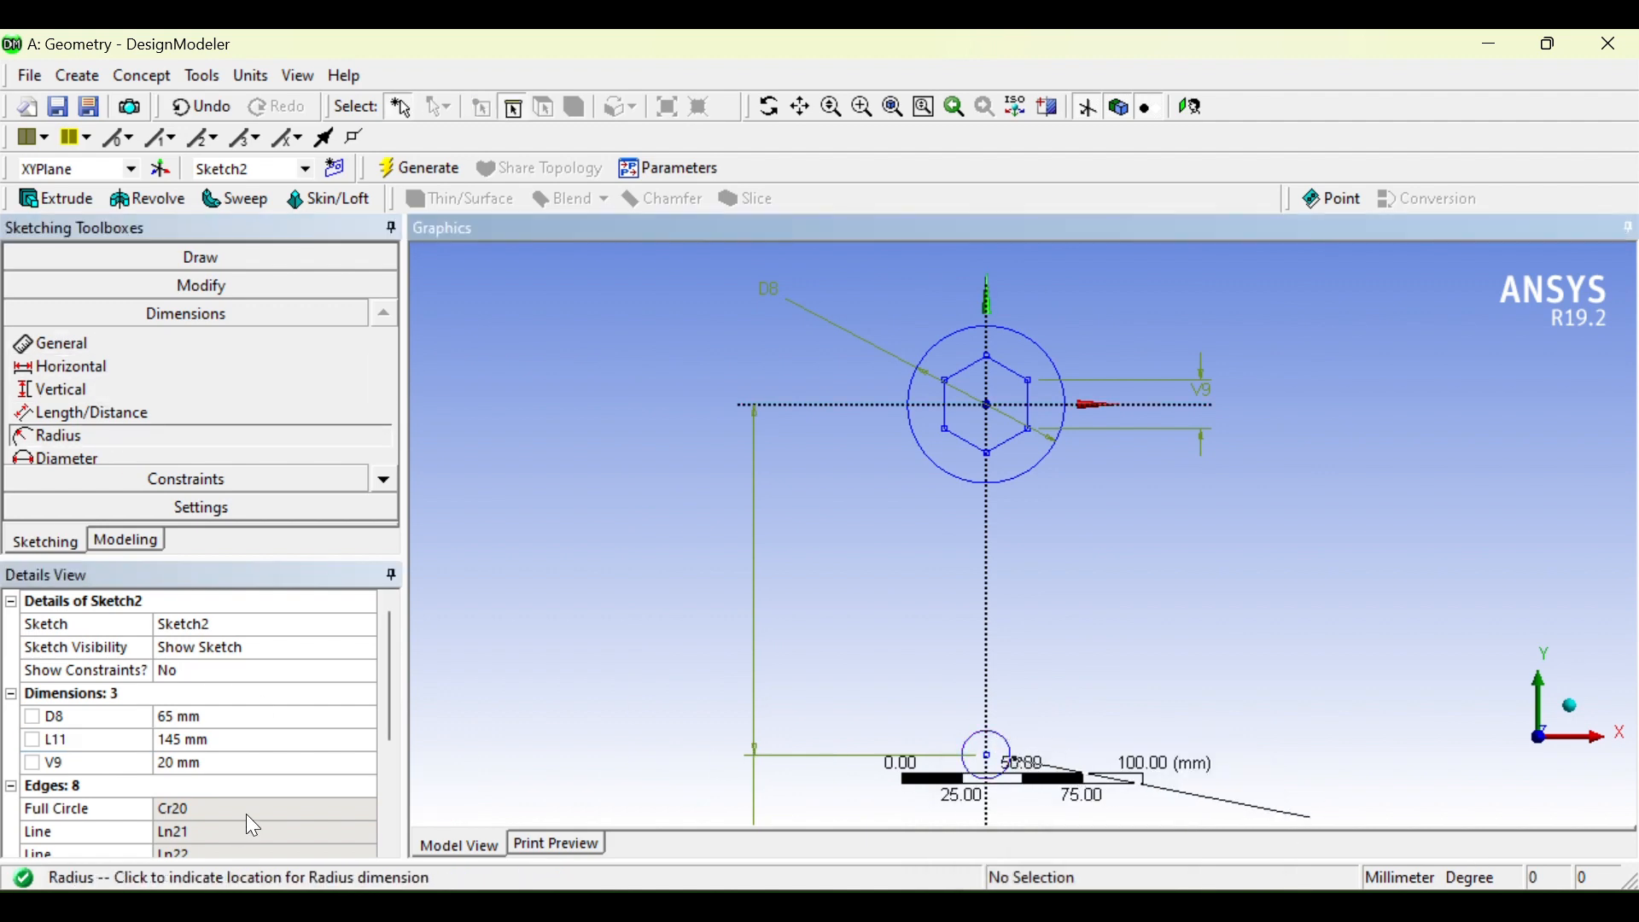
scroll(1007, 669, down, 2)
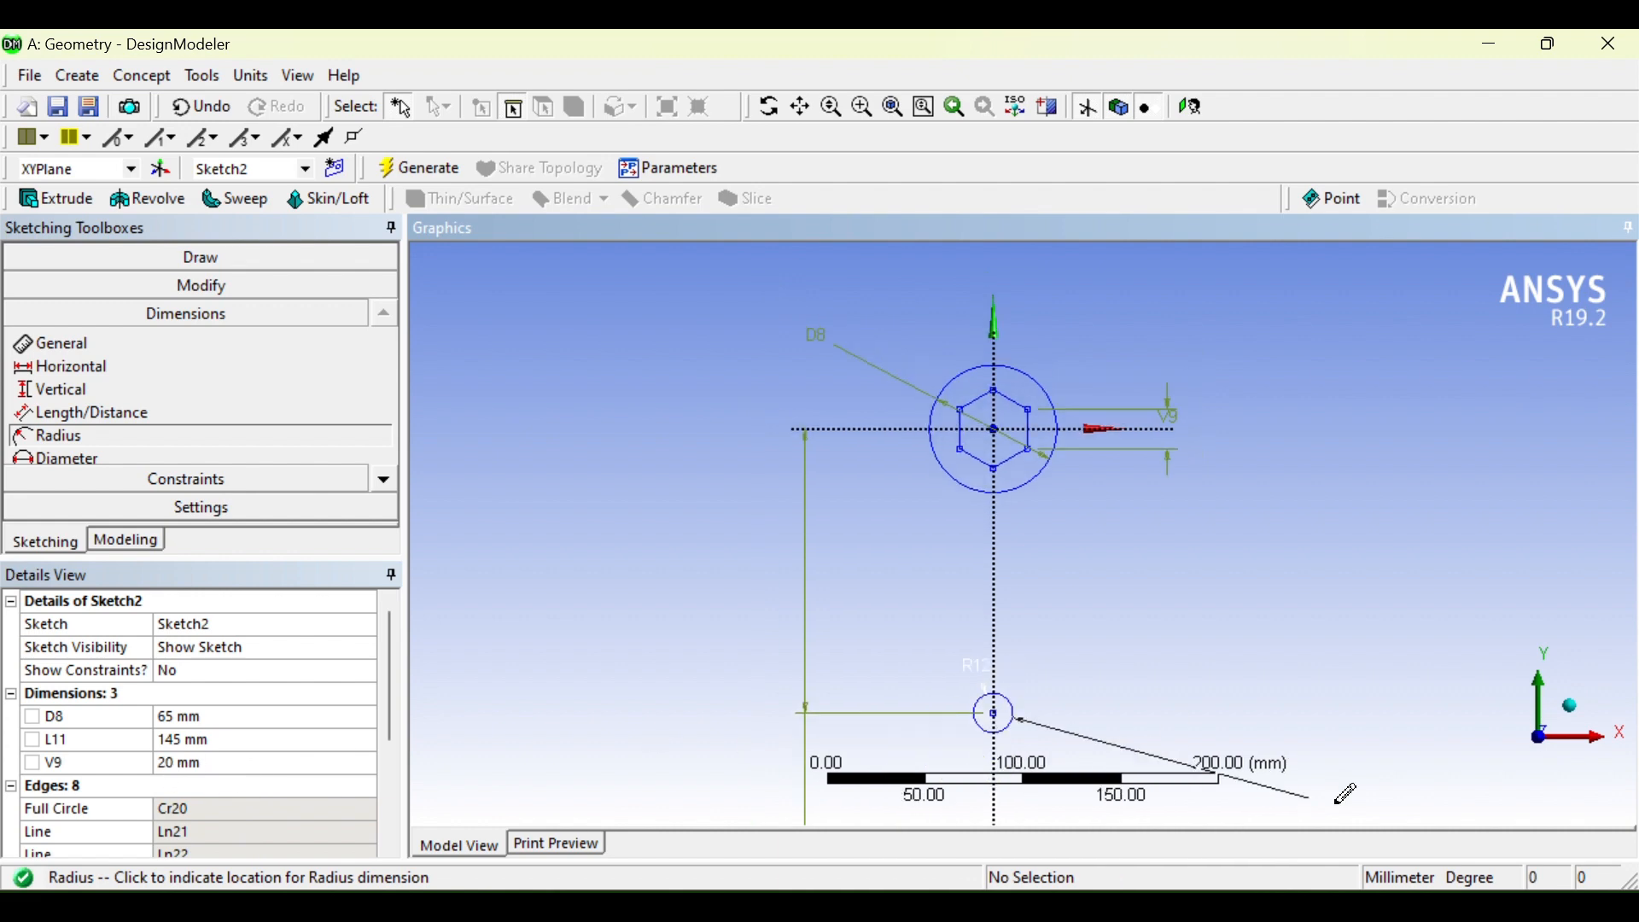
click(1347, 811)
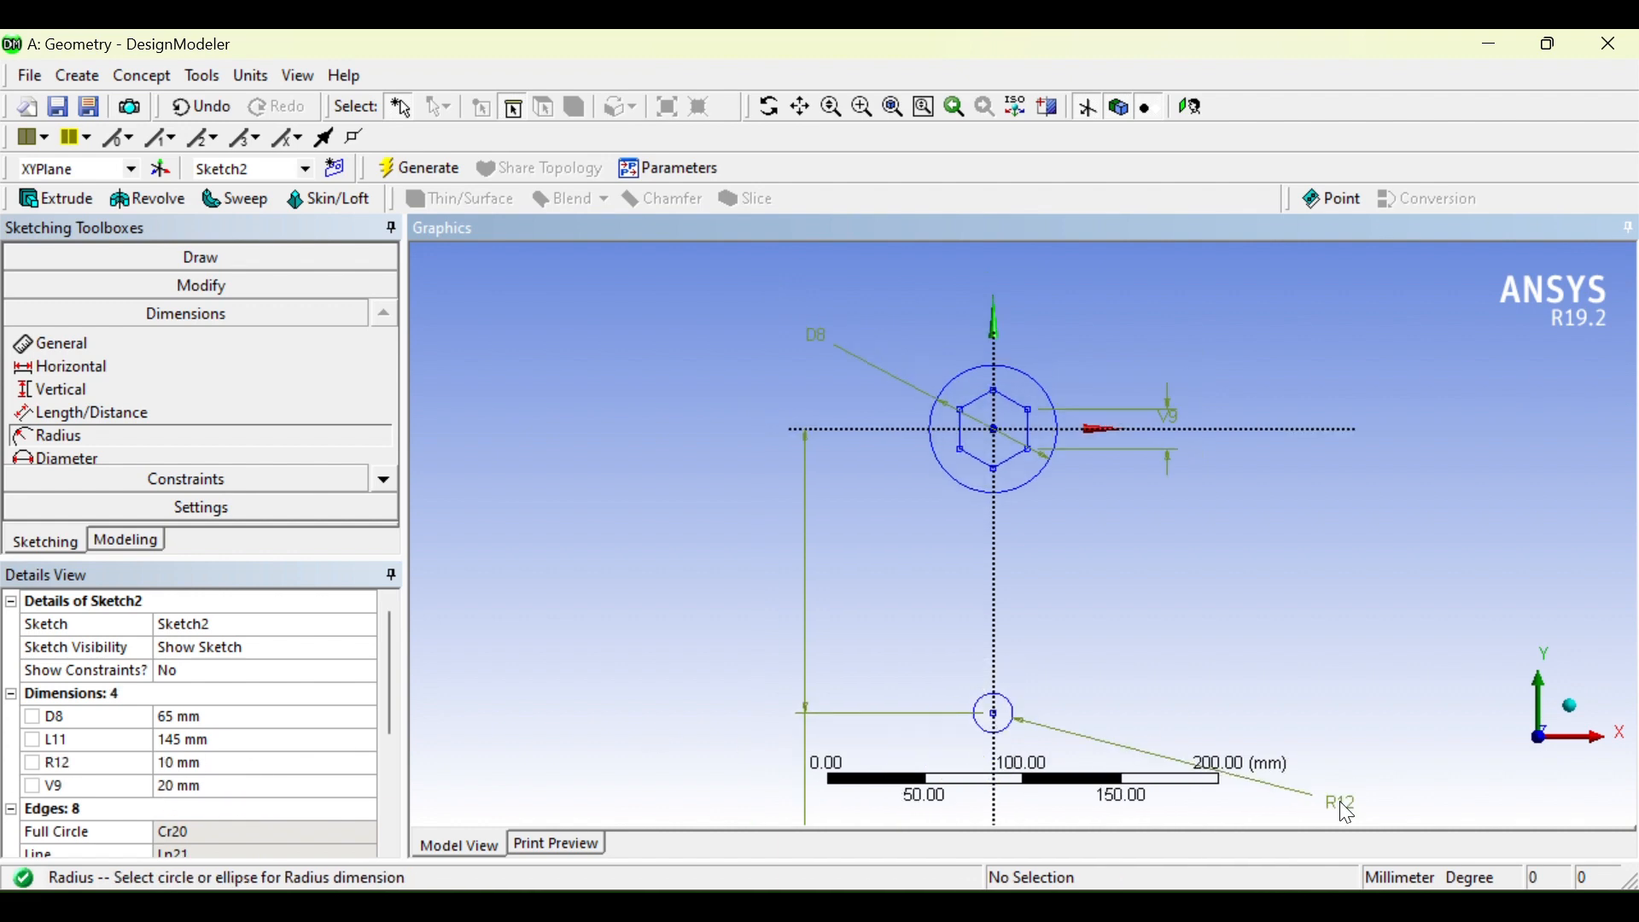
click(190, 763)
text(12)
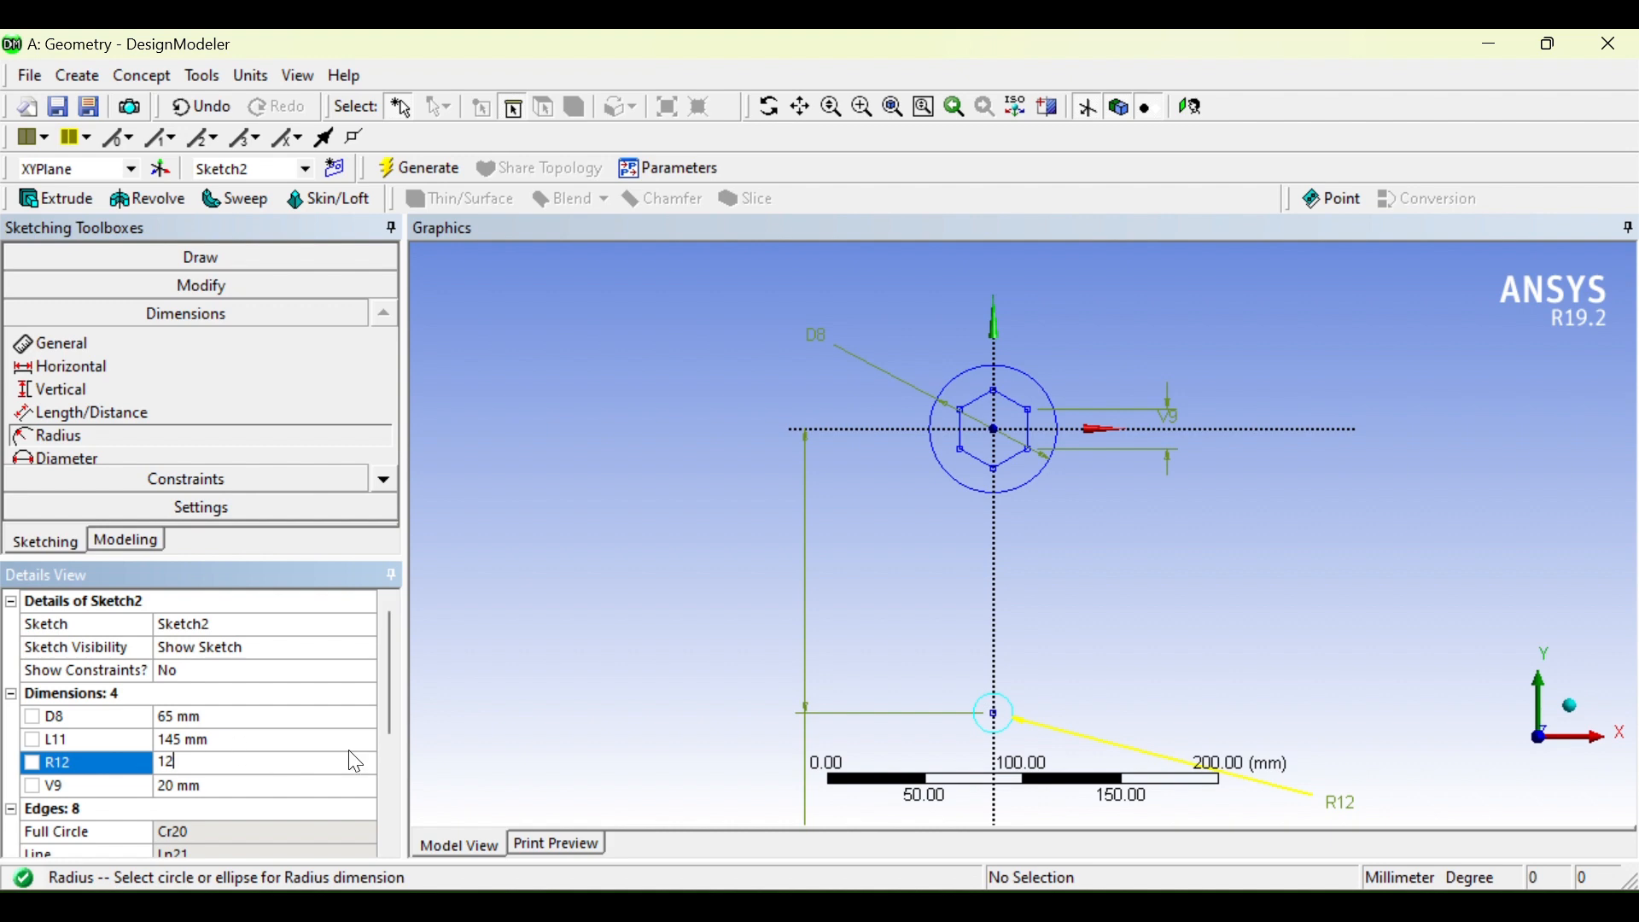
key(Return)
scroll(823, 635, up, 3)
scroll(824, 645, down, 4)
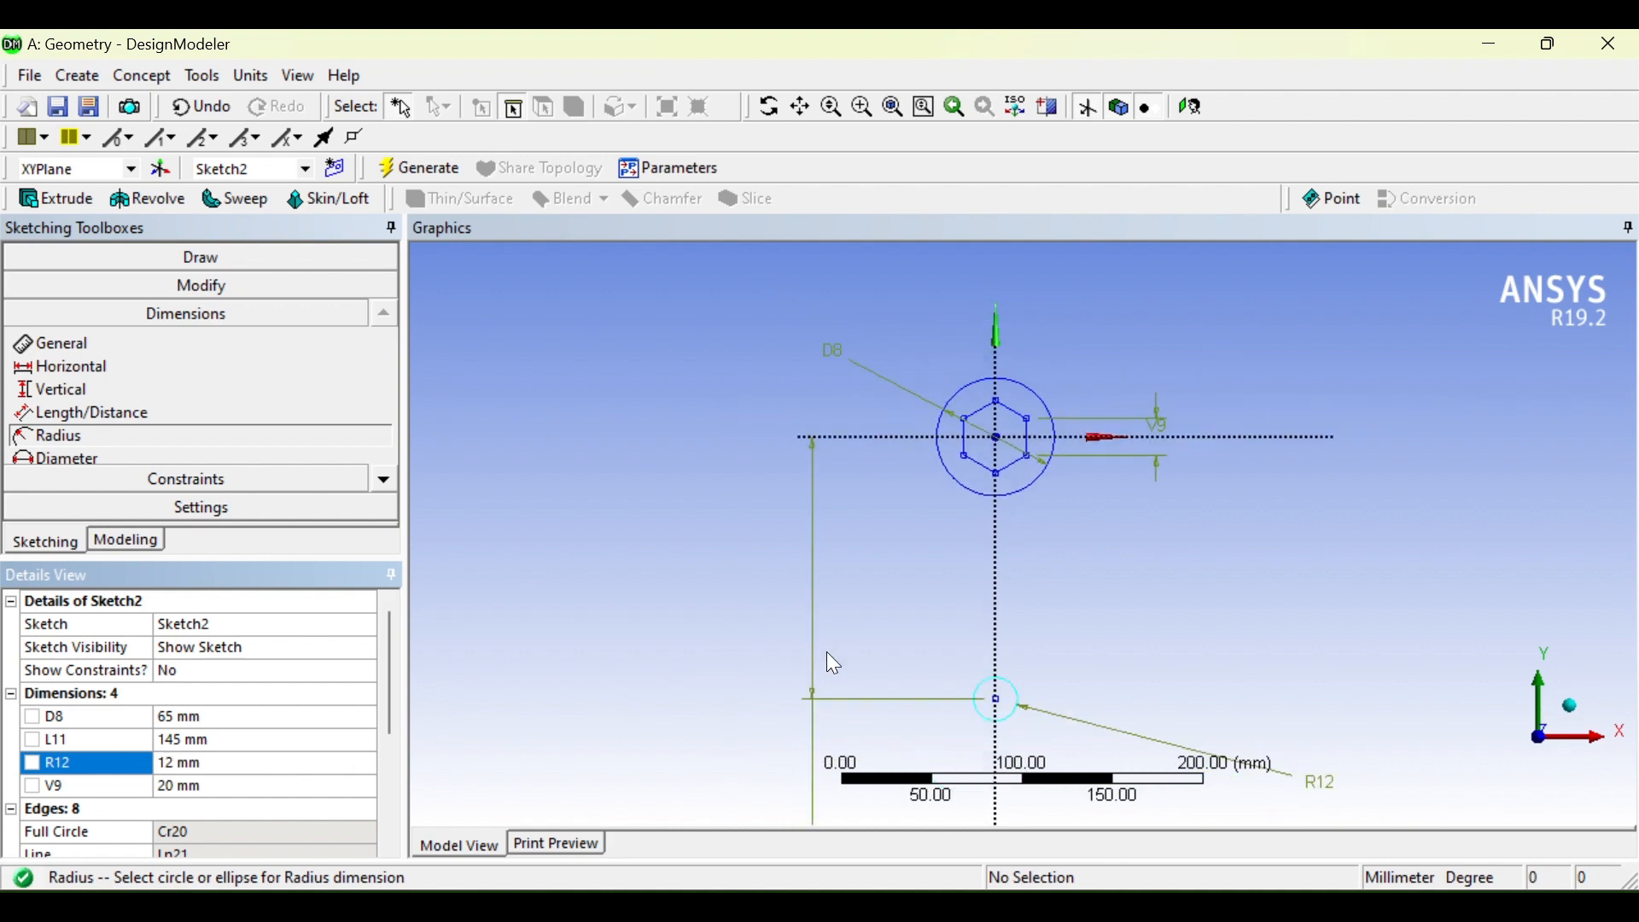
scroll(1177, 634, up, 2)
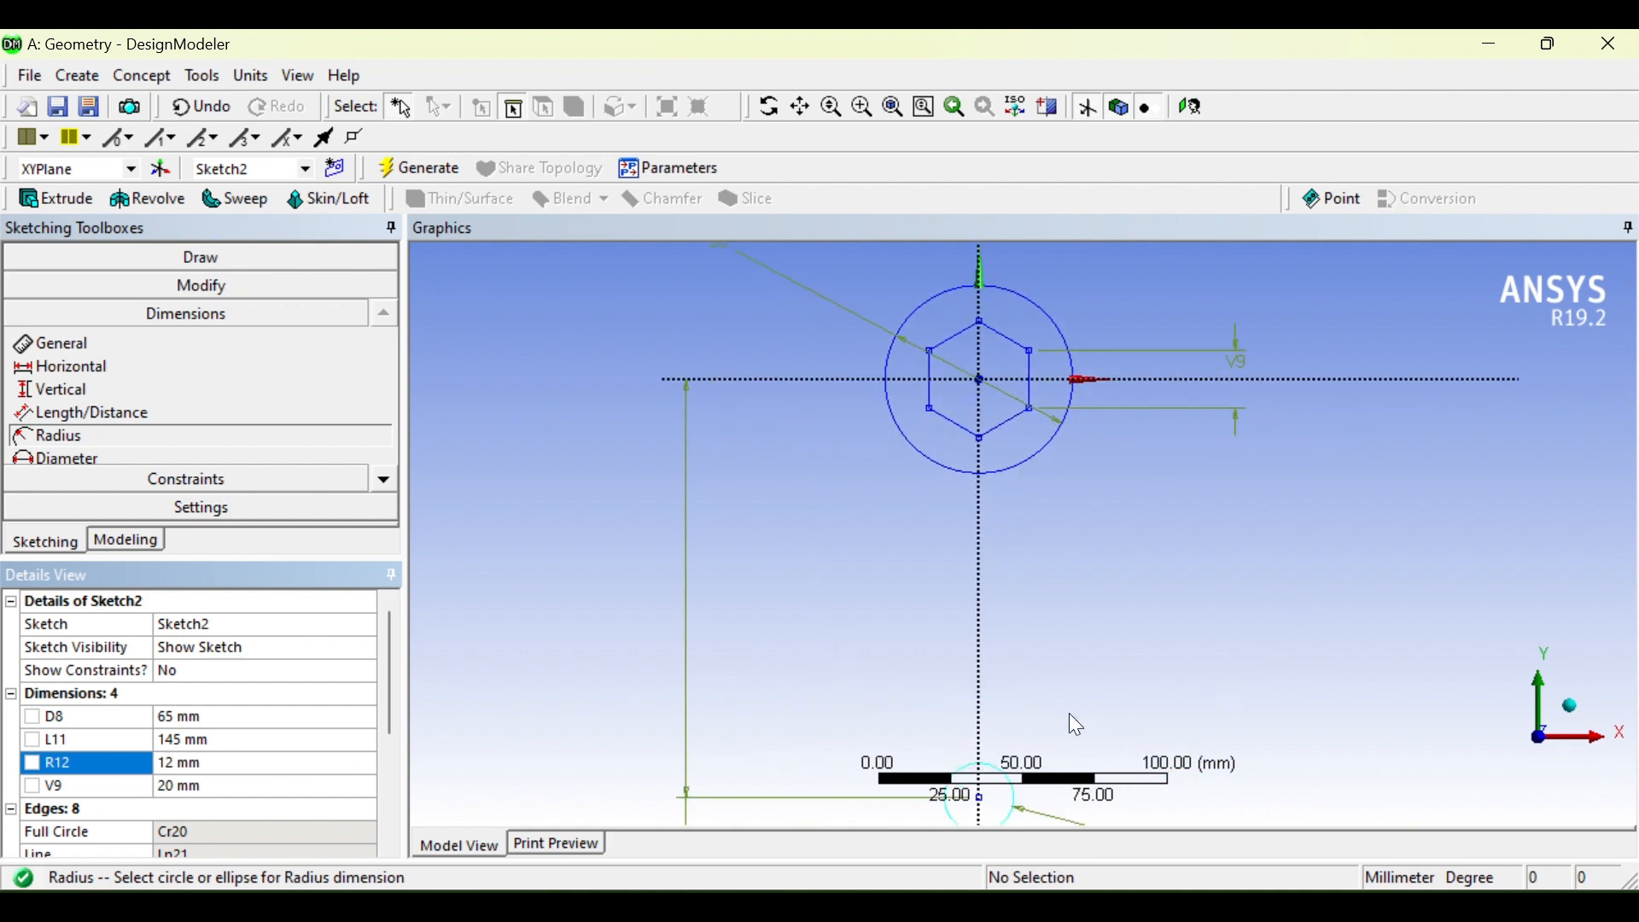
click(1096, 912)
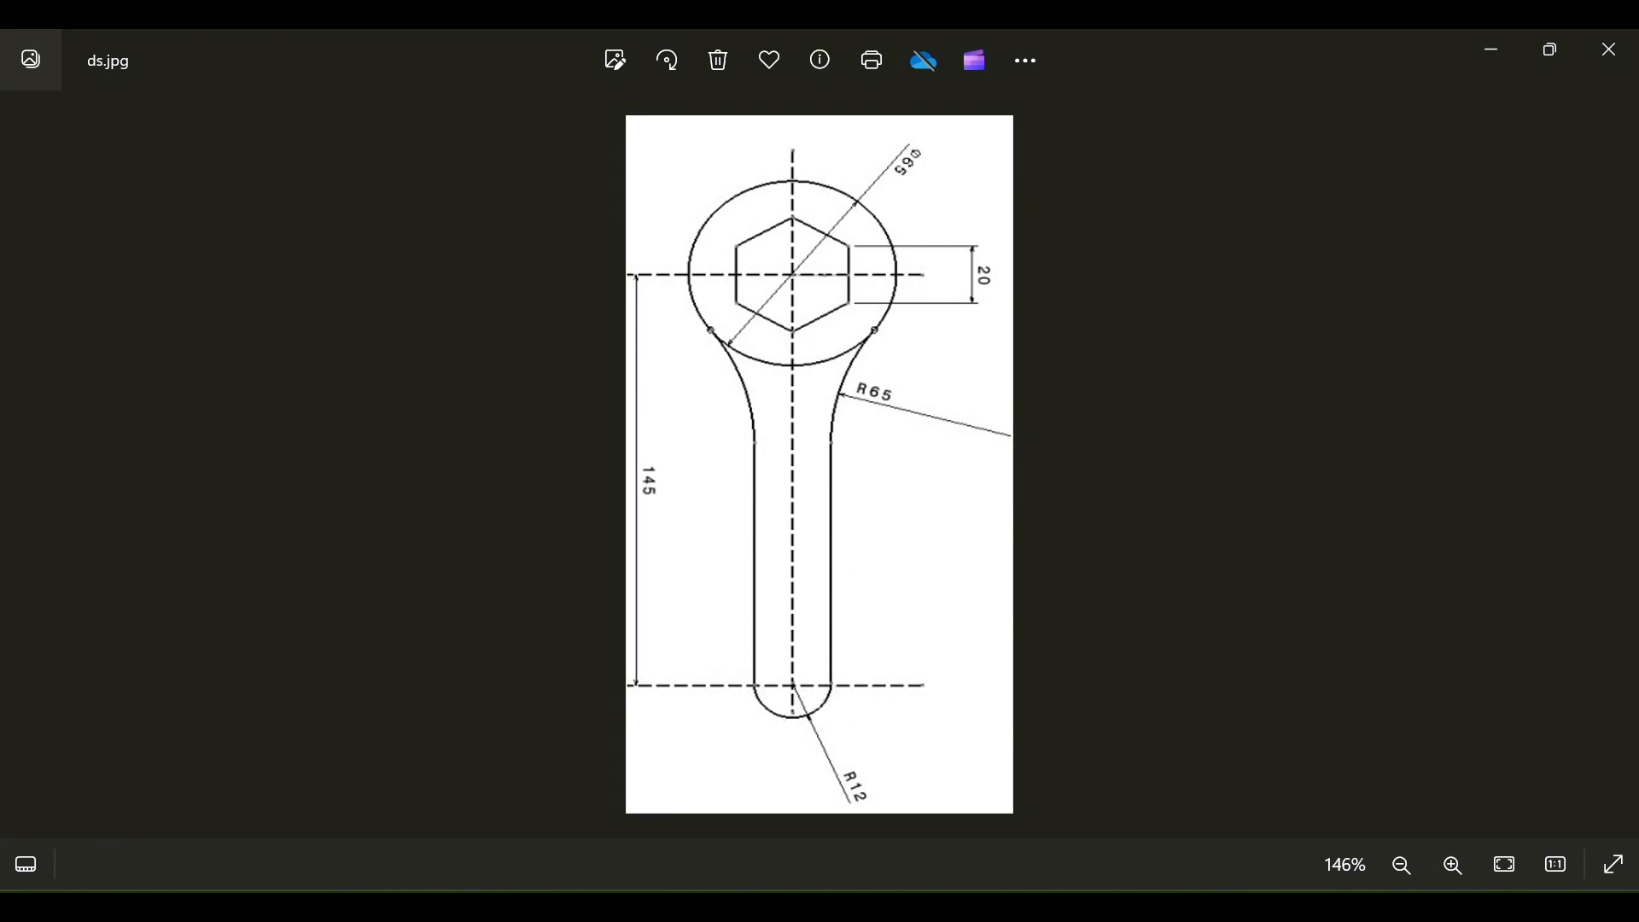
click(1034, 911)
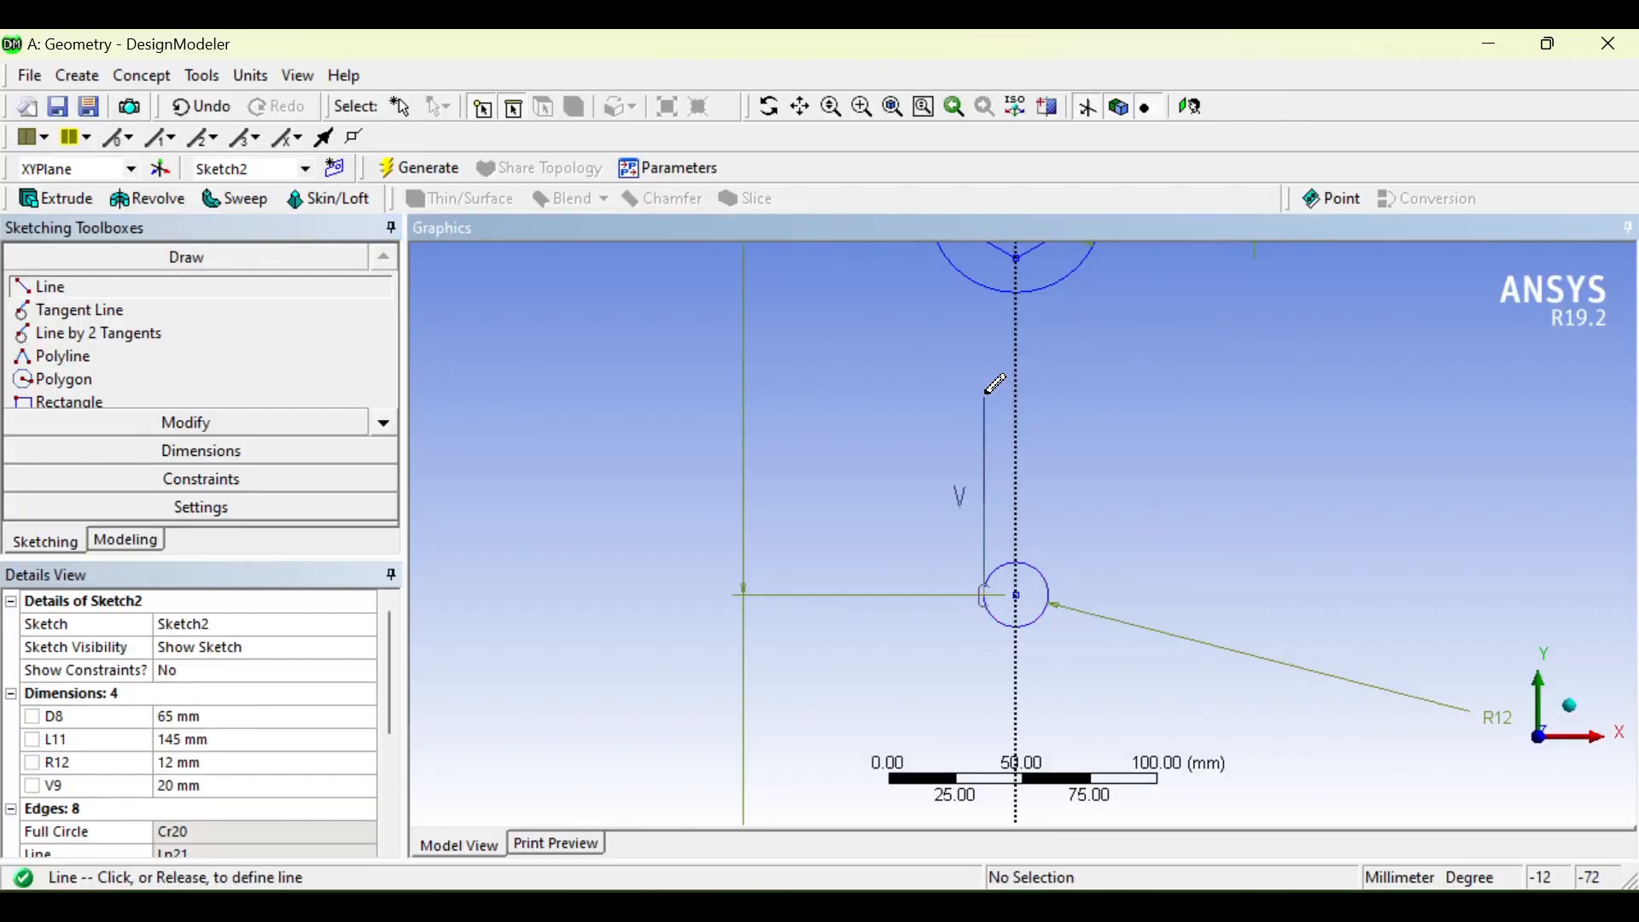
Step: Finish the vertical left handle line above the small end circle
click(988, 350)
scroll(1006, 492, down, 1)
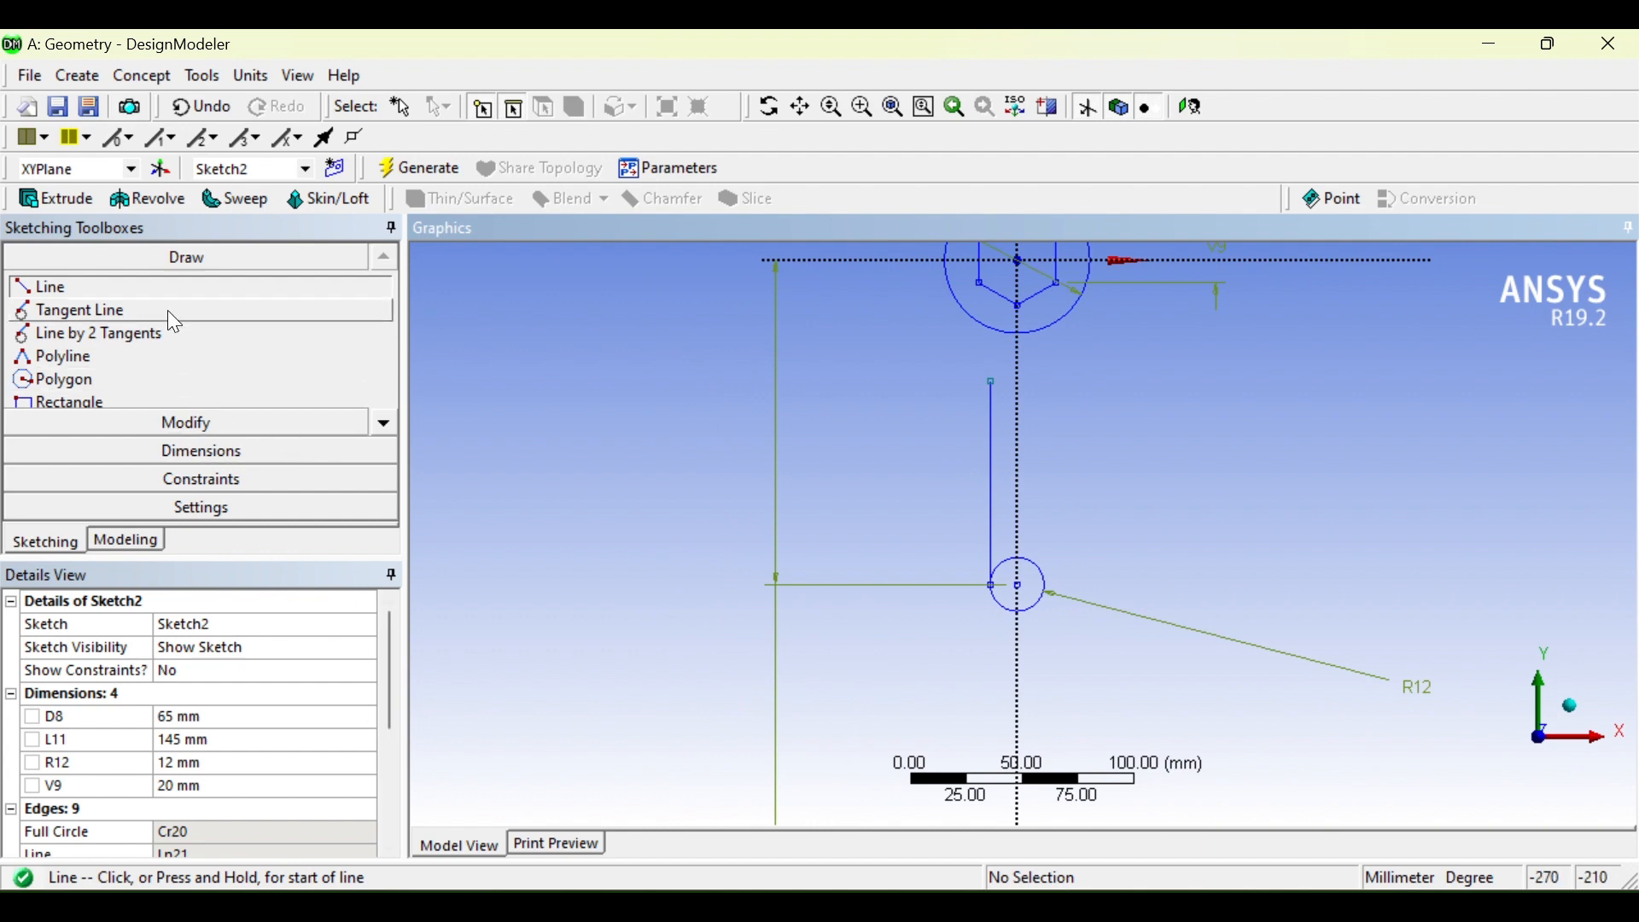
click(392, 422)
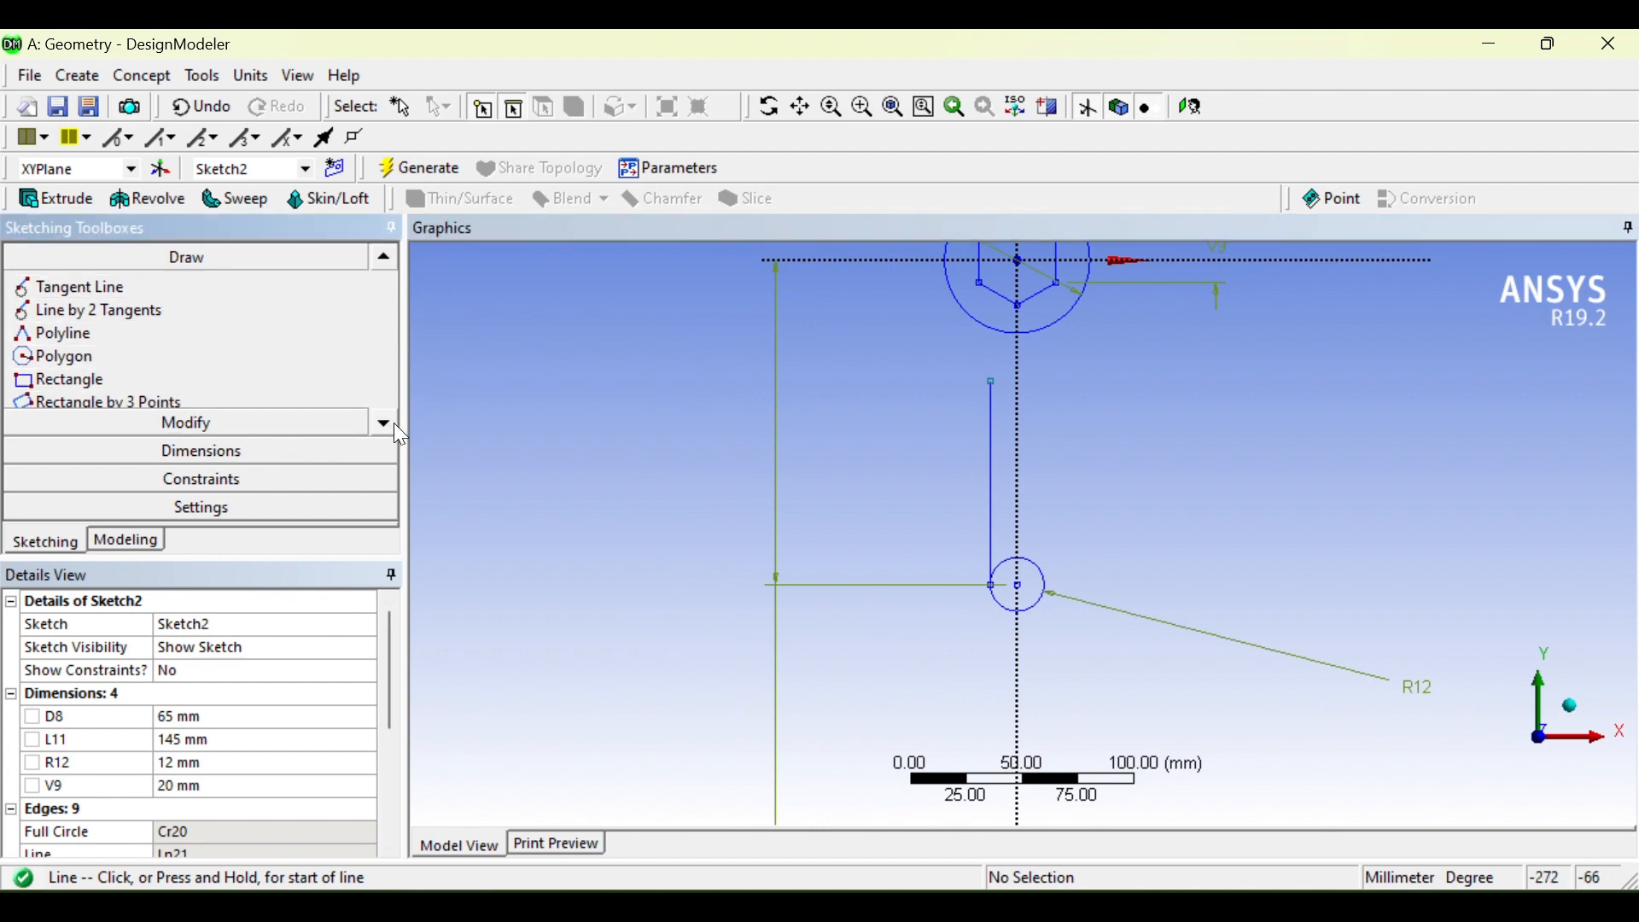
click(392, 423)
click(393, 423)
click(393, 423)
click(393, 423)
click(393, 423)
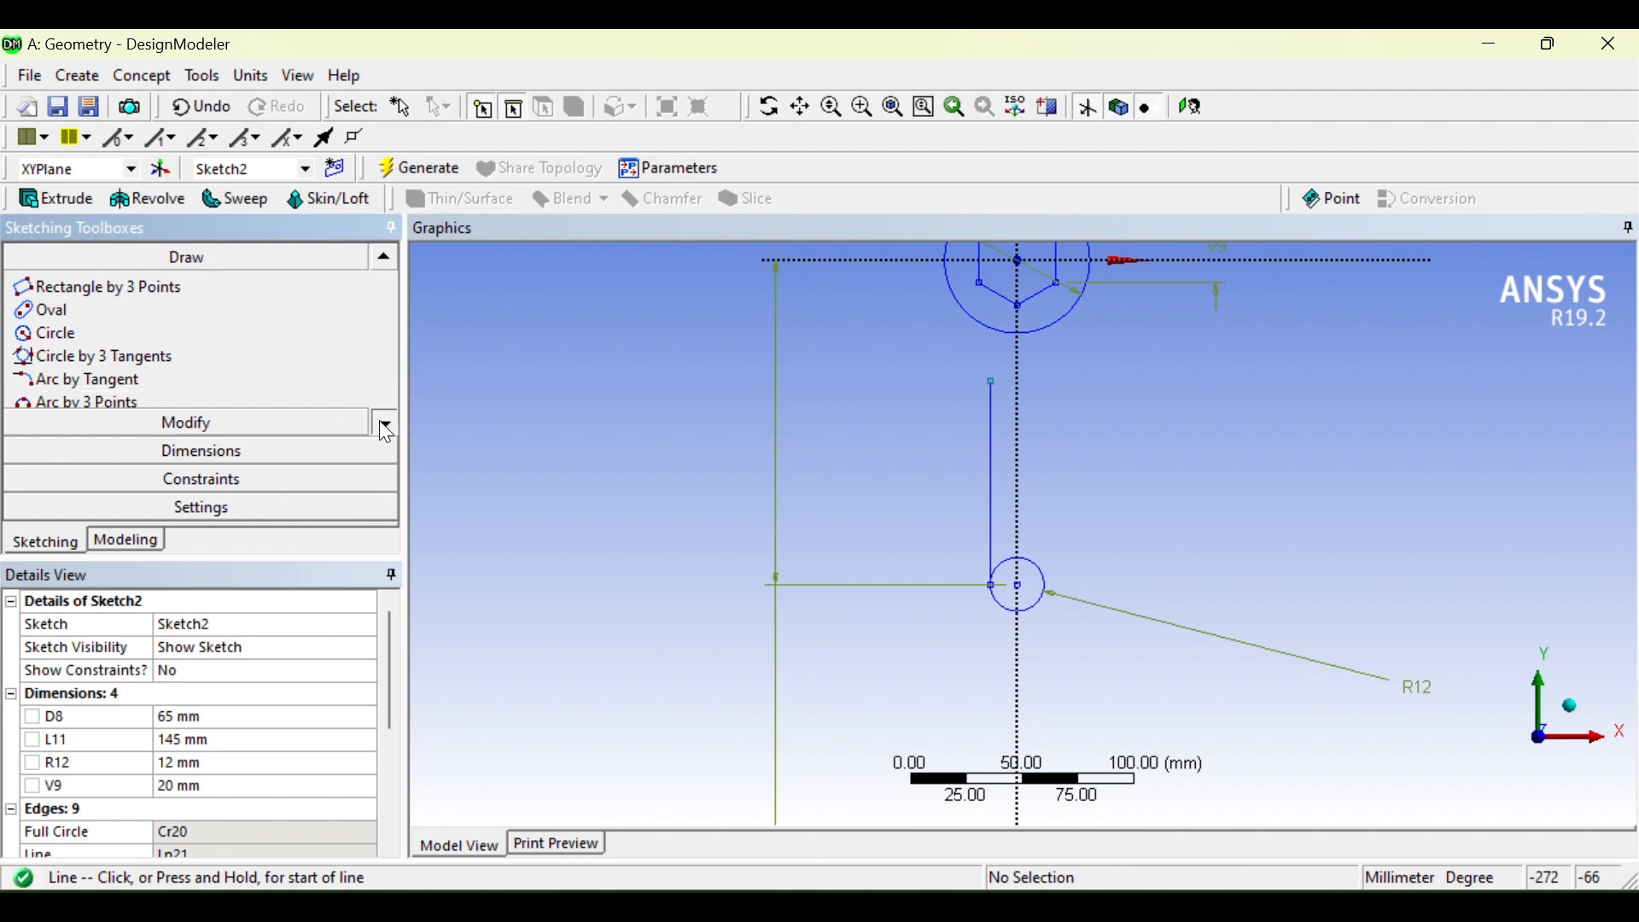
click(383, 424)
click(382, 423)
Step: Draw a centre-point arc from the head circle to the top of the handle line
click(174, 378)
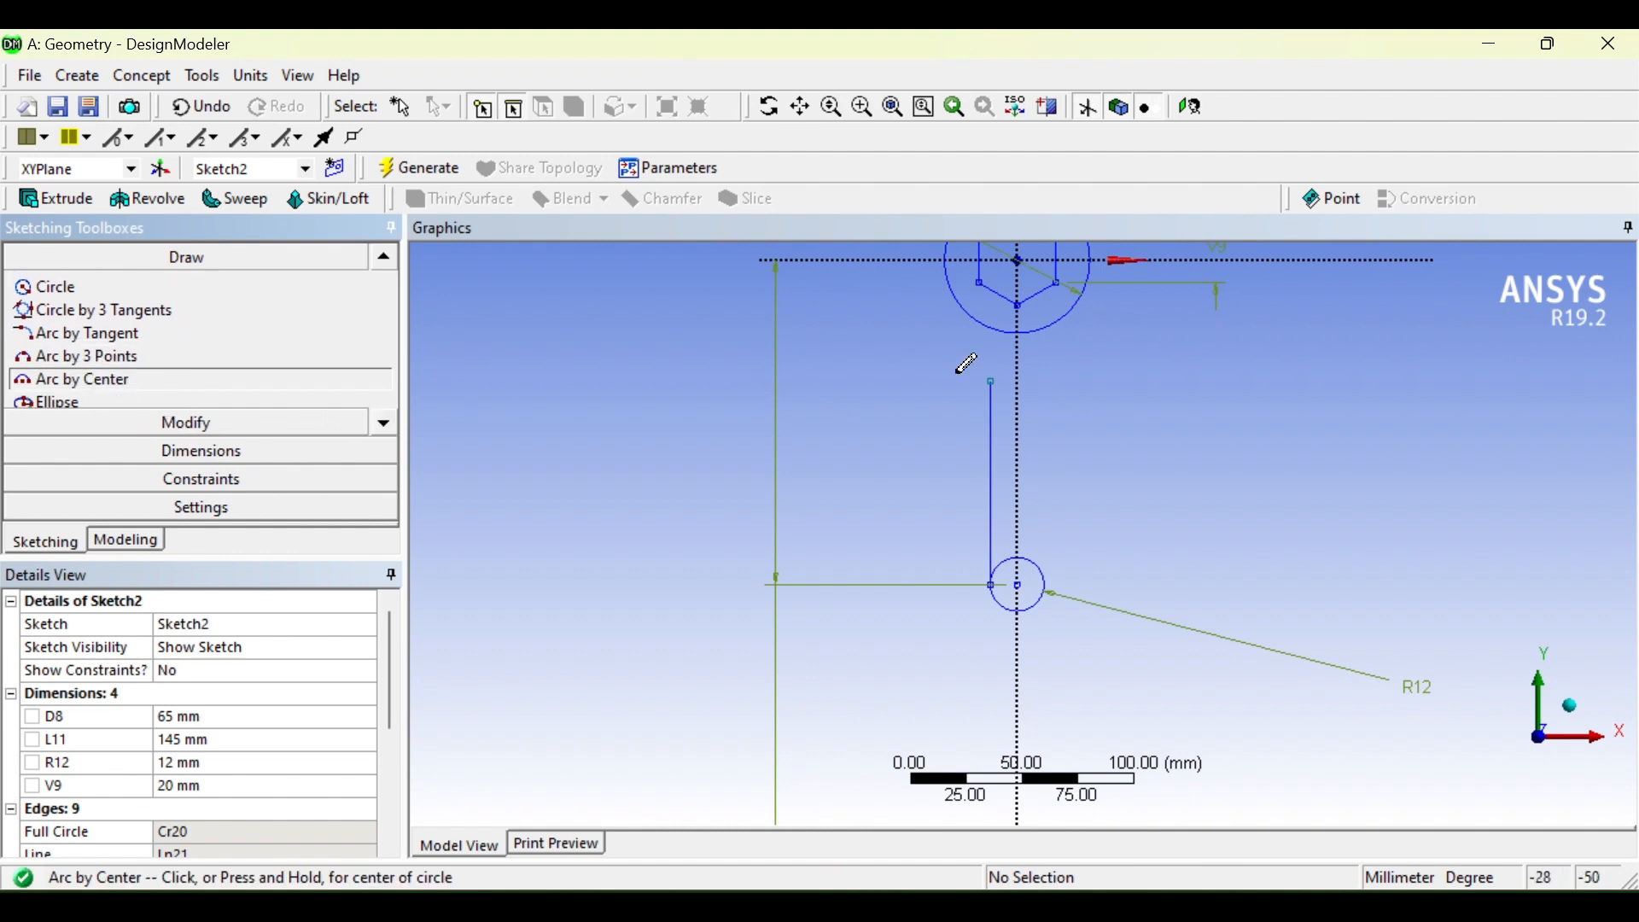
click(879, 375)
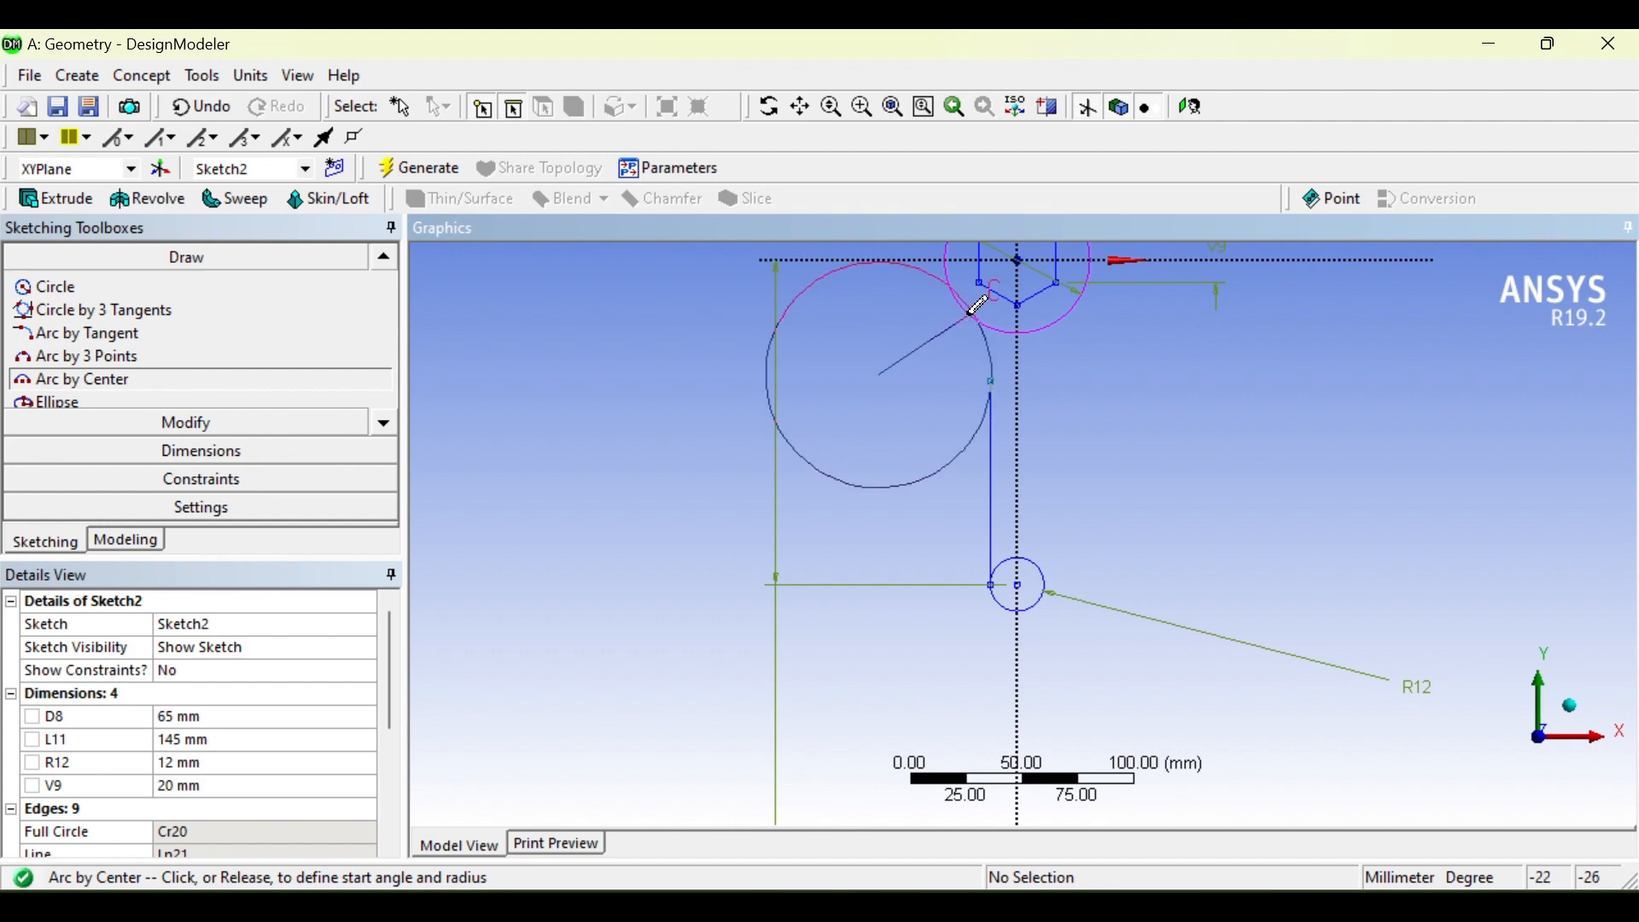
click(962, 305)
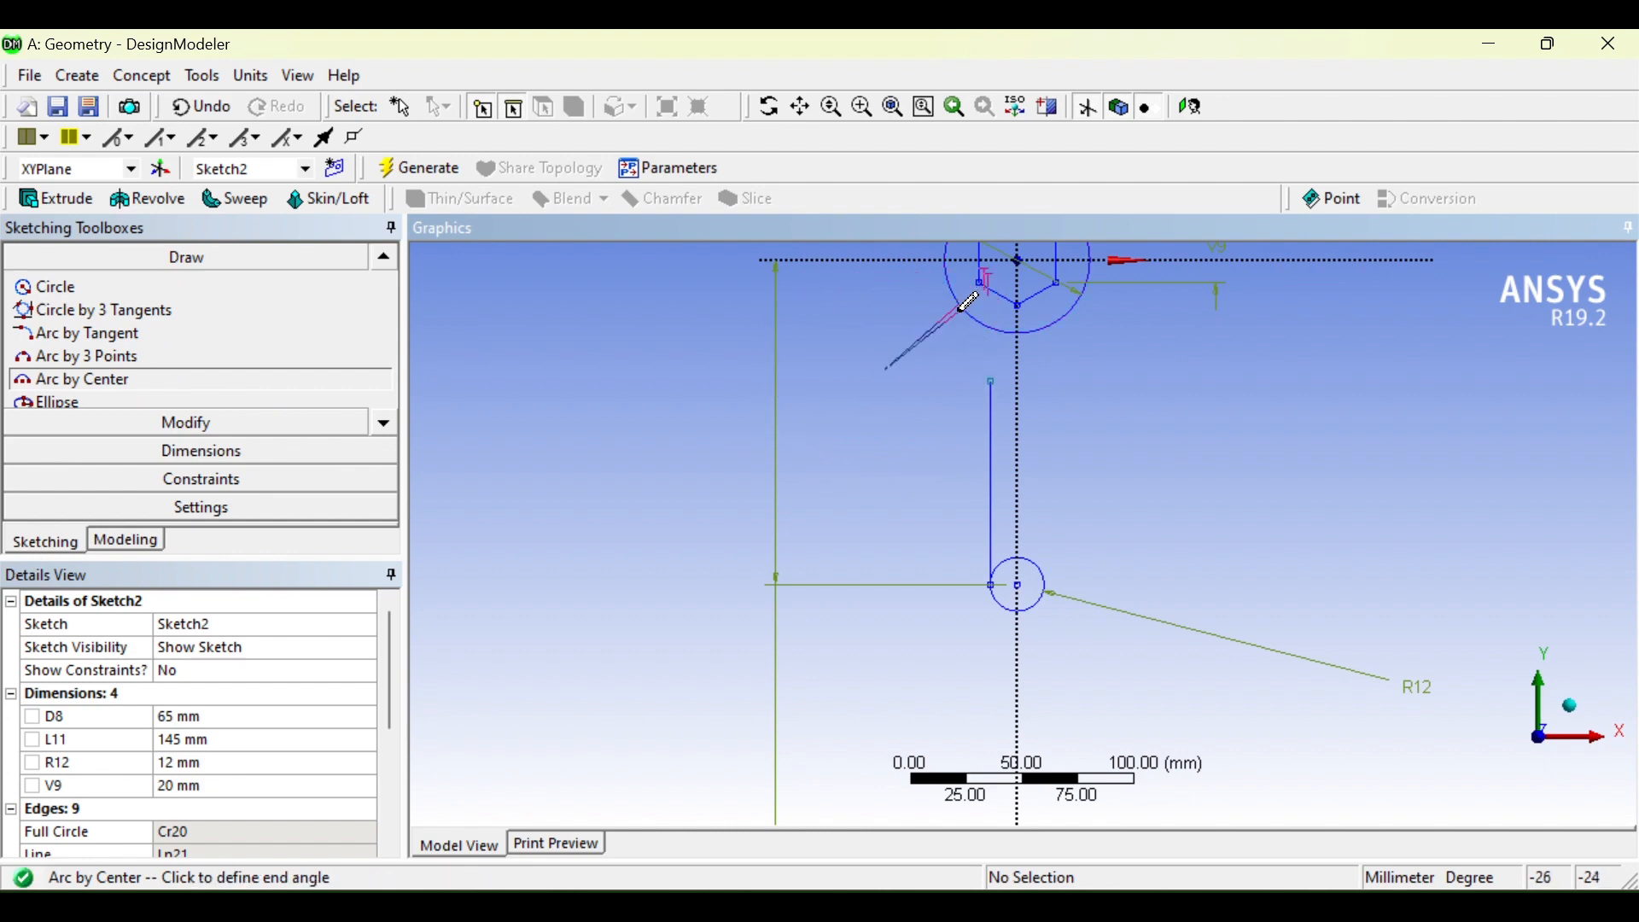
click(996, 376)
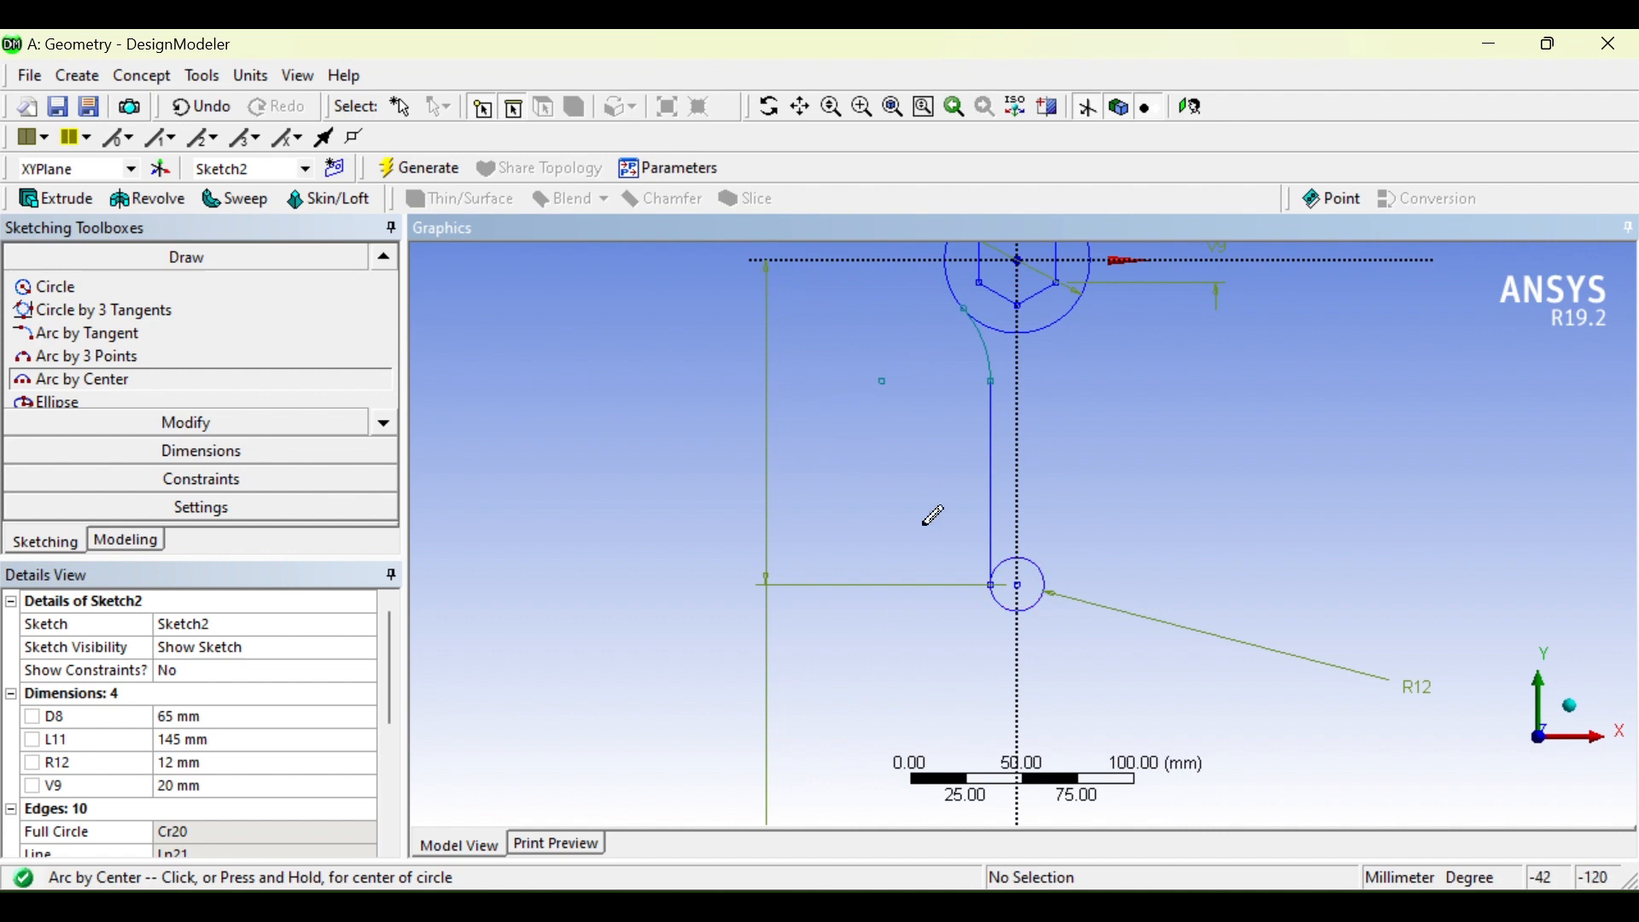
scroll(933, 512, down, 2)
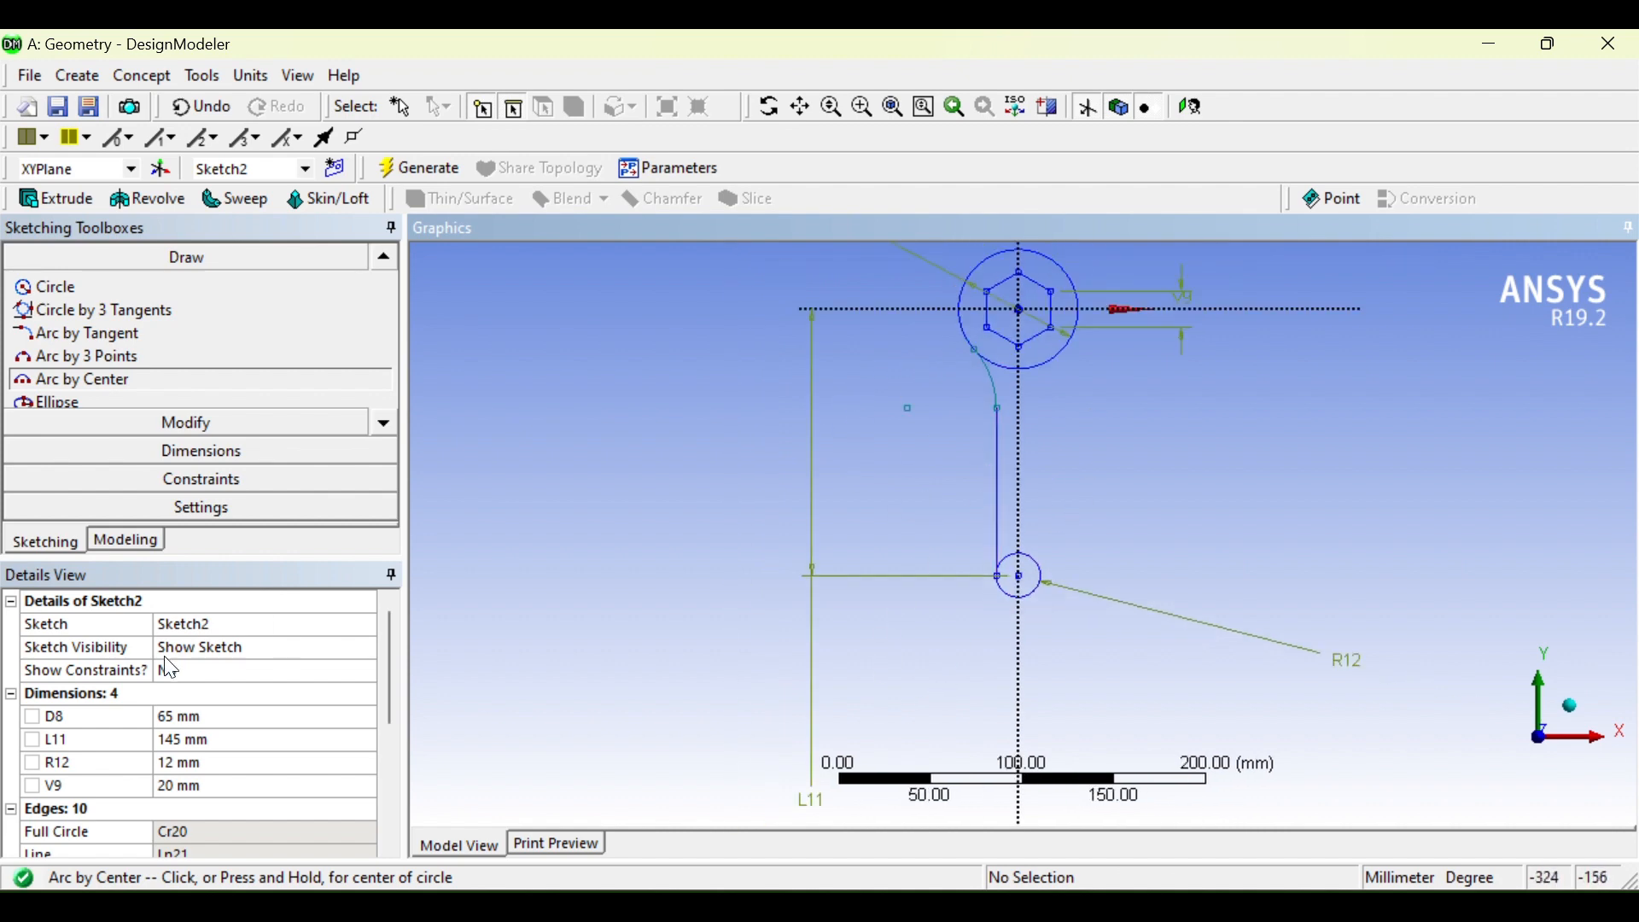
Step: Add radius dimension R13 to the connecting arc and set it to 65 mm
click(160, 451)
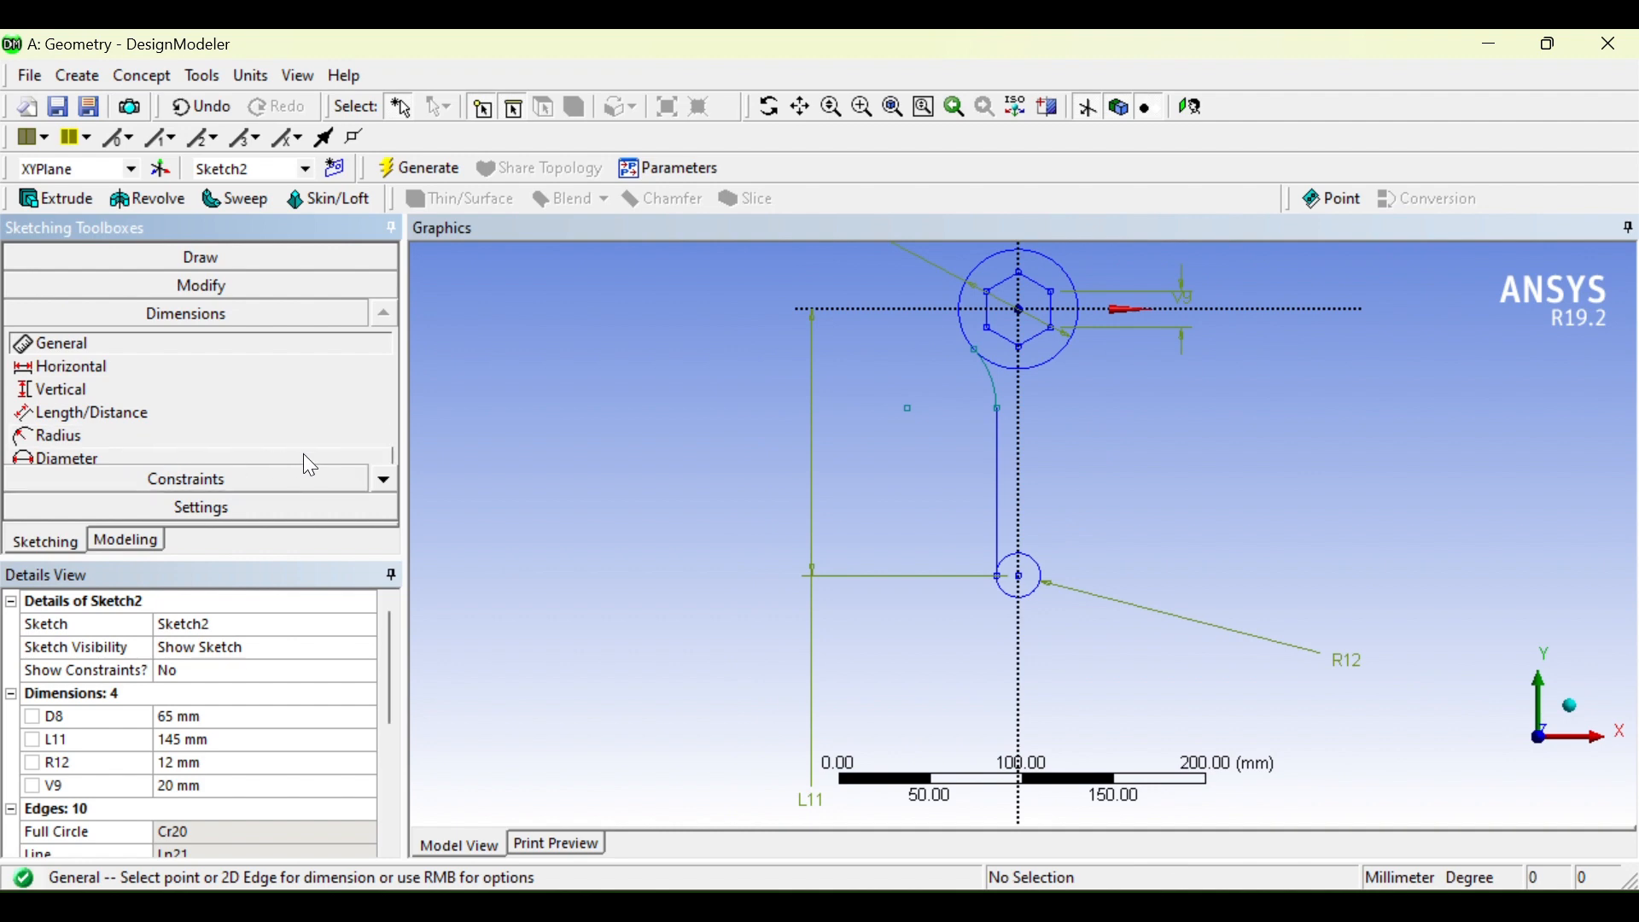
click(362, 437)
click(989, 384)
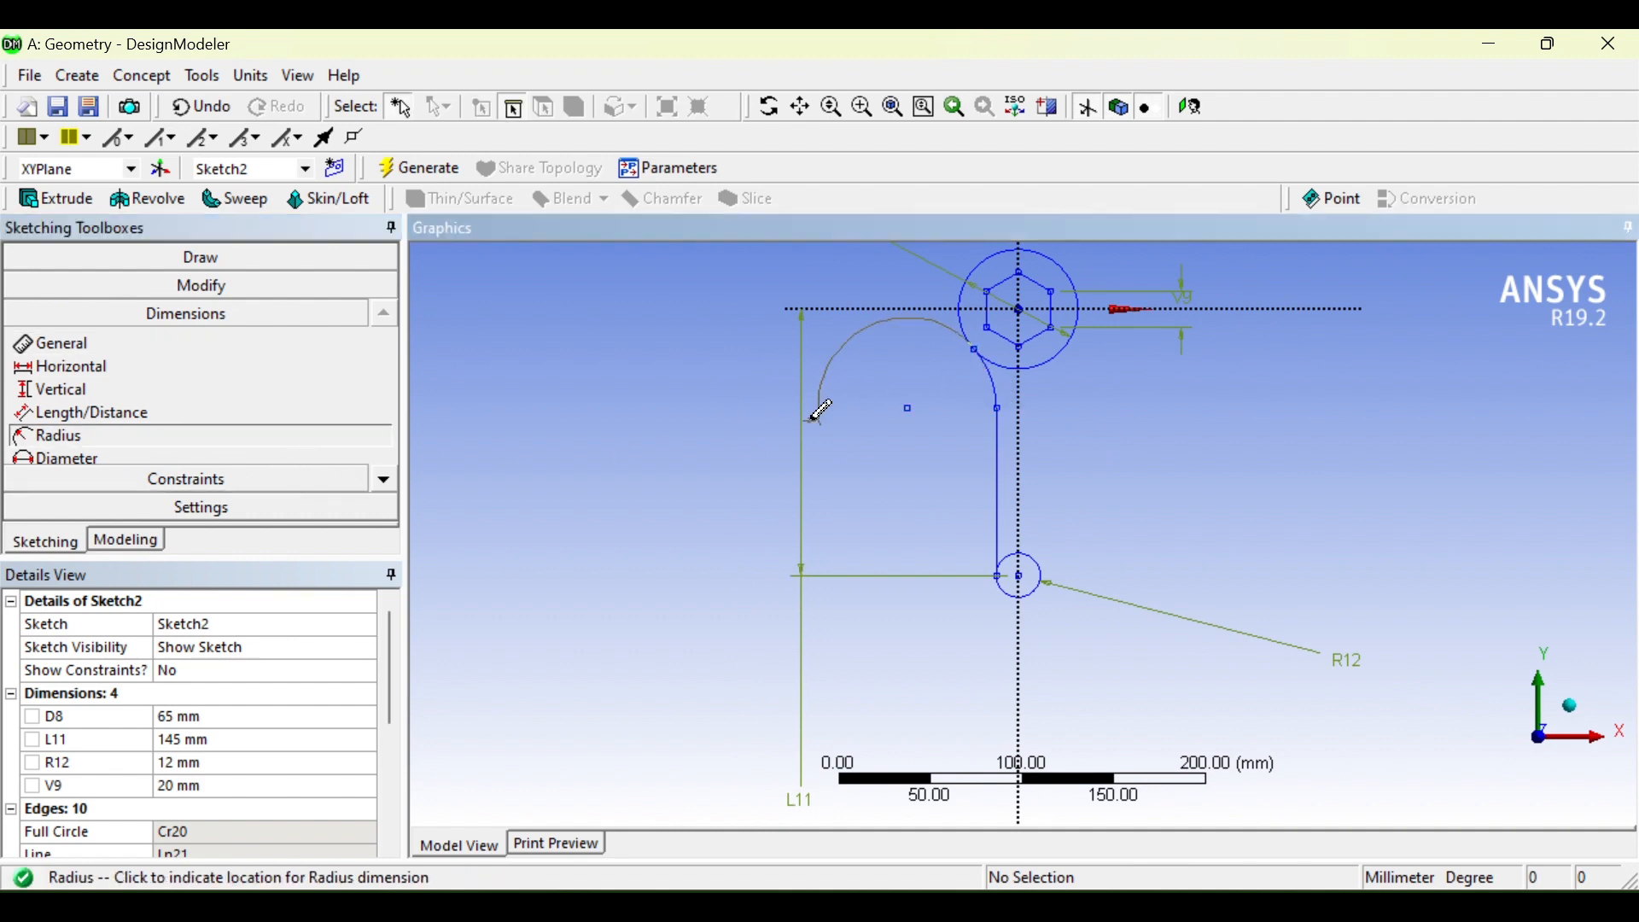
click(616, 480)
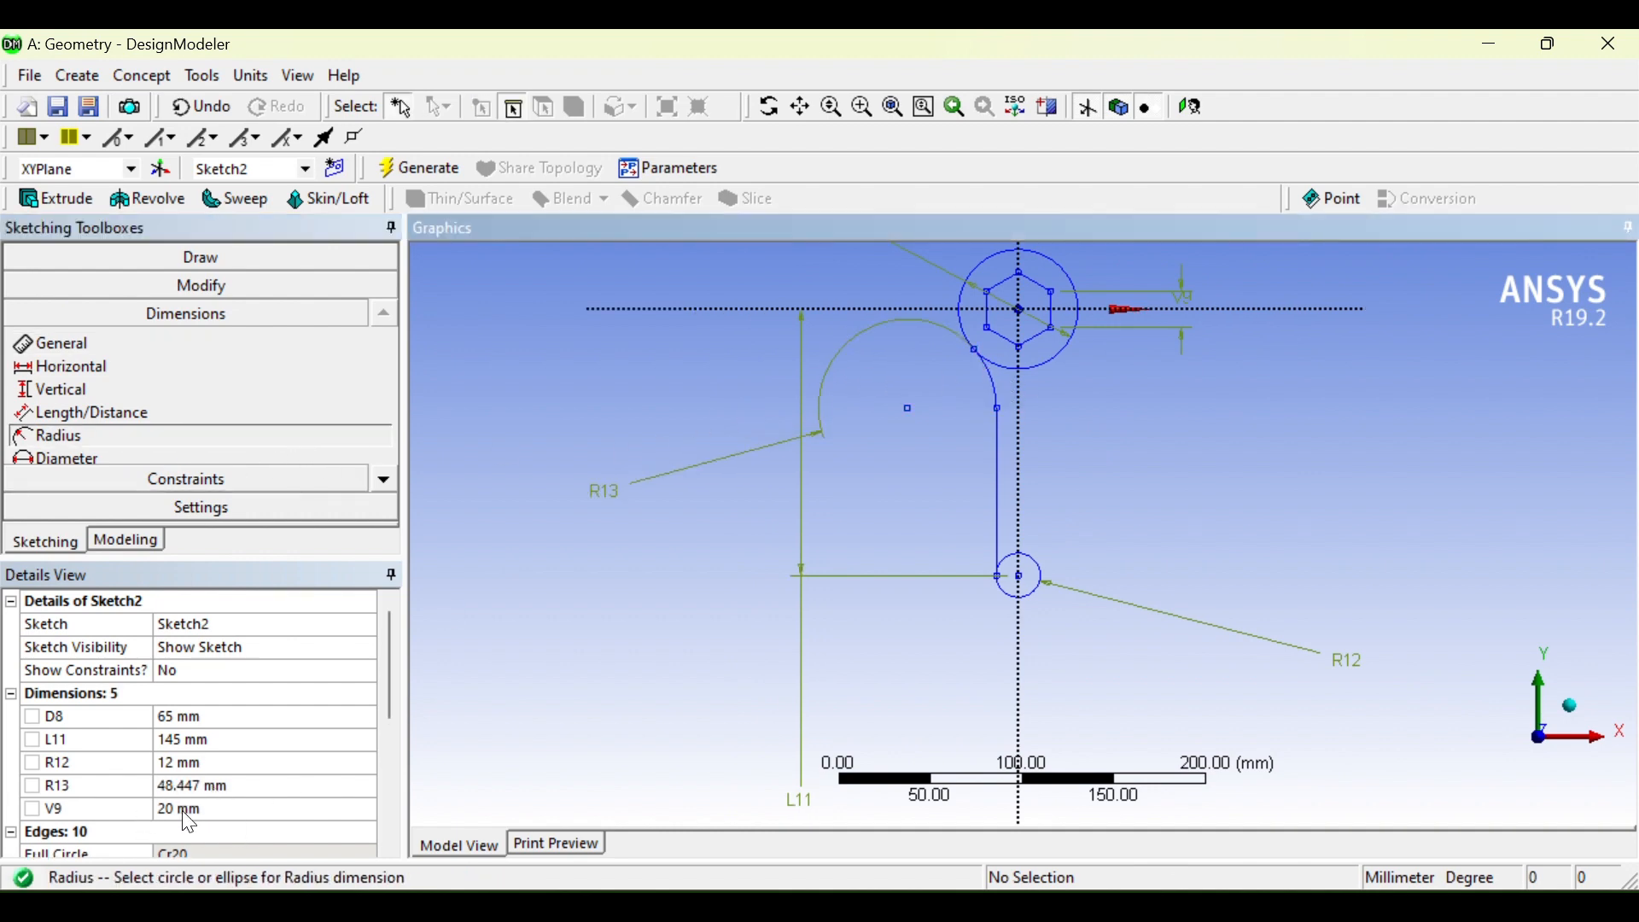
click(191, 785)
text(65)
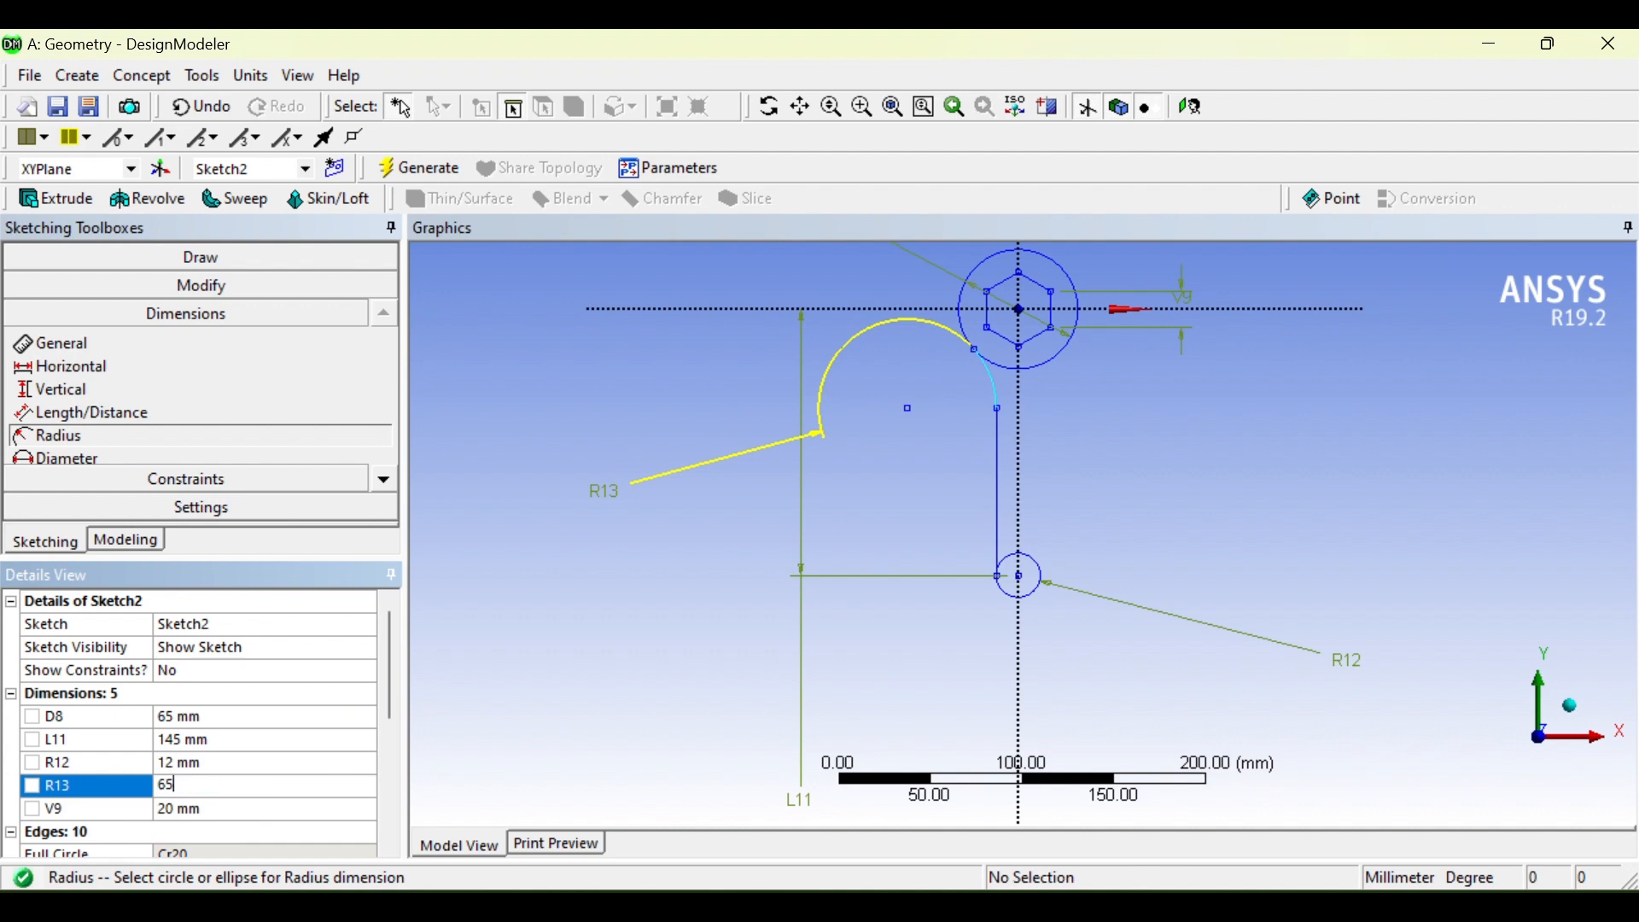
key(Return)
scroll(849, 471, up, 3)
scroll(849, 471, down, 3)
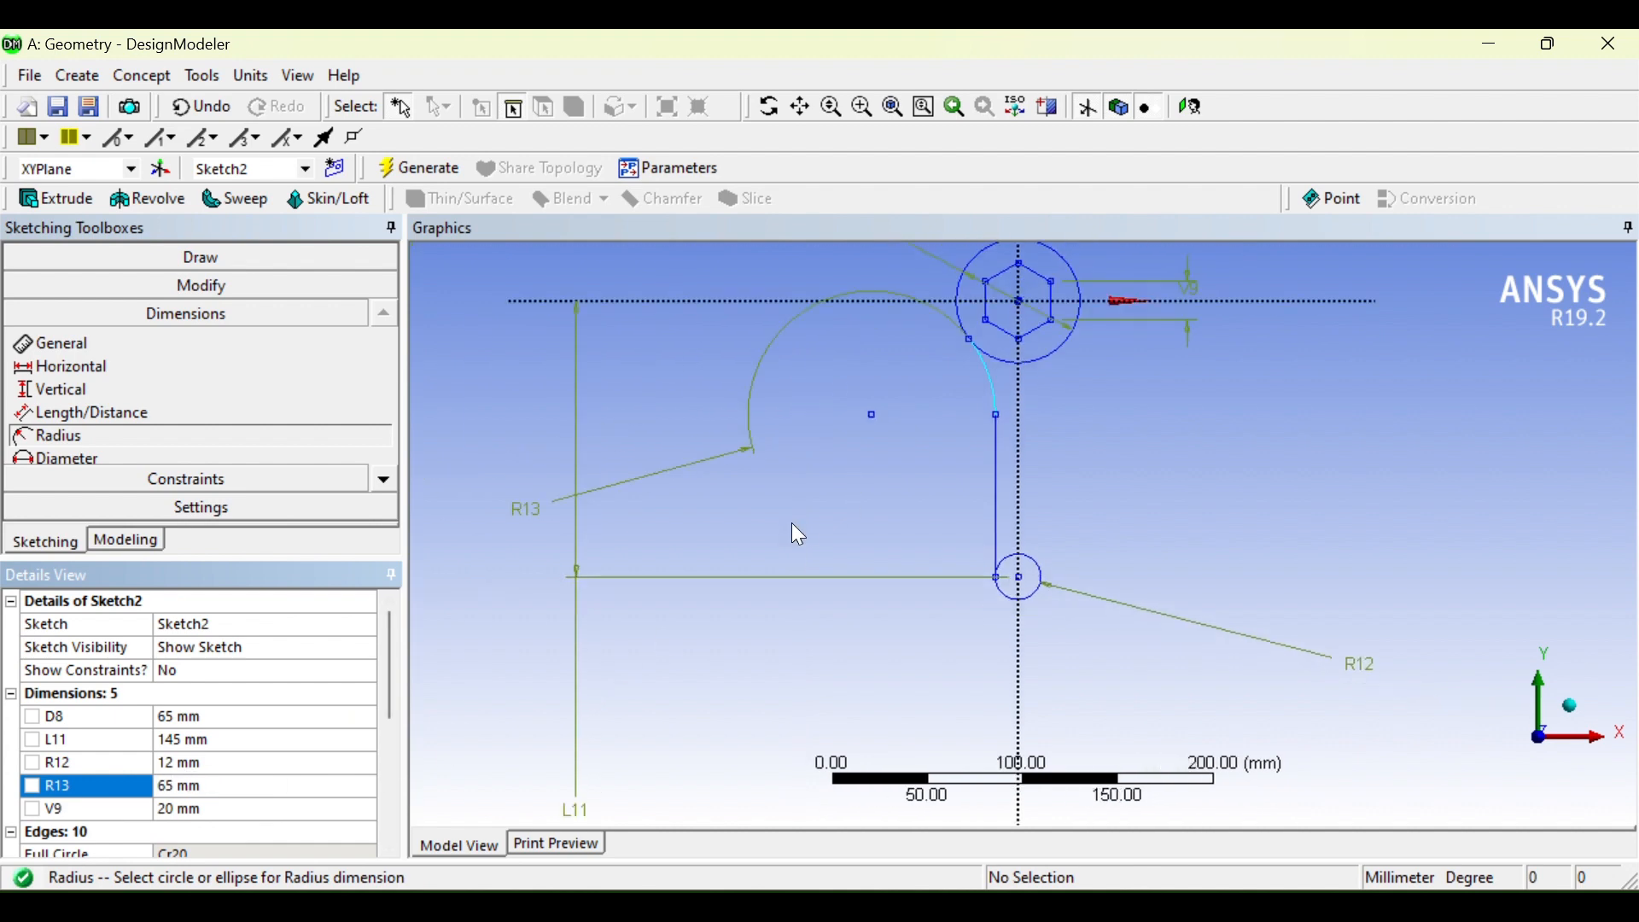
scroll(954, 556, up, 3)
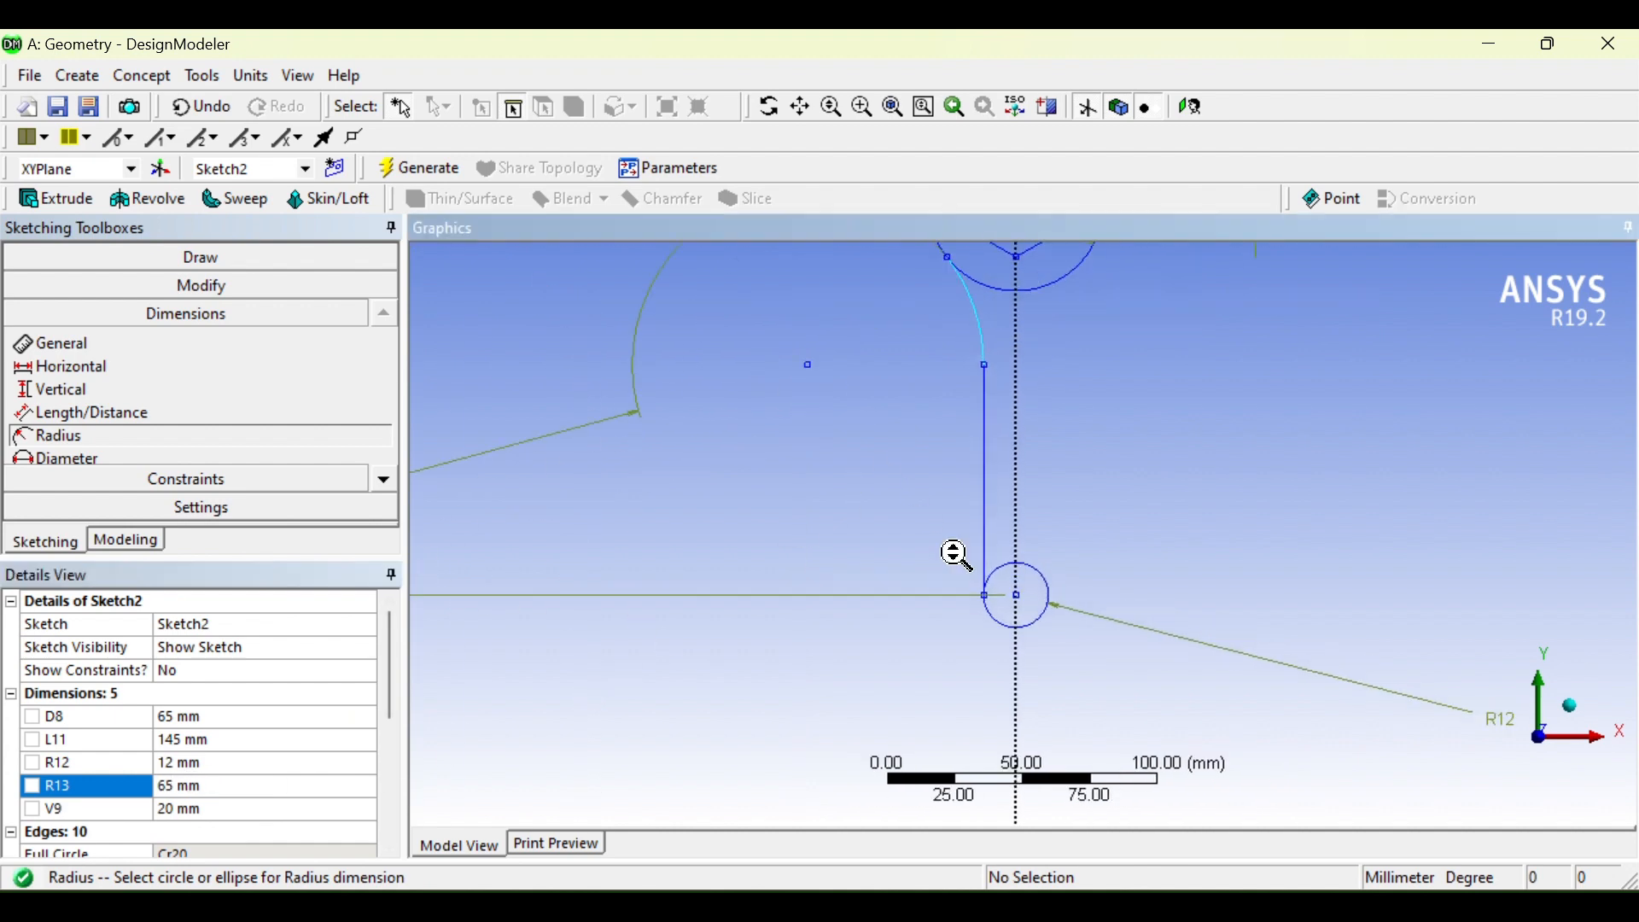
scroll(955, 556, down, 4)
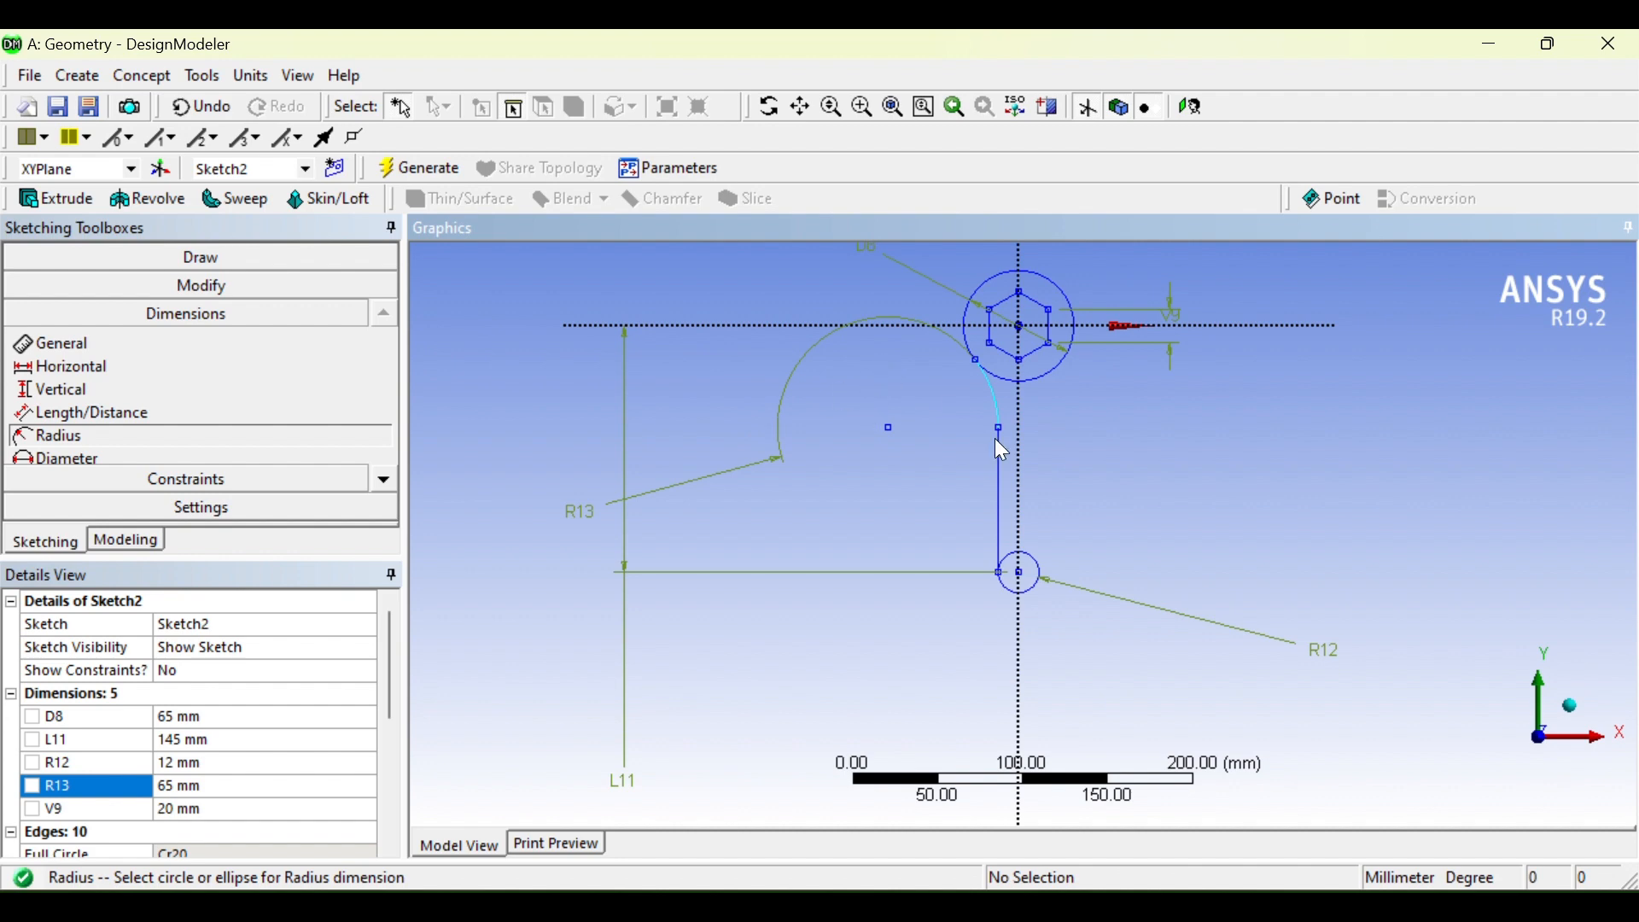
scroll(889, 422, up, 3)
scroll(702, 350, down, 3)
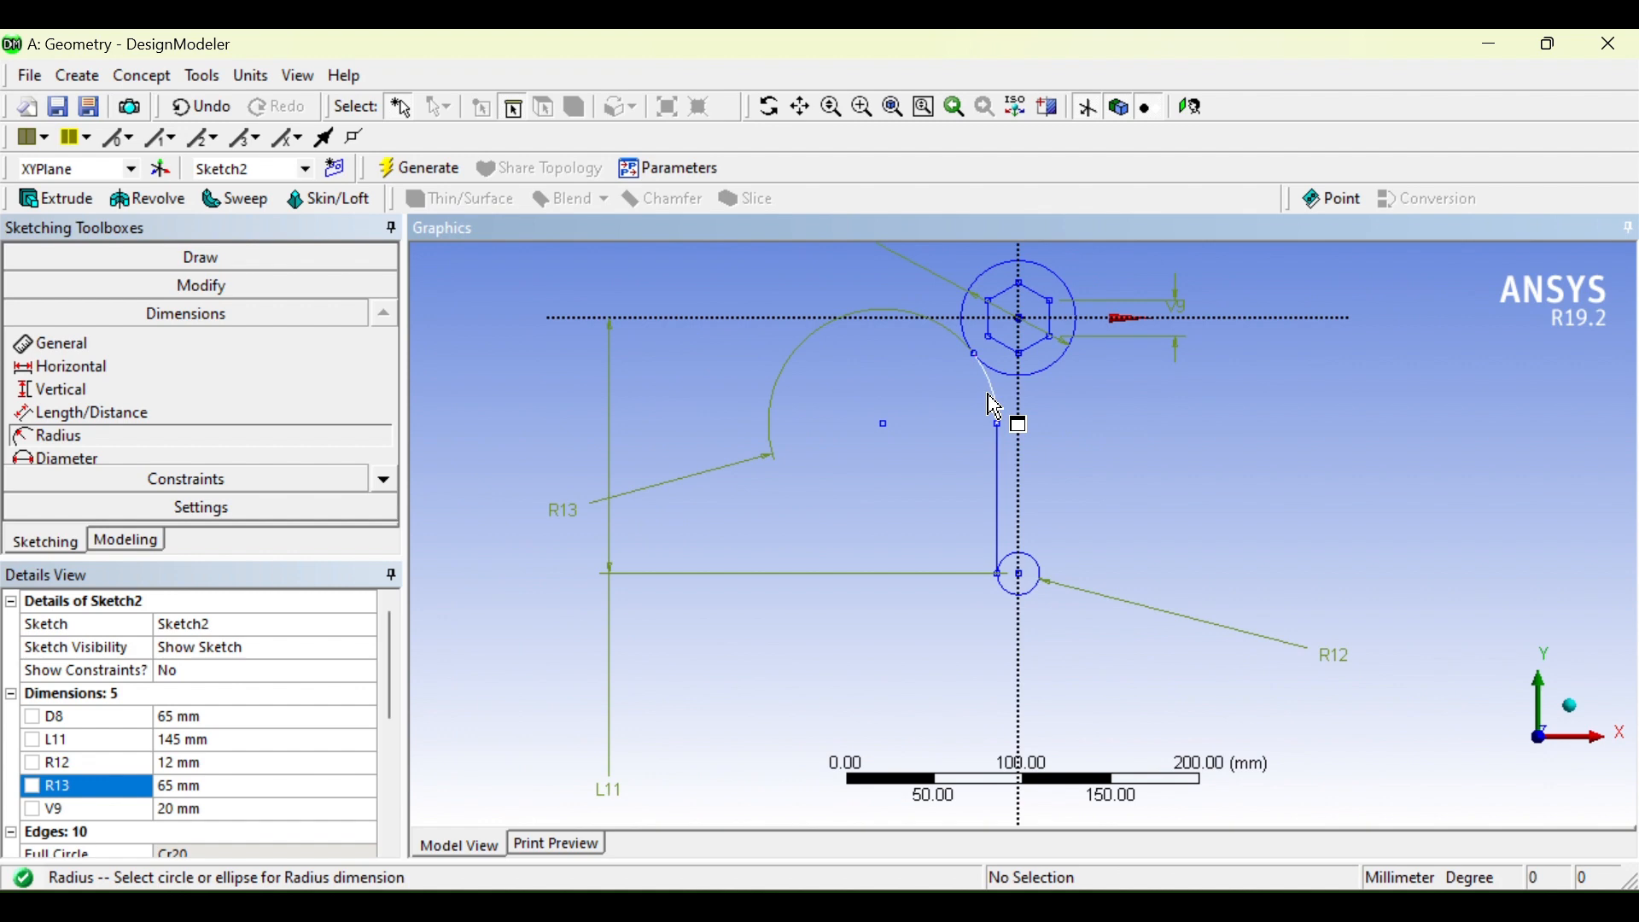
Step: Replicate the handle line and R65 arc, flipped horizontally about the end circle centre
click(239, 284)
click(376, 454)
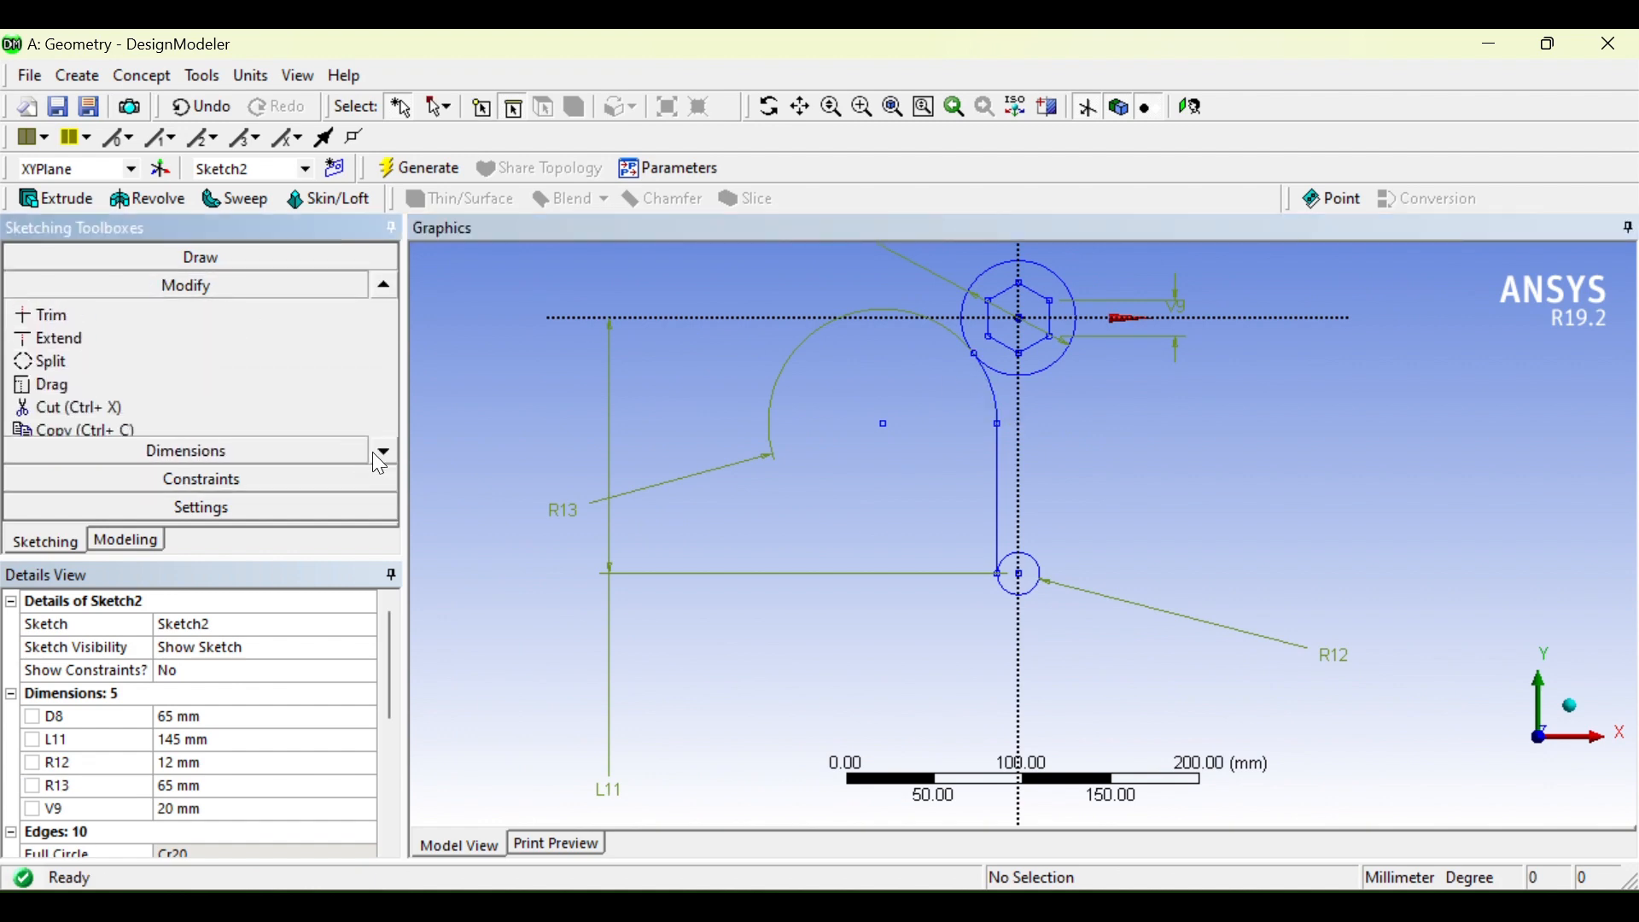
click(375, 457)
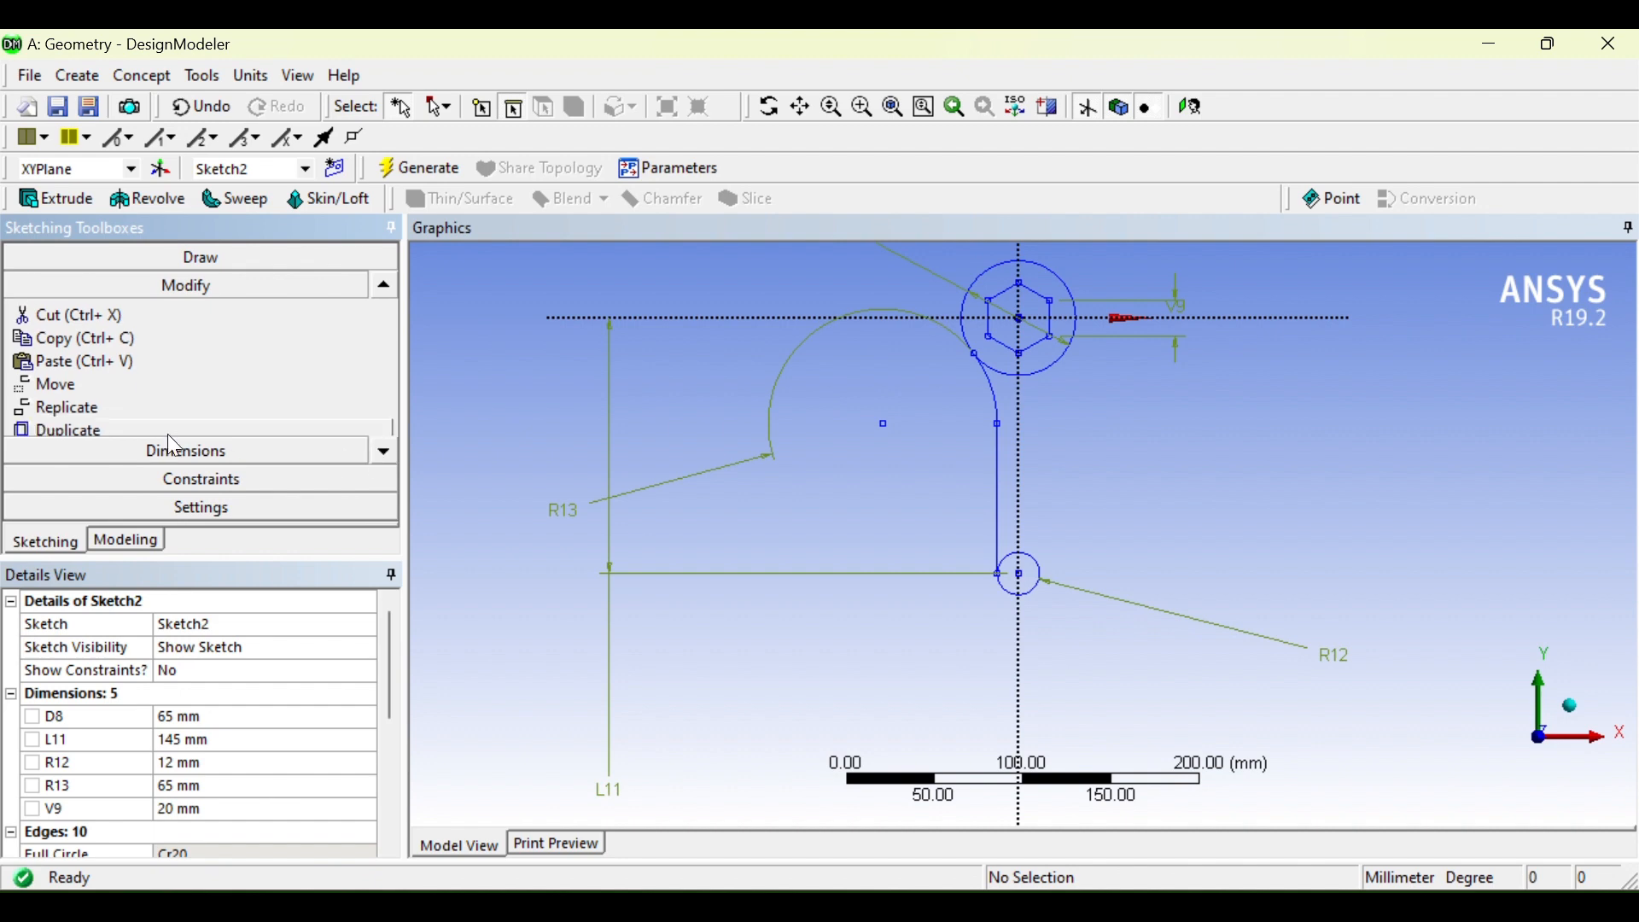
click(129, 410)
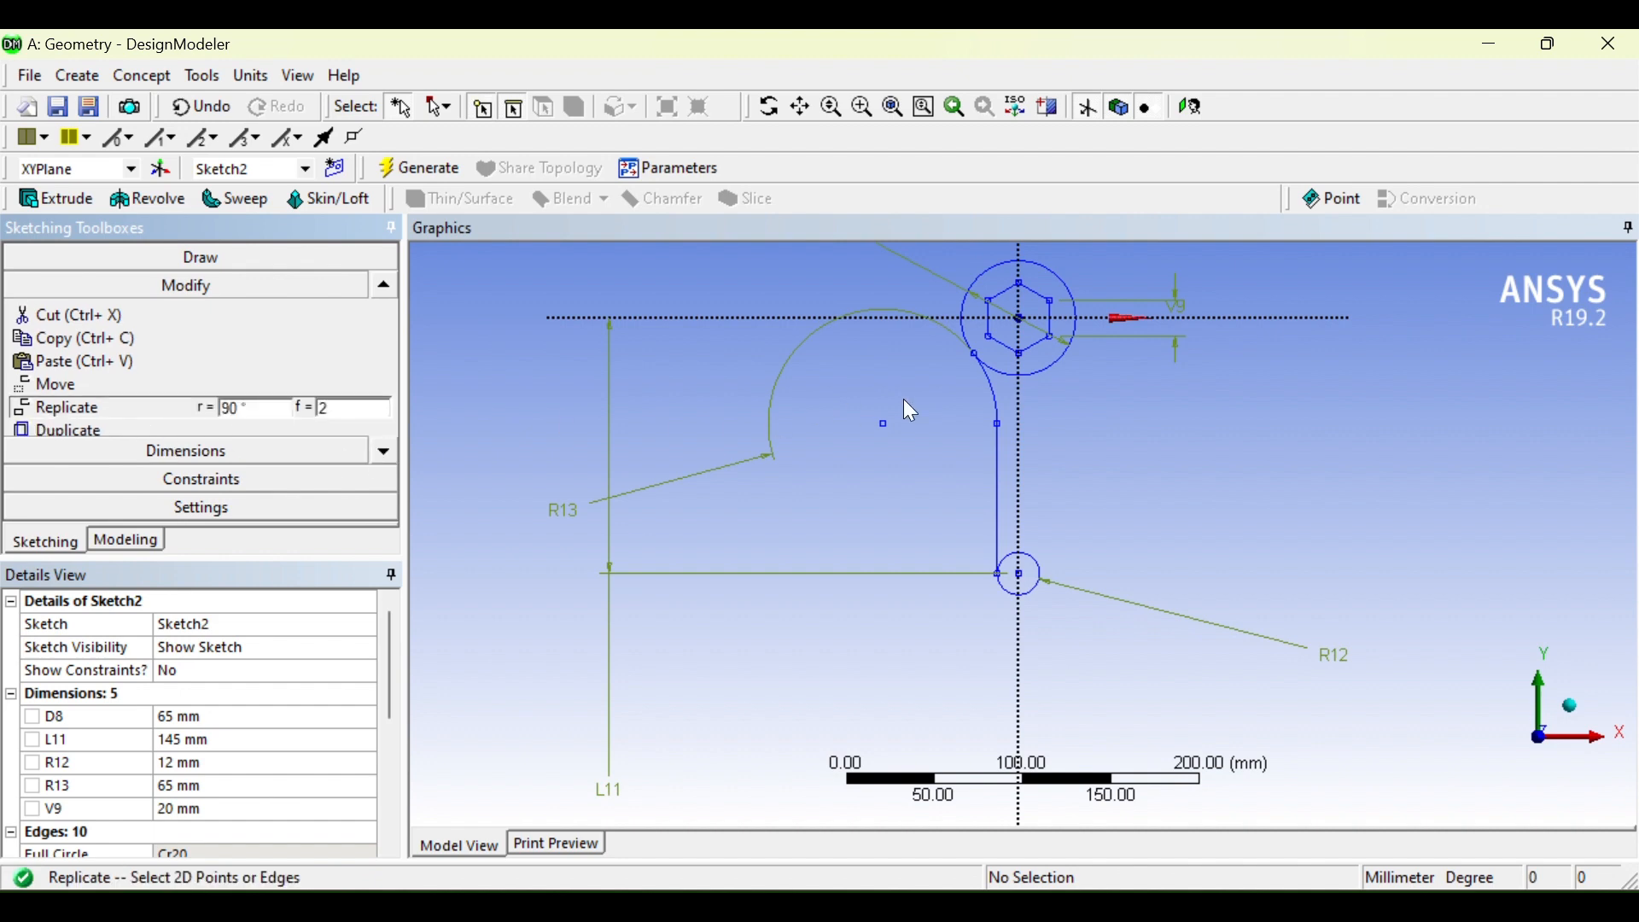
click(1006, 495)
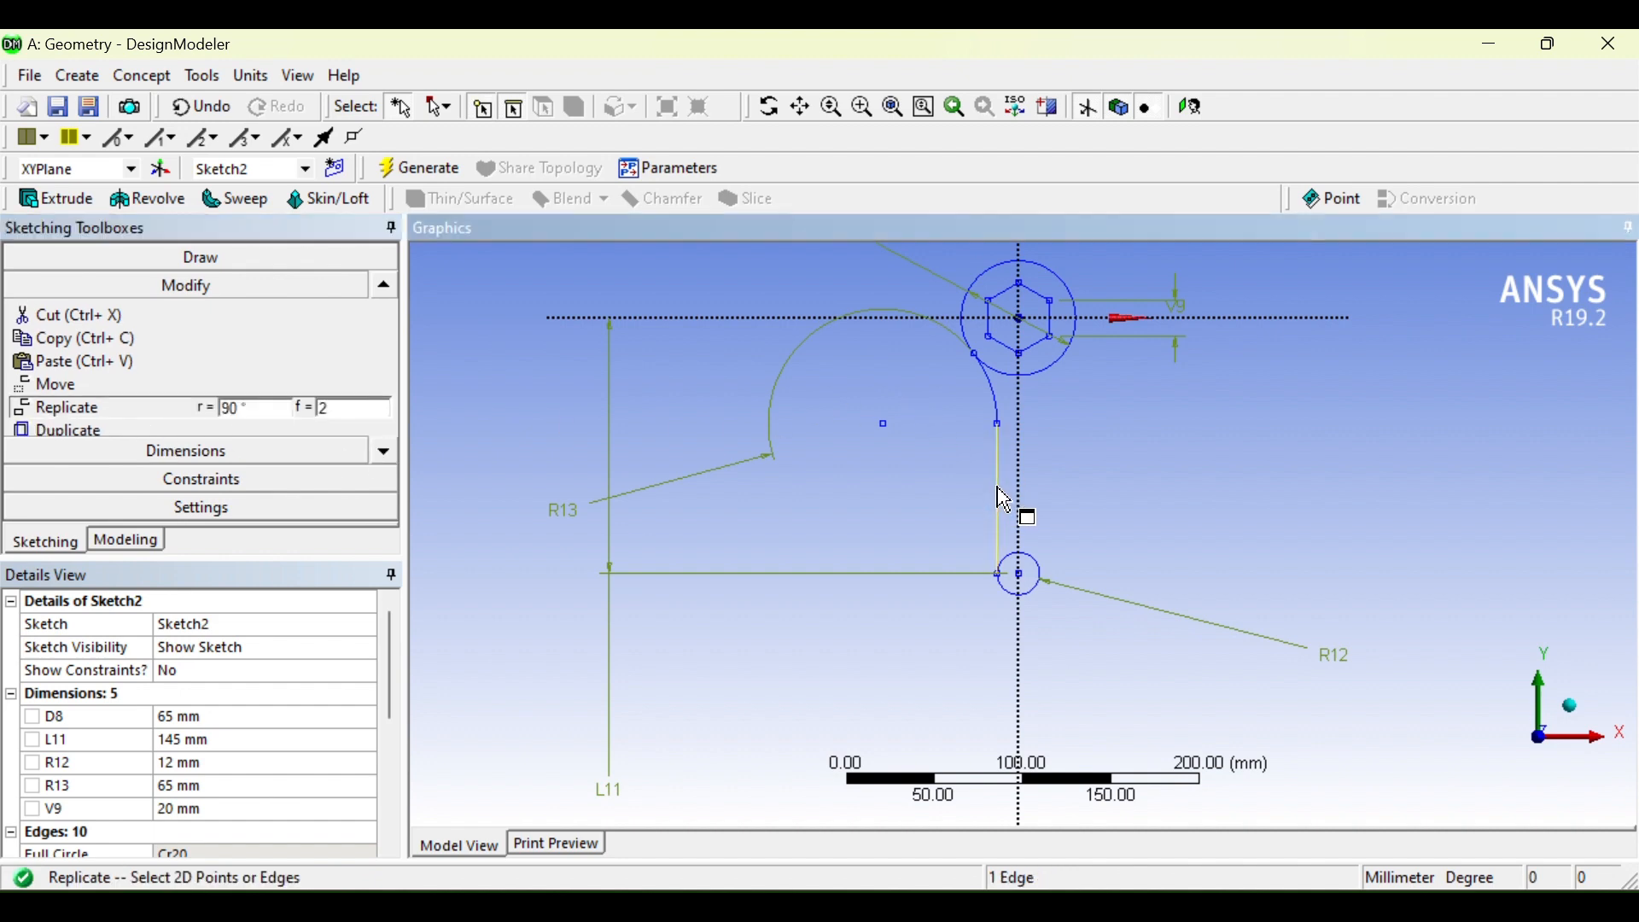
ctrl+click(995, 393)
right_click(550, 399)
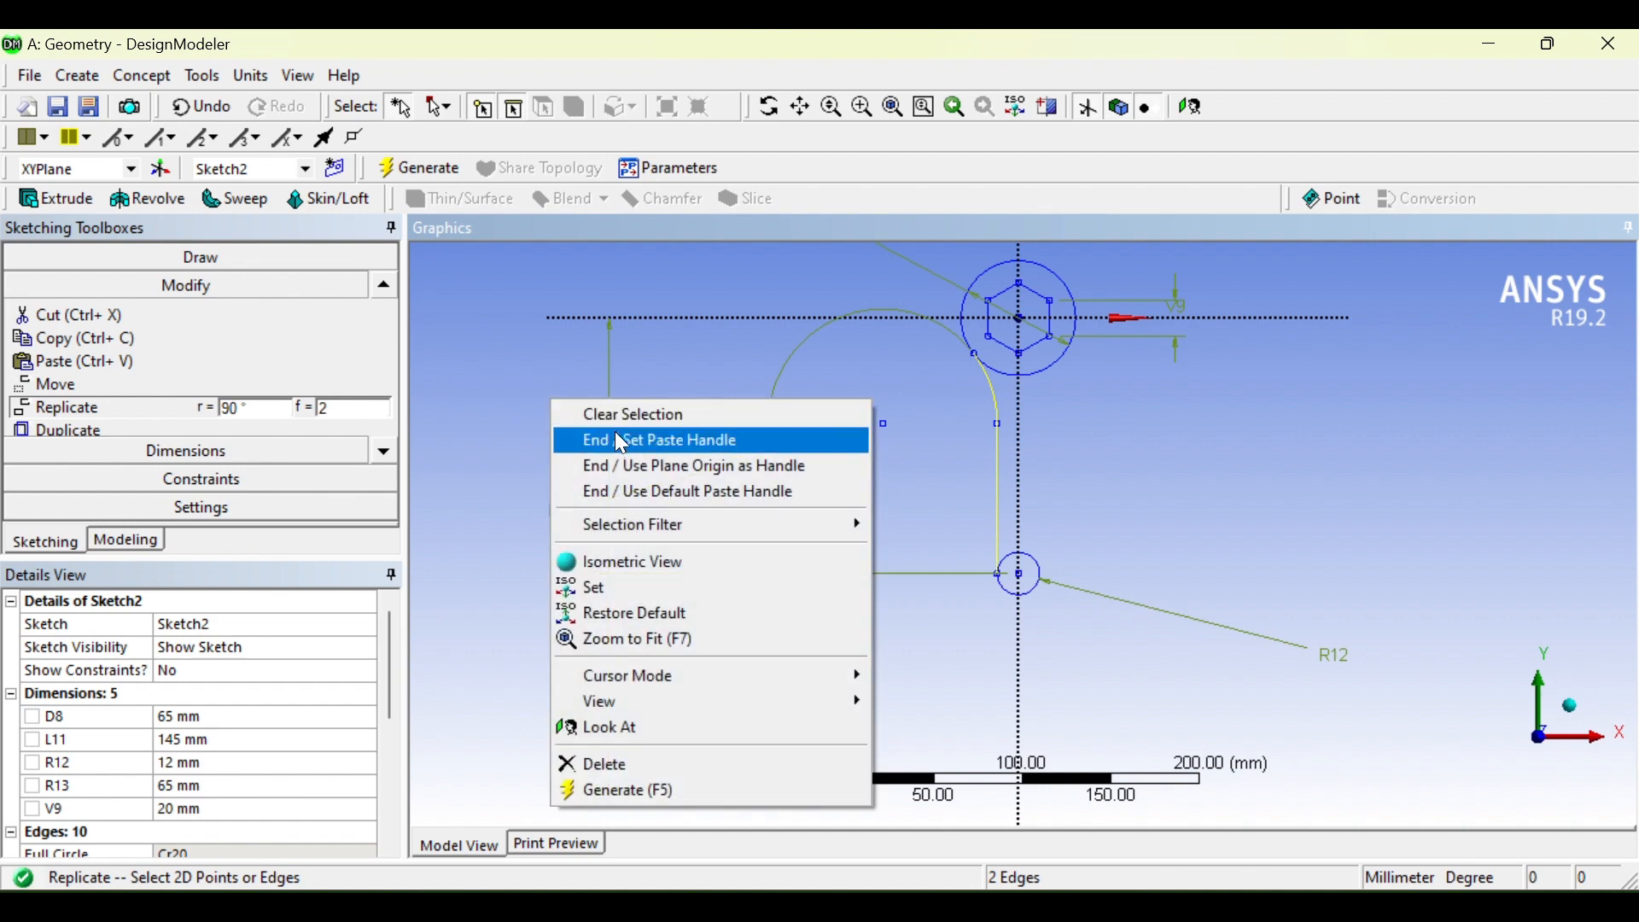
click(620, 449)
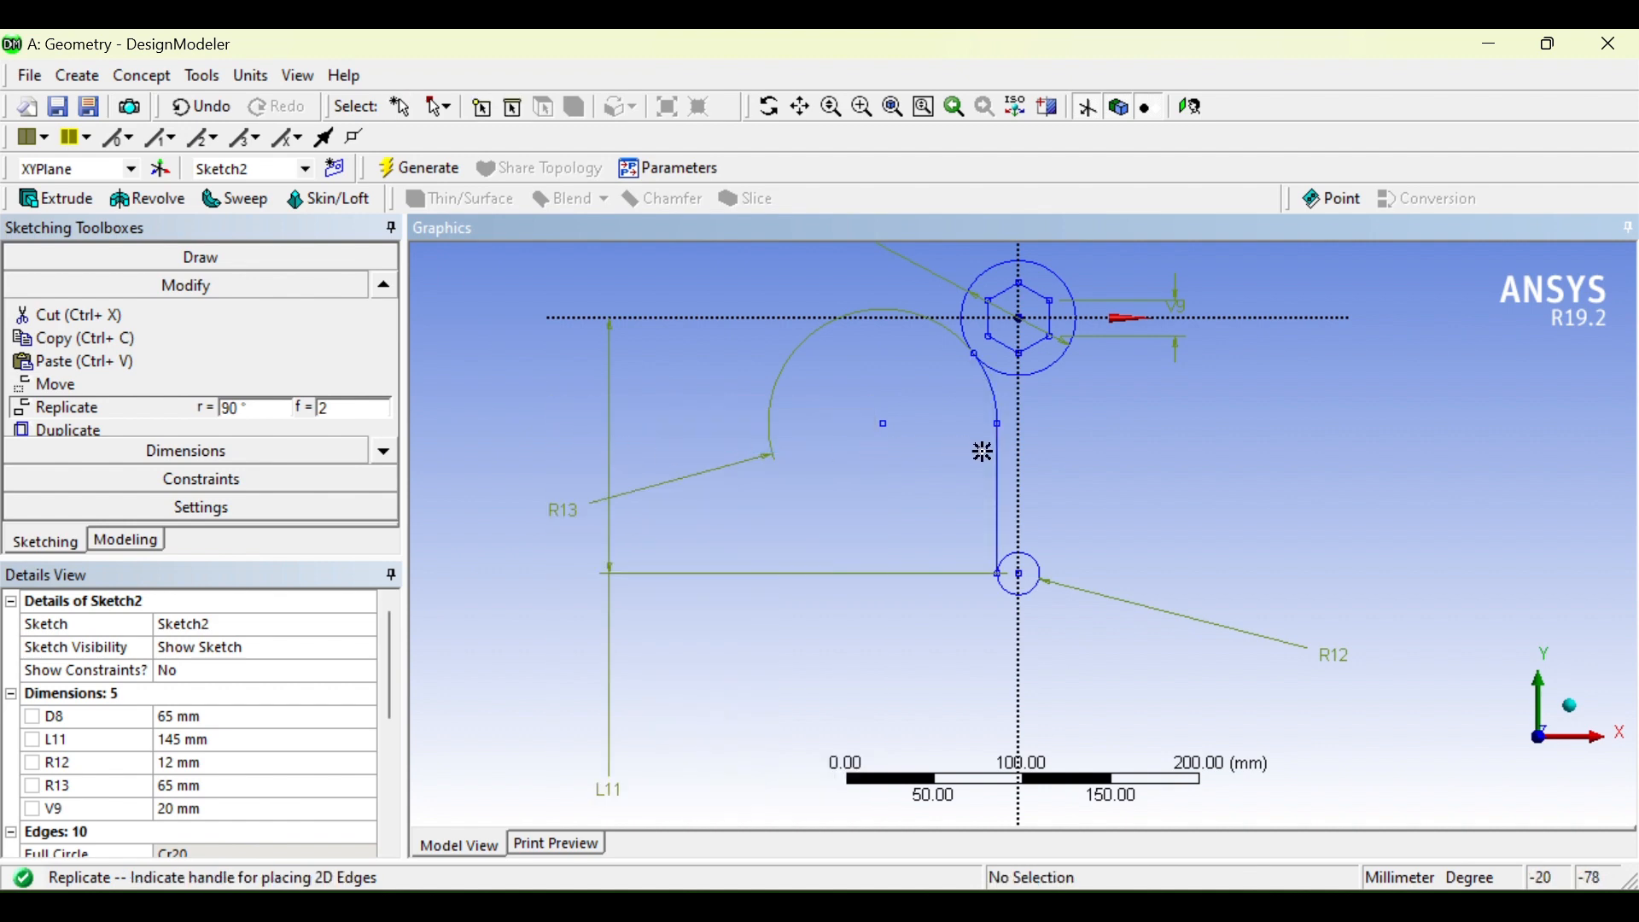
click(1020, 573)
right_click(1150, 567)
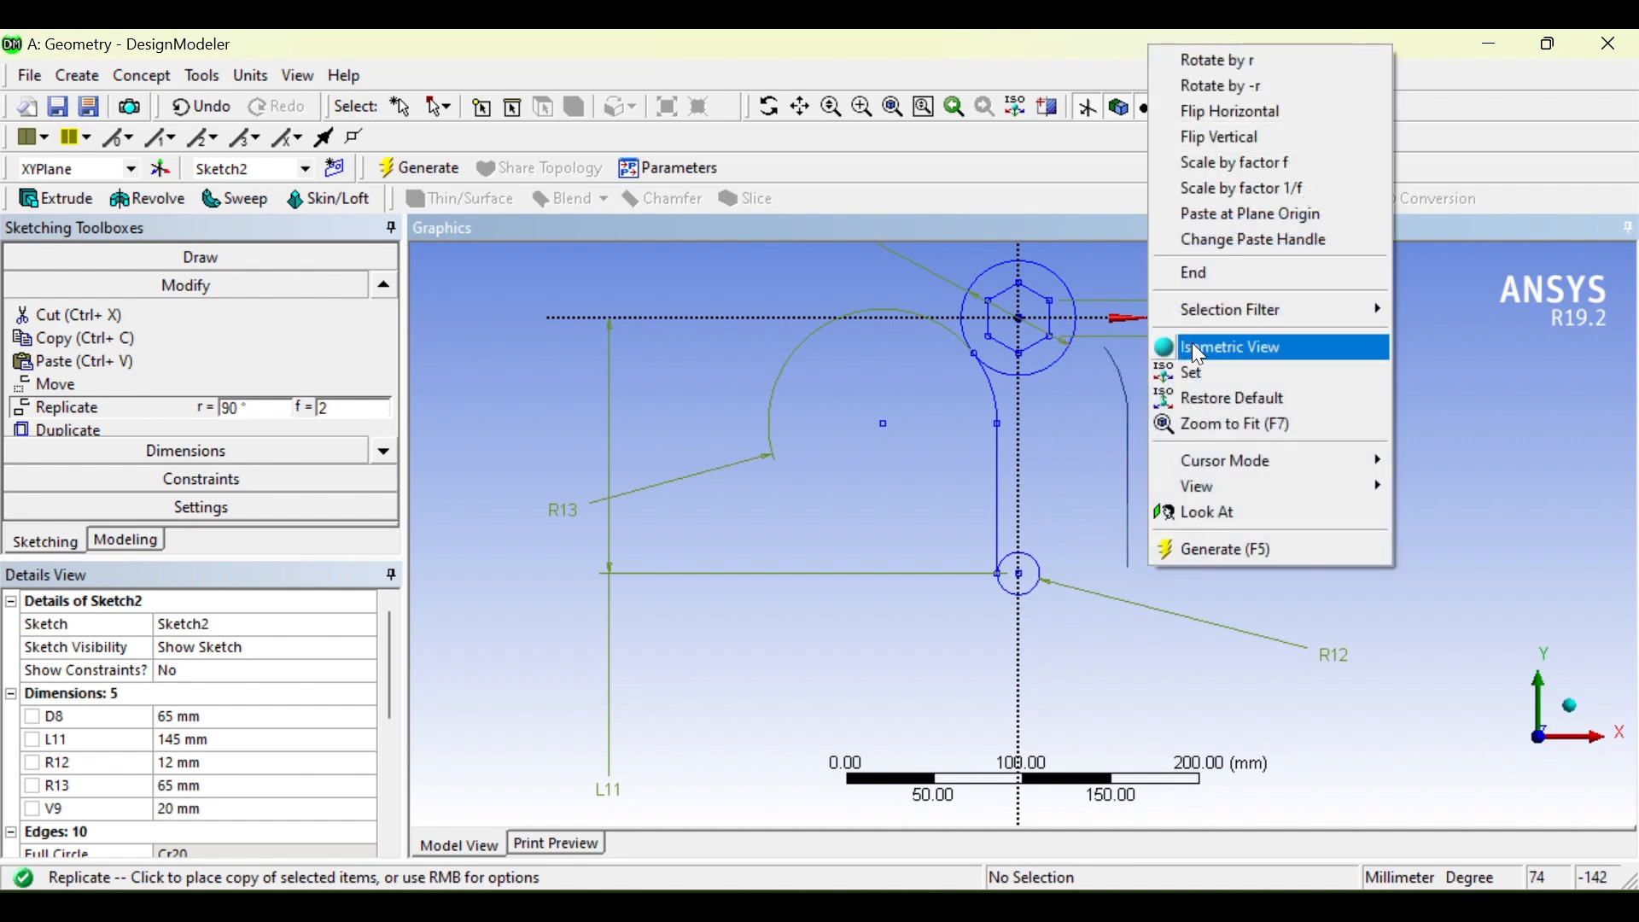
click(1247, 116)
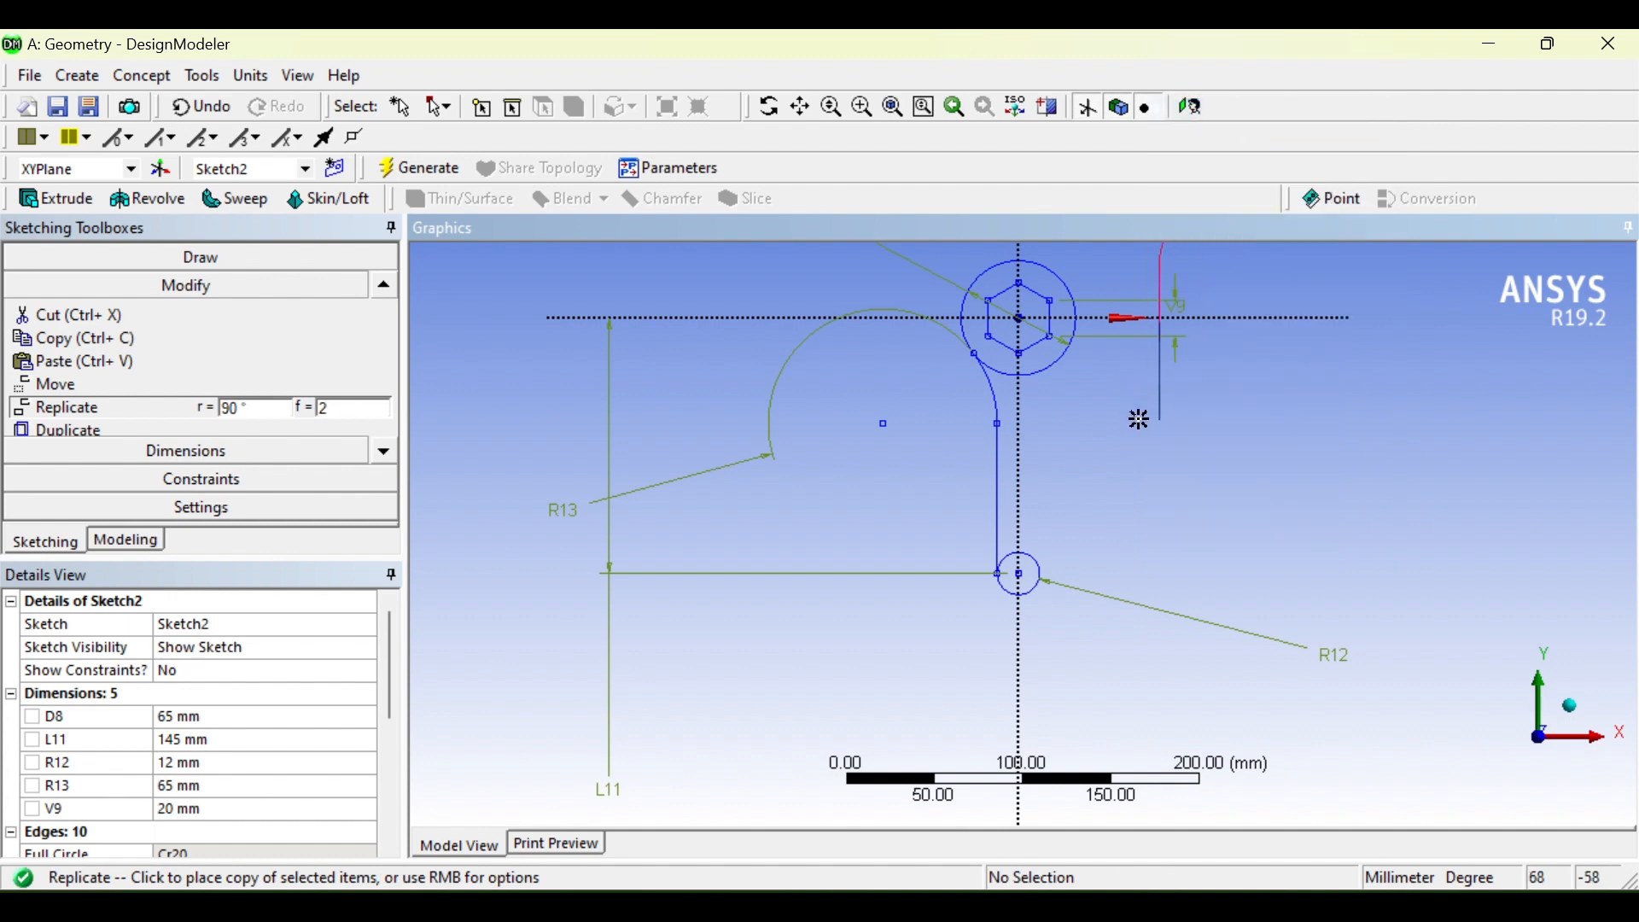
click(1020, 572)
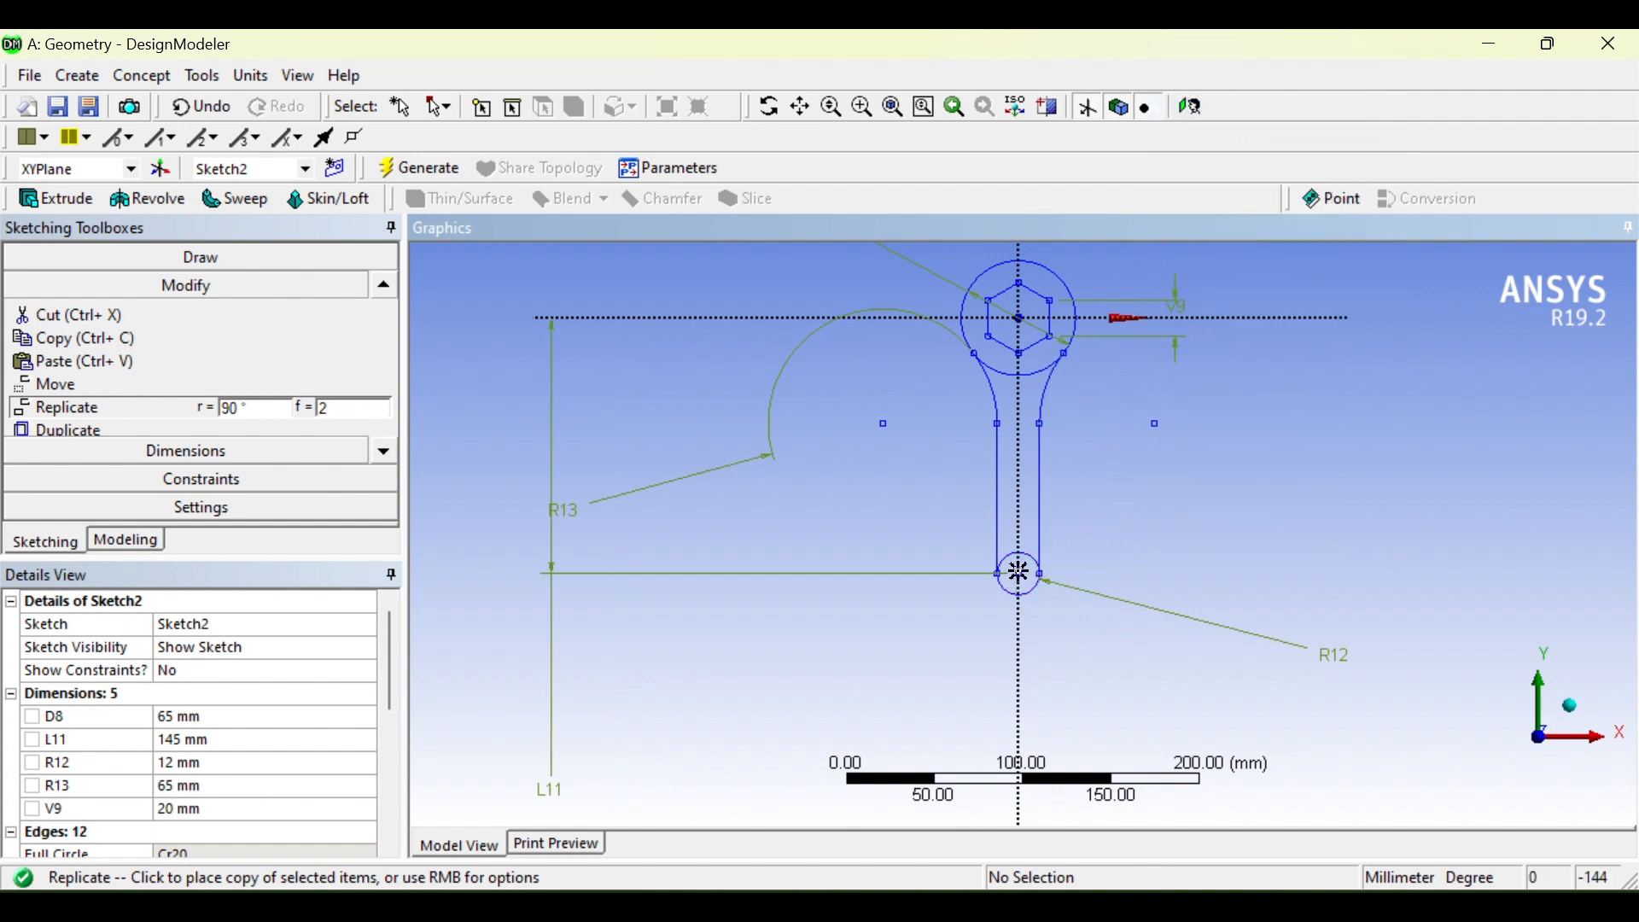
key(Escape)
Step: Pan and rotate the view to compare the symmetric outline with the reference drawing
scroll(1095, 556, up, 5)
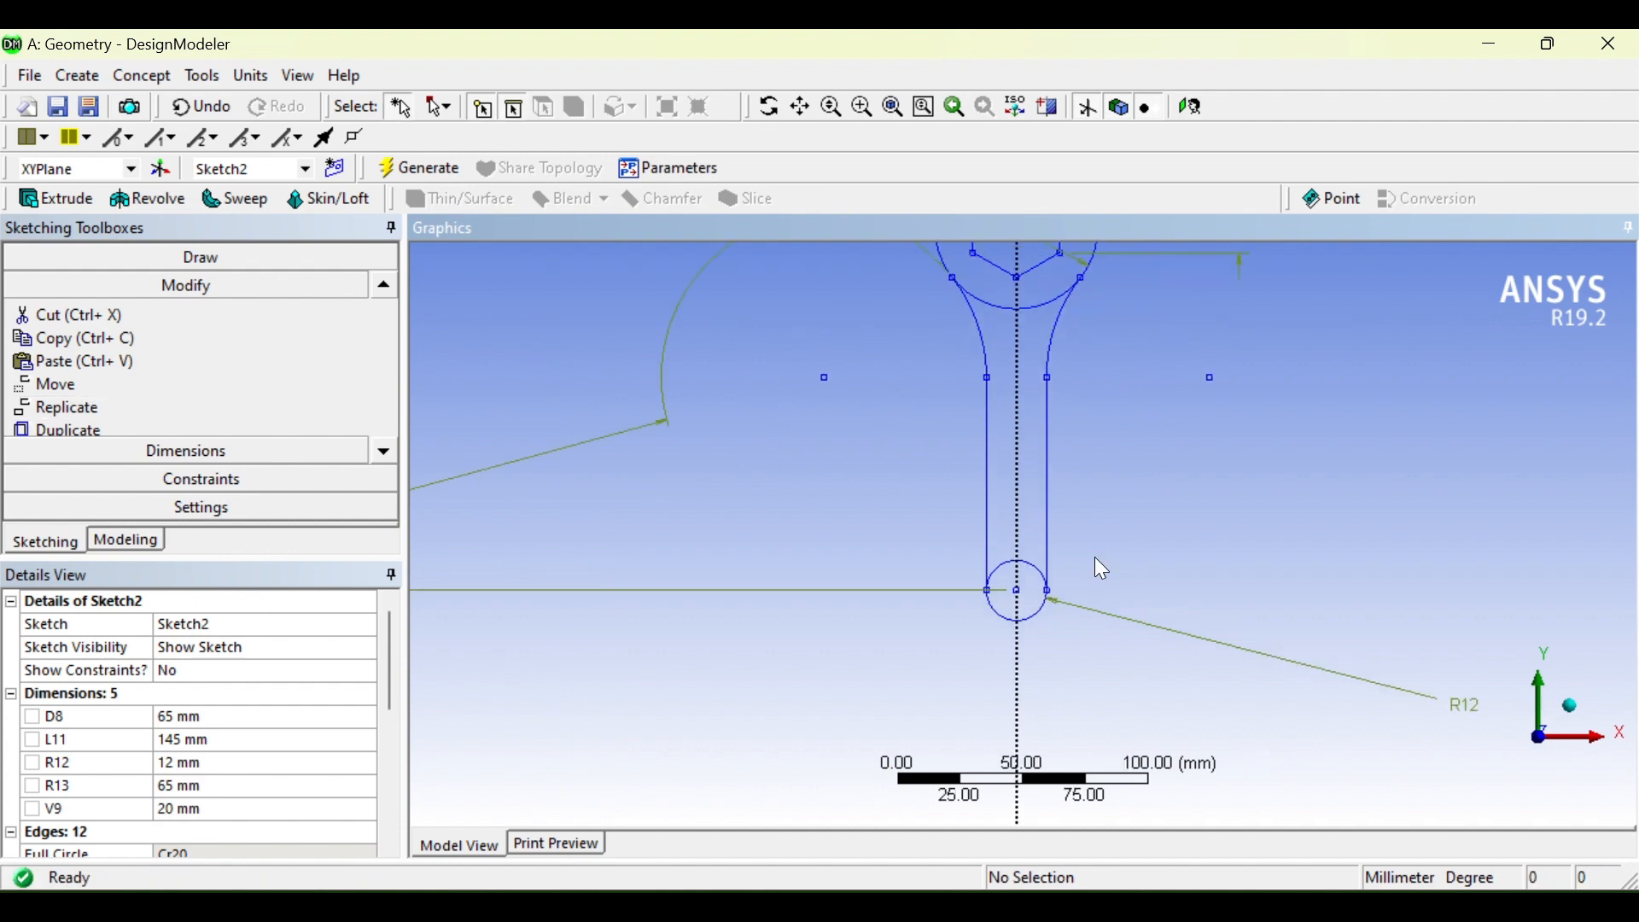
ctrl+middle_drag(1164, 530, 1128, 766)
scroll(1128, 767, down, 3)
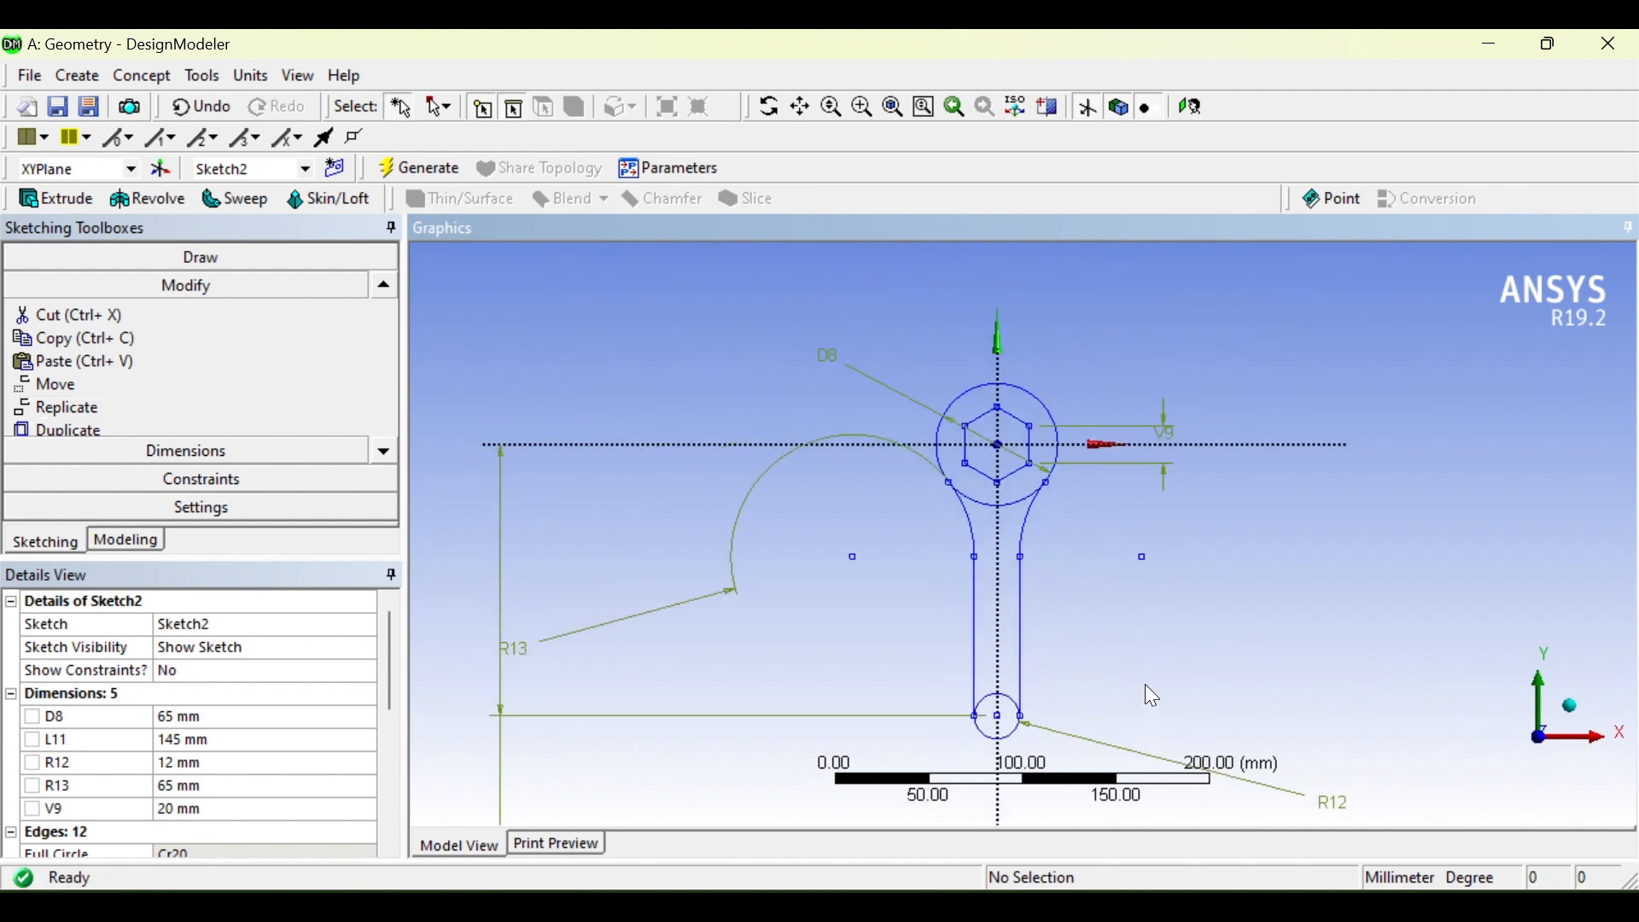
mouse_move(1145, 684)
middle_down()
mouse_move(1098, 634)
mouse_move(1073, 524)
mouse_move(1166, 668)
middle_up()
scroll(1158, 655, up, 5)
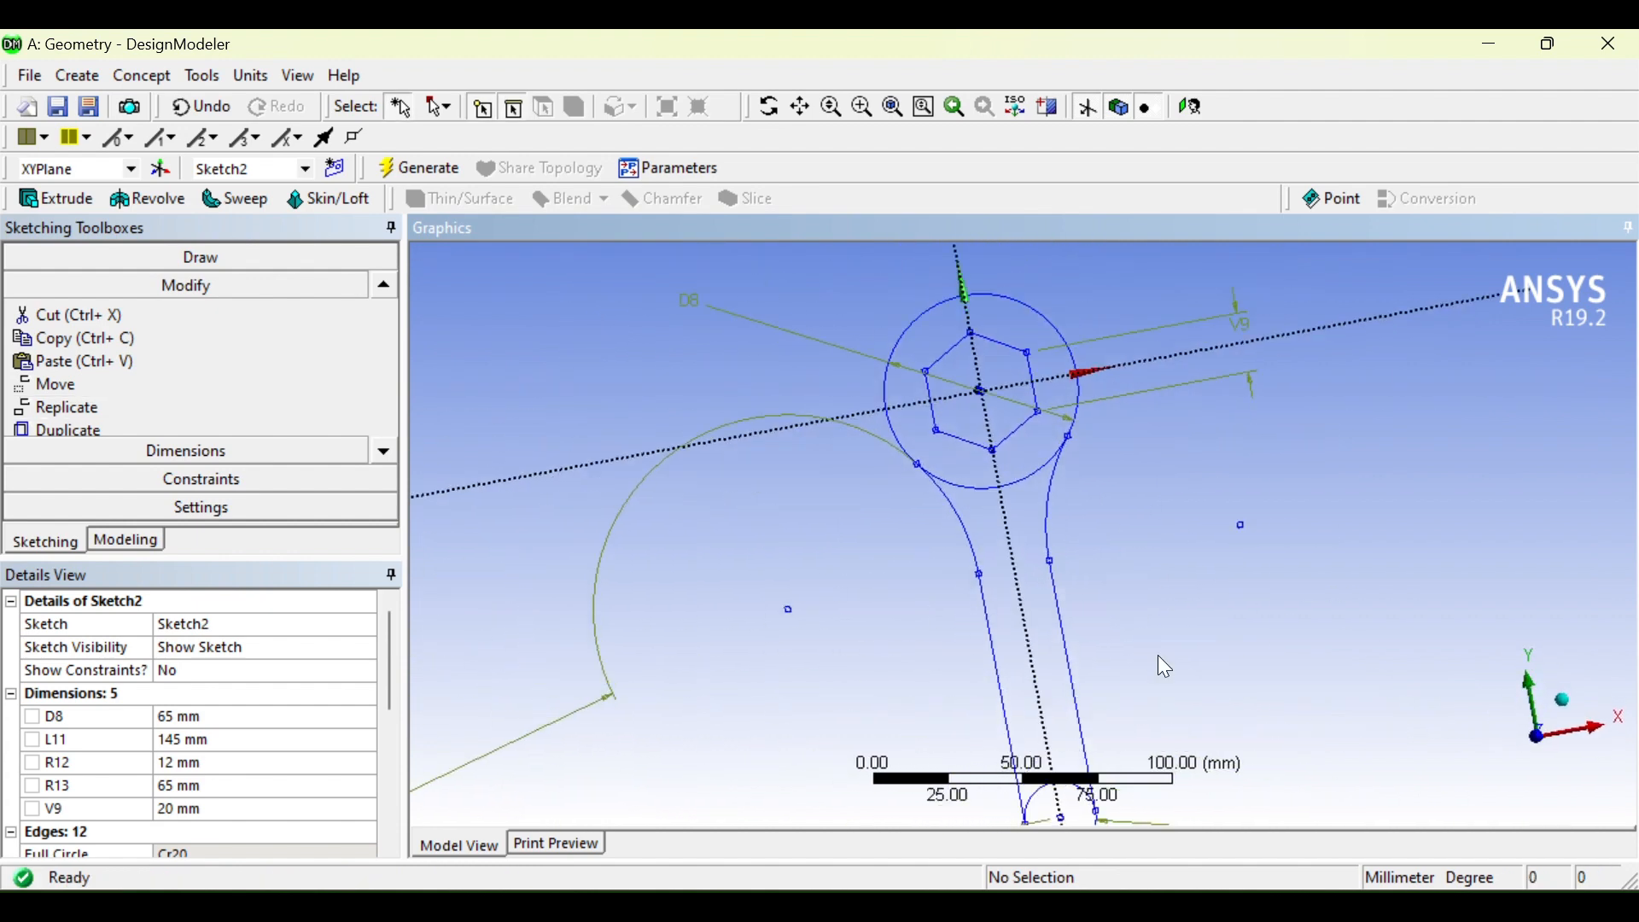
scroll(1158, 655, down, 5)
key(alt+Tab)
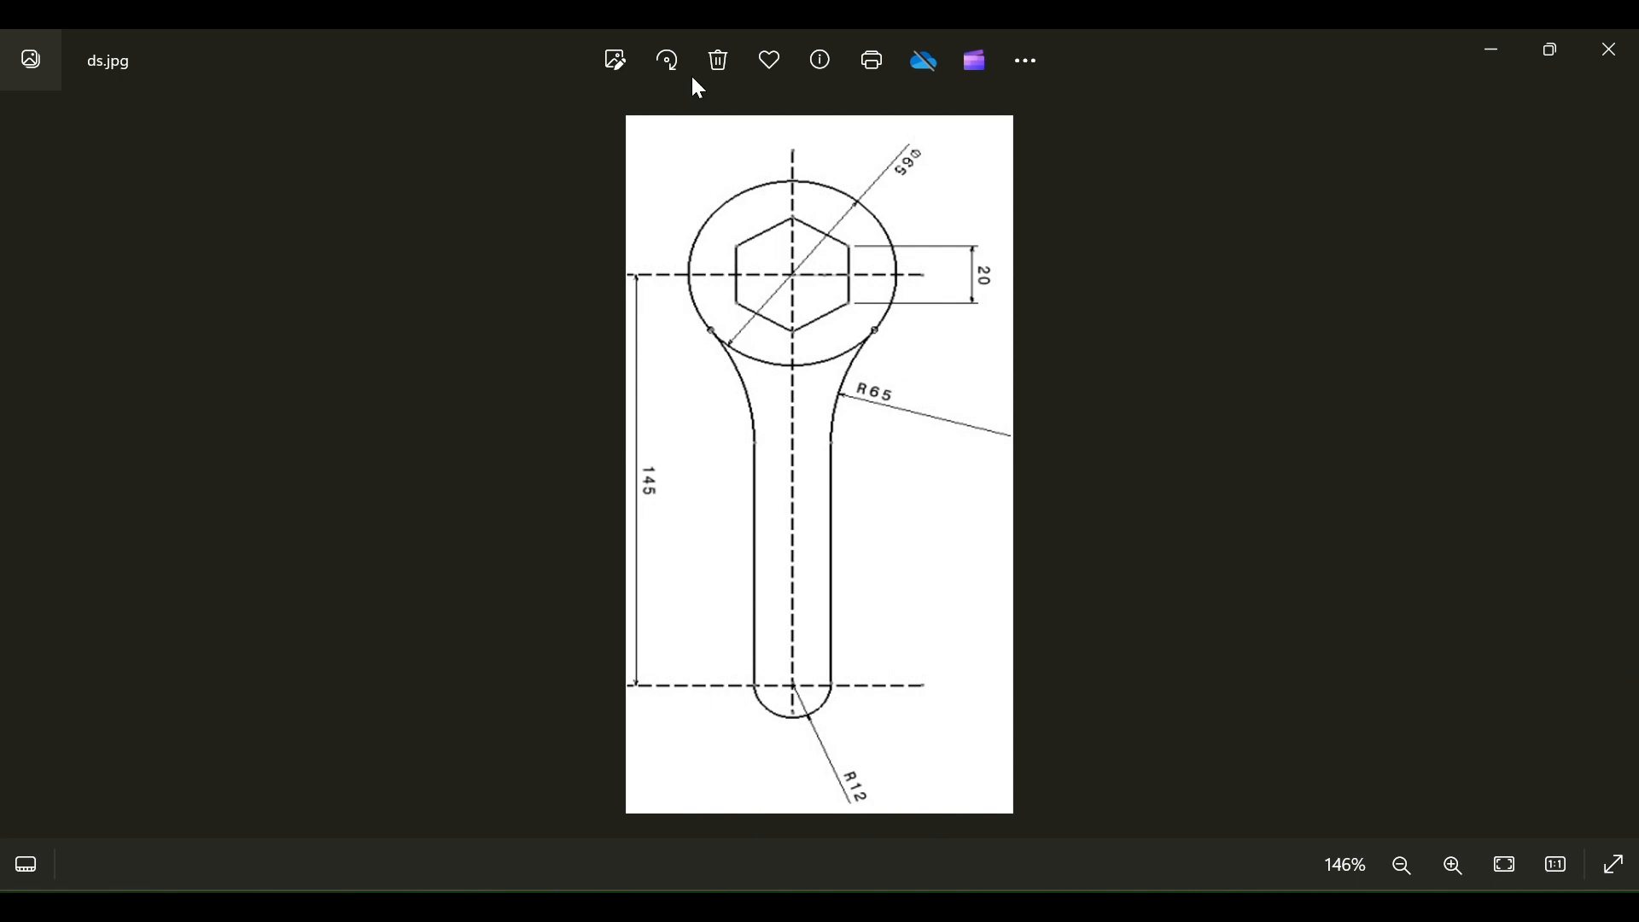
key(alt+Tab)
click(274, 258)
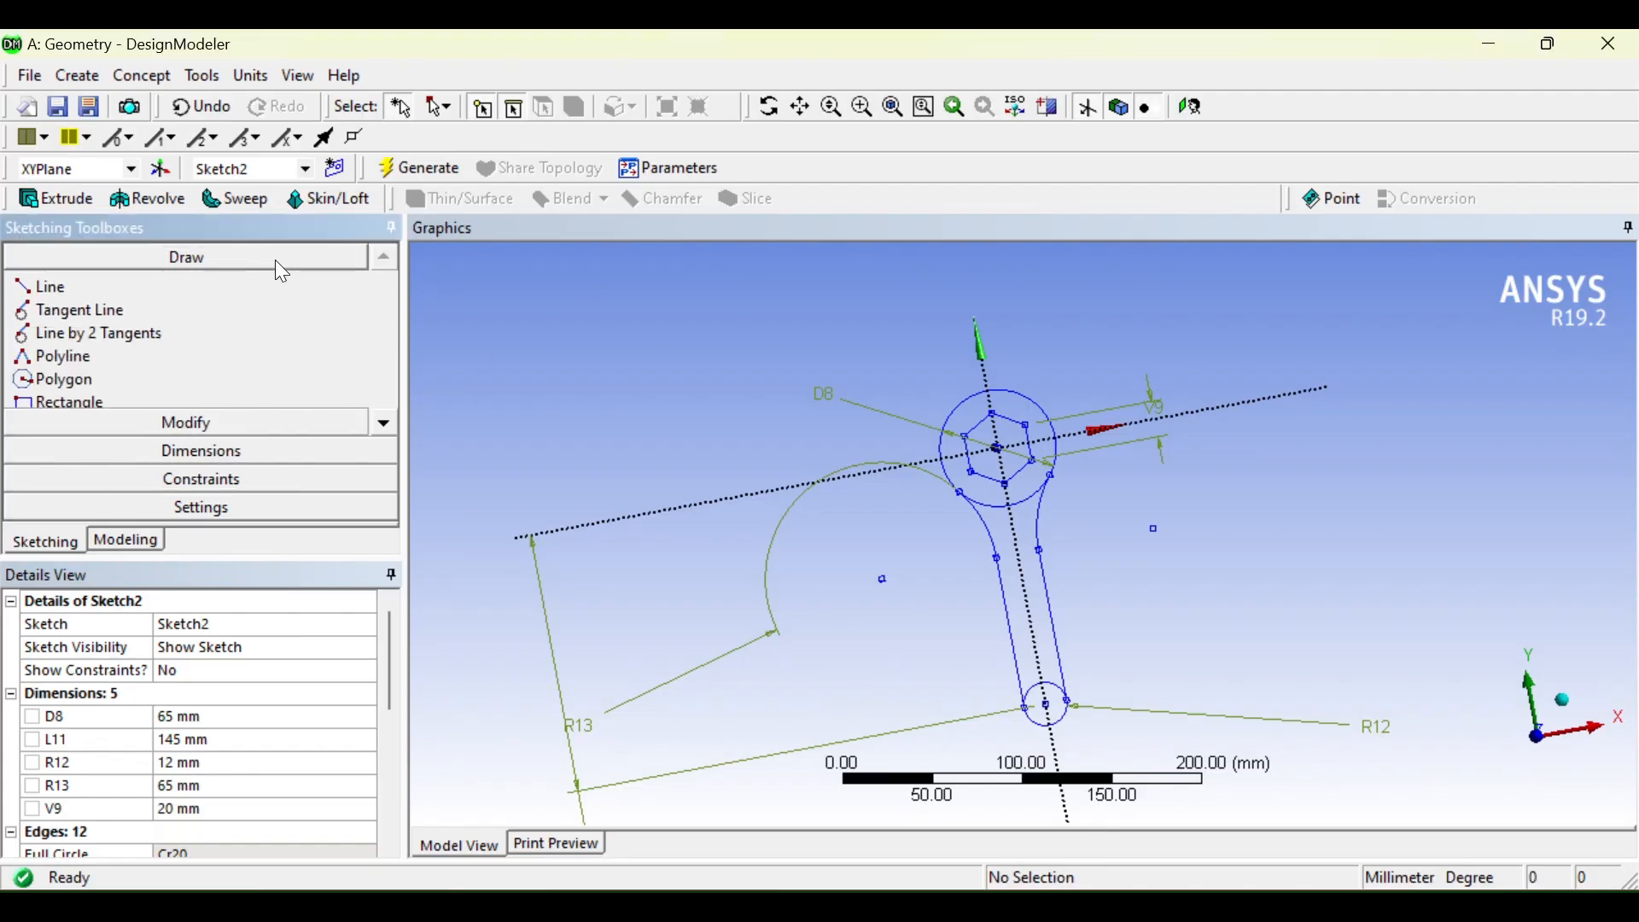